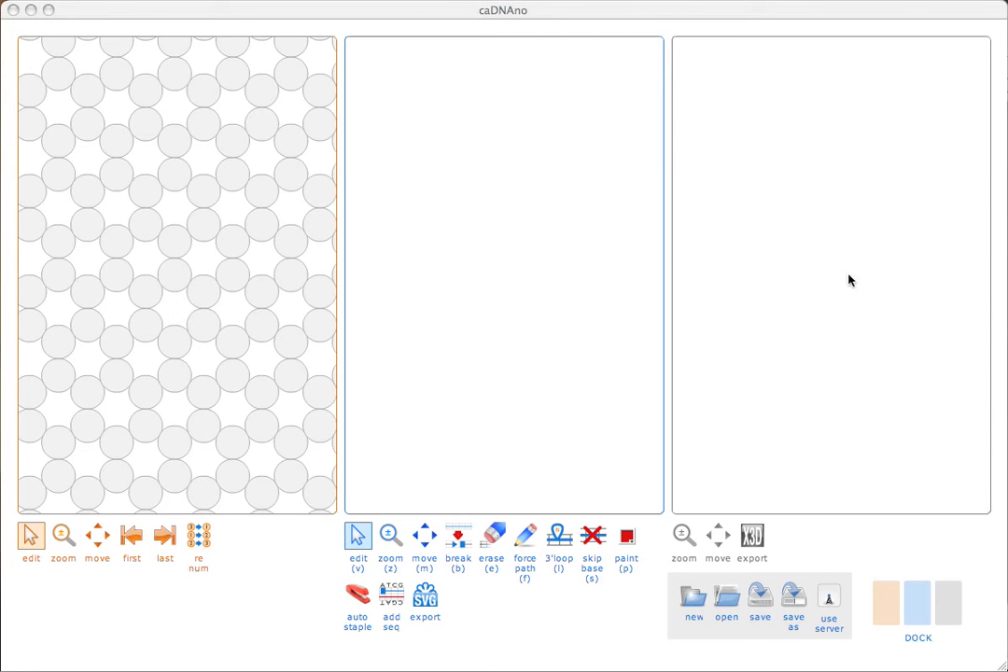
Hide the honeycomb lattice panel and bring it back
left_click(889, 605)
left_click(889, 605)
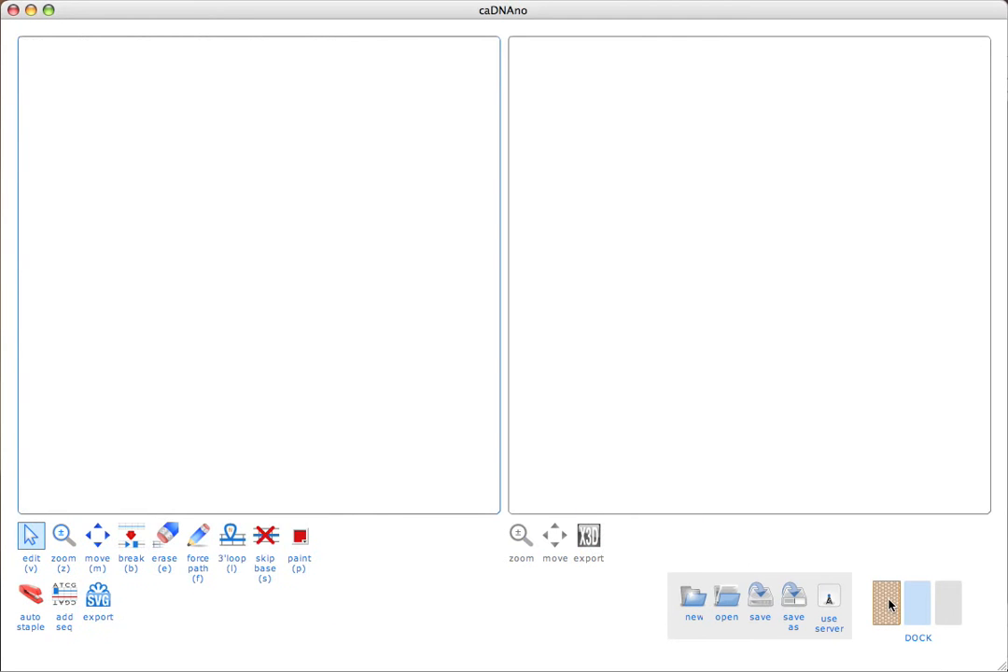
left_click(889, 605)
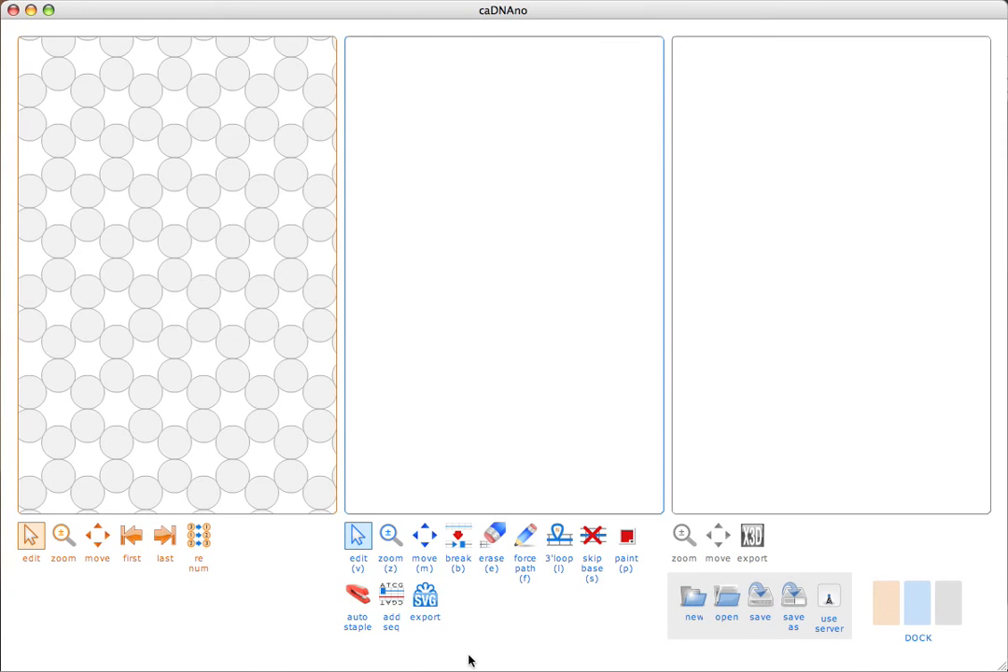
Add six helices, numbered 0 to 5, as a closed hexagonal ring on the honeycomb lattice
left_click(170, 181)
left_click(146, 191)
left_click(146, 225)
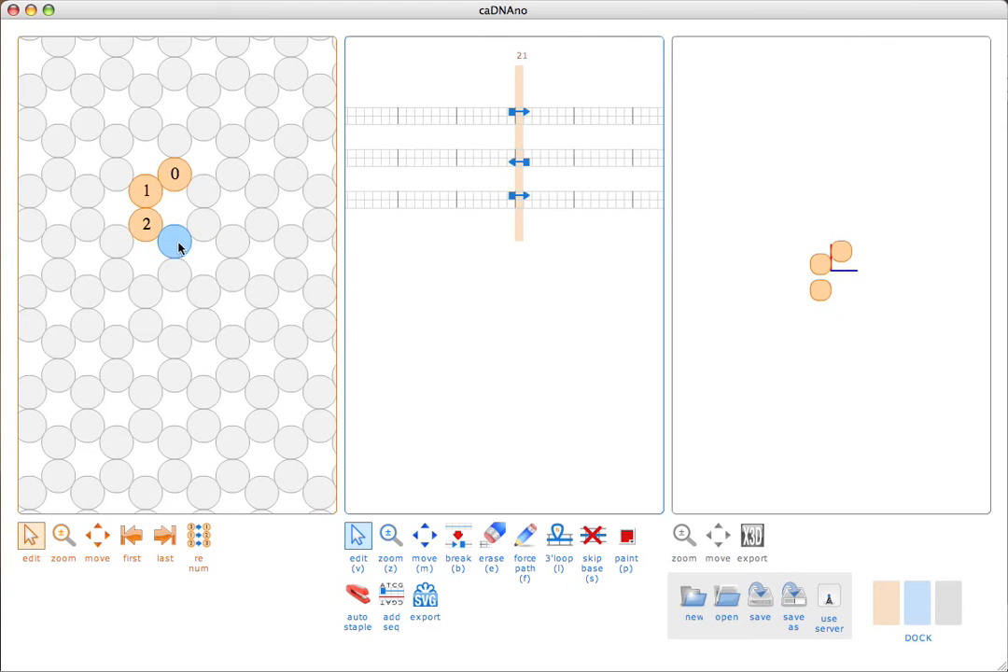
left_click(175, 240)
left_click(205, 228)
left_click(205, 193)
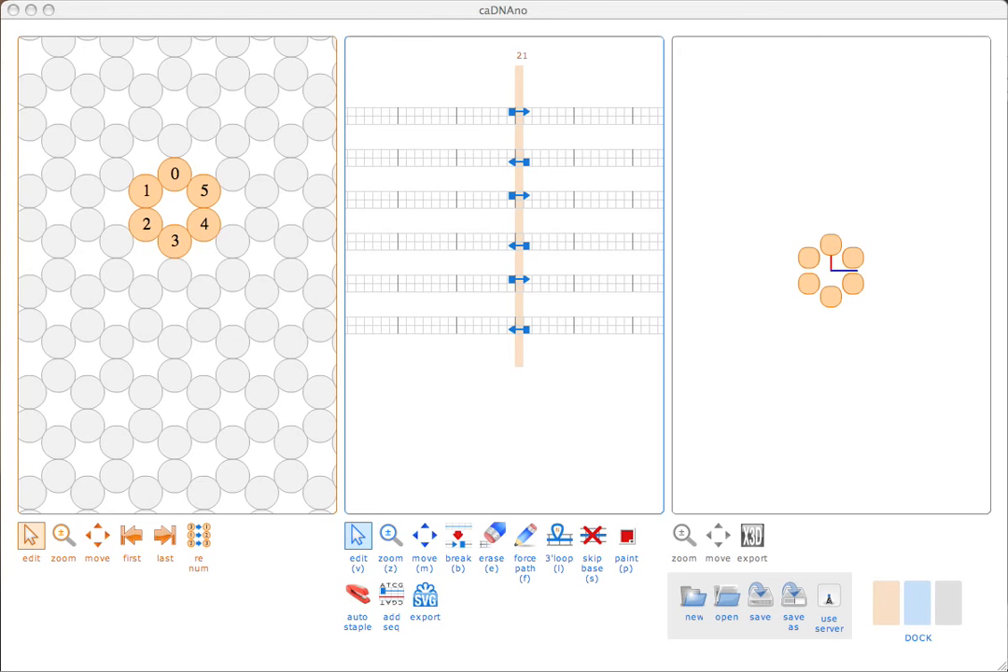
Hide the 3D panel and bring the six-helix ring near the centre of the lattice view
left_click(949, 616)
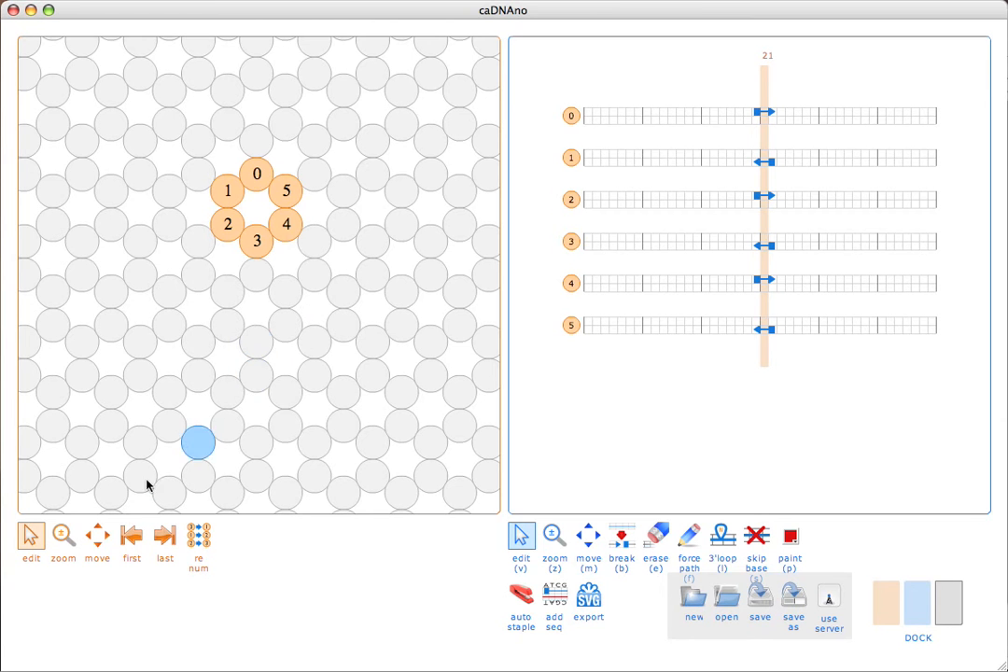
left_click(64, 534)
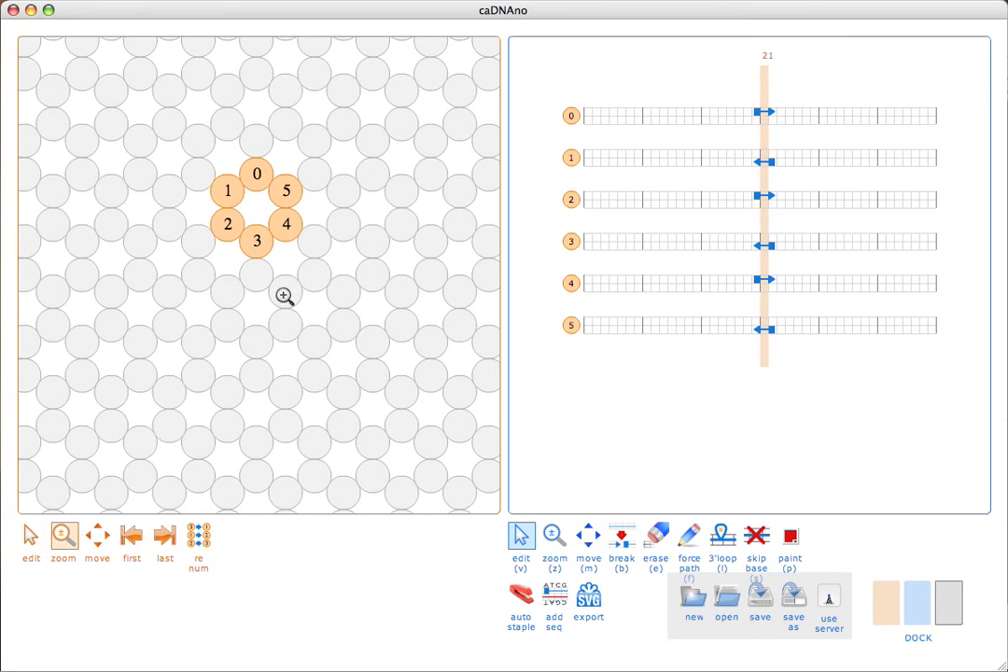
left_click(254, 200)
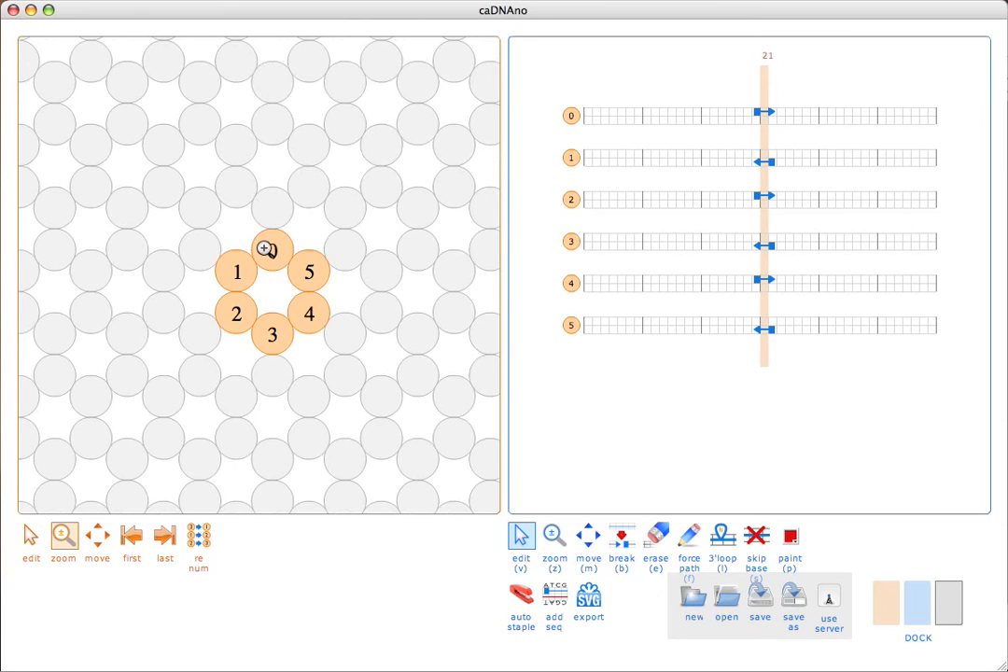
left_click(278, 284, "shift")
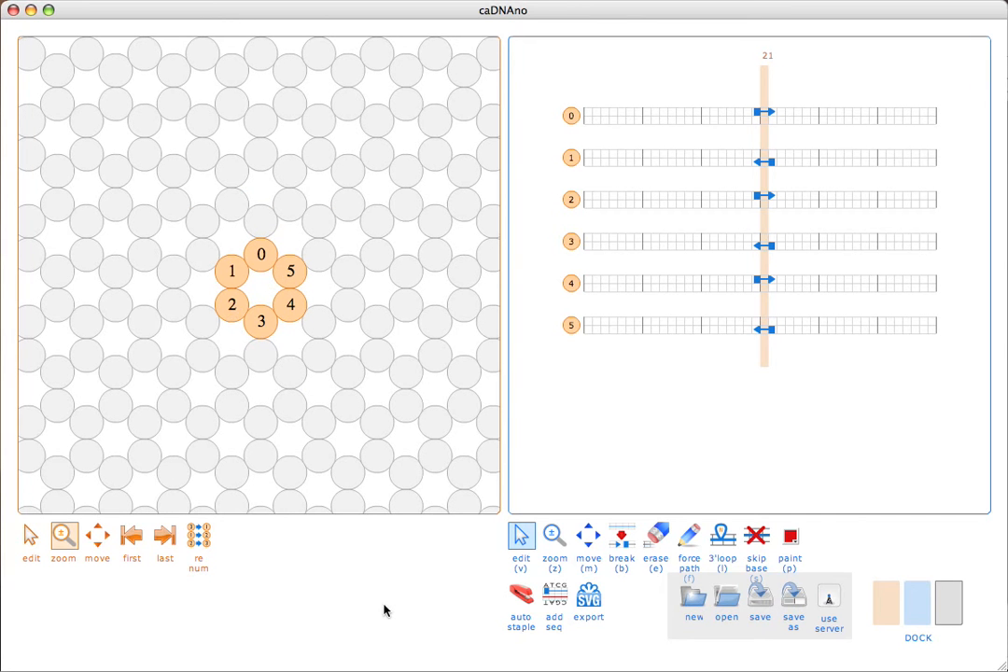
left_click(97, 535)
left_click_drag(259, 354, 276, 316)
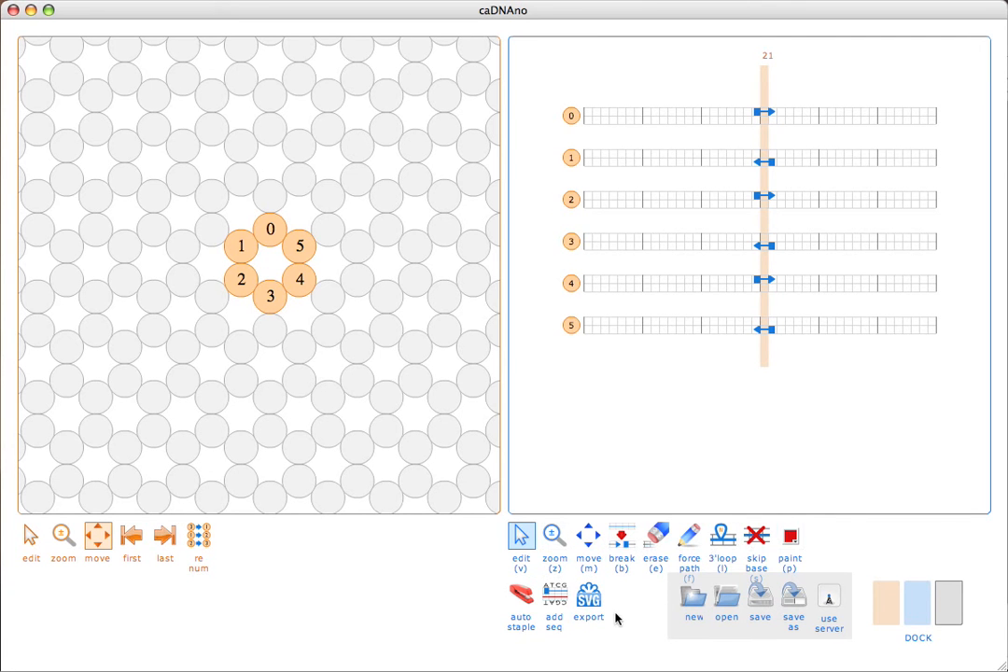
Pan around the path view of the six helices and look at their model in the 3D panel
key("z")
key("m")
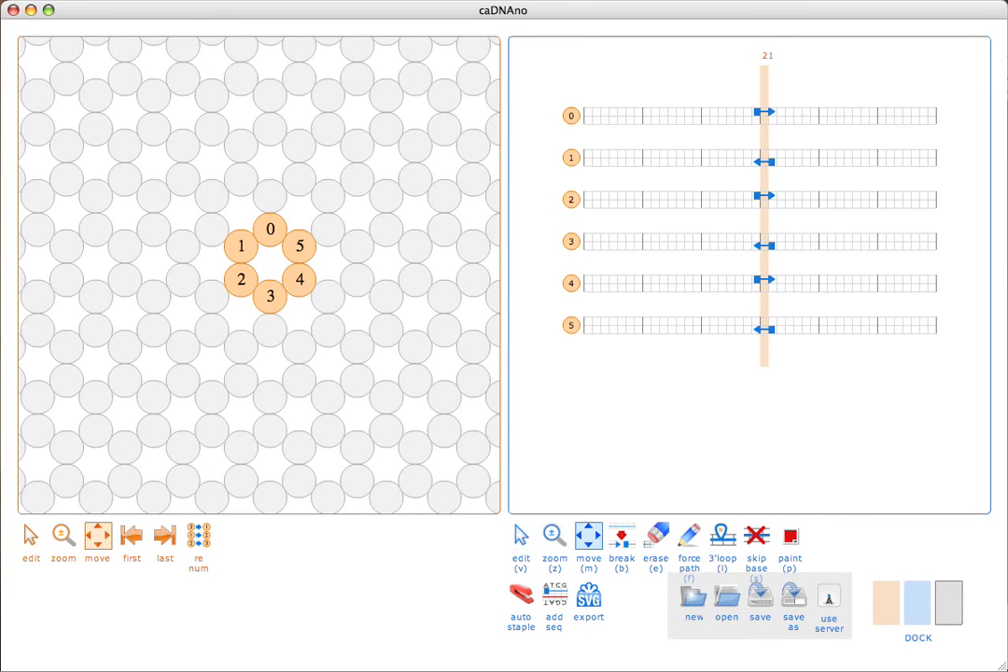
key("v")
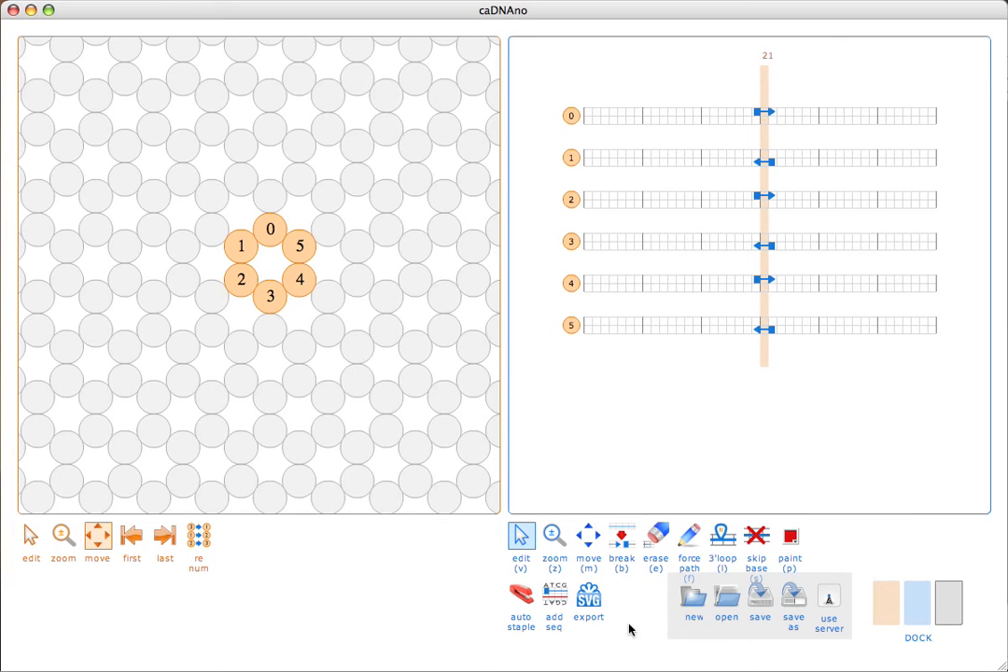
key("Up")
key("Down")
key("Down")
key("Up")
key("Up")
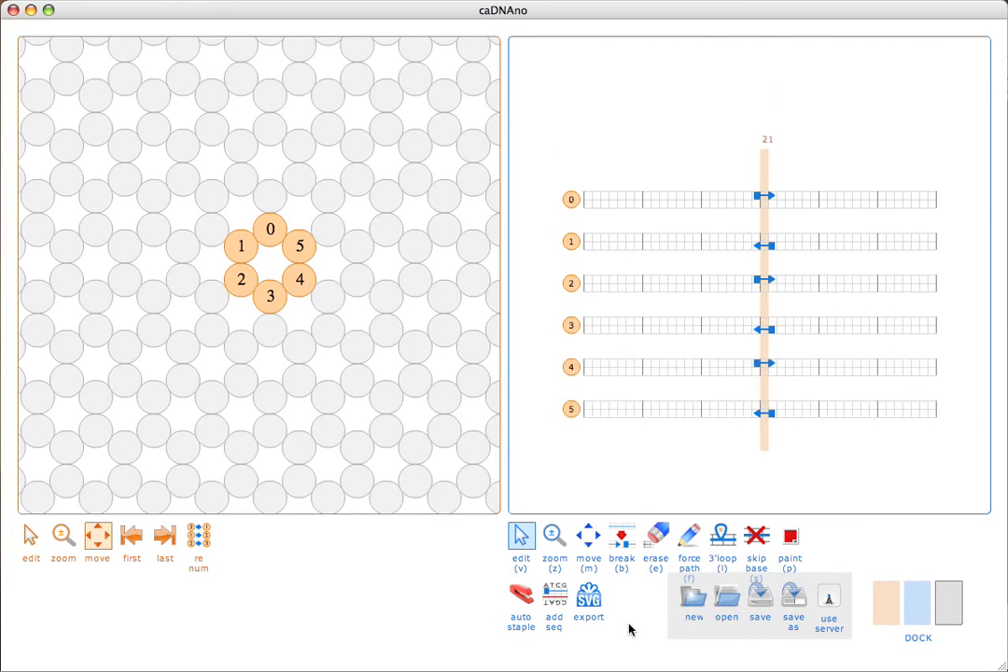
key("Left")
key("Right")
key("Right")
key("Left")
left_click(955, 600)
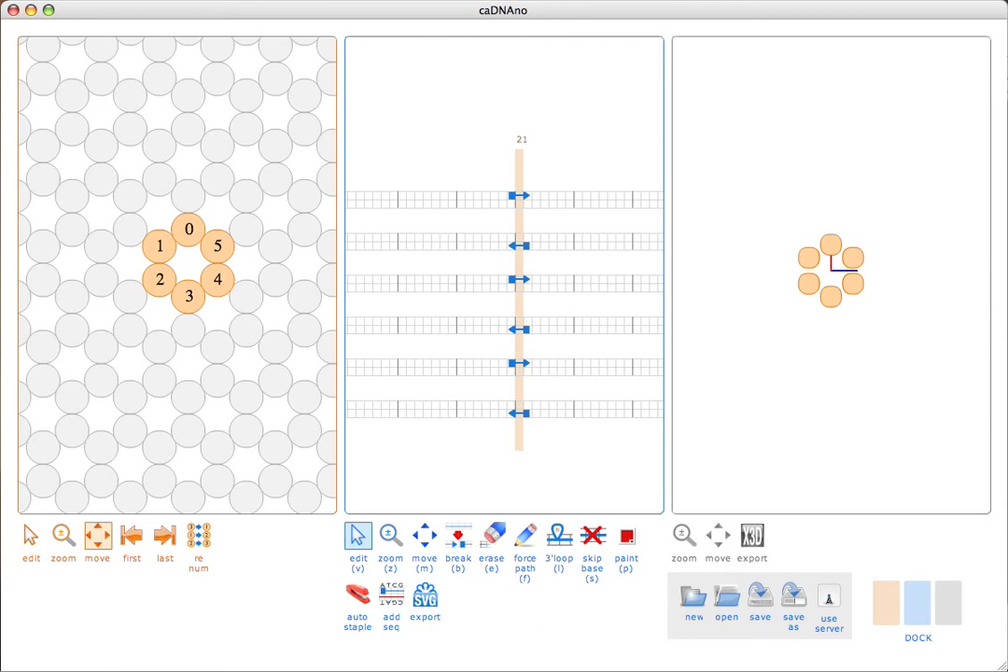
left_click(957, 598)
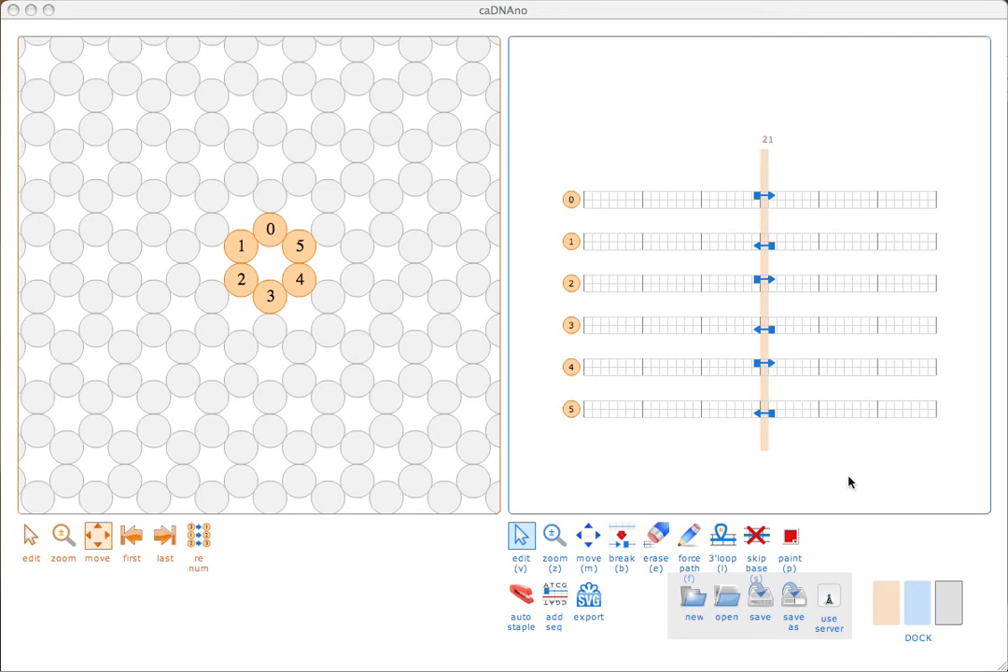
Move the slice bar to the first base position, 0, and on to the last position, 41
mouse_move(763, 167)
left_mouse_down()
mouse_move(753, 144)
mouse_move(778, 171)
mouse_move(736, 175)
mouse_move(765, 176)
left_mouse_up()
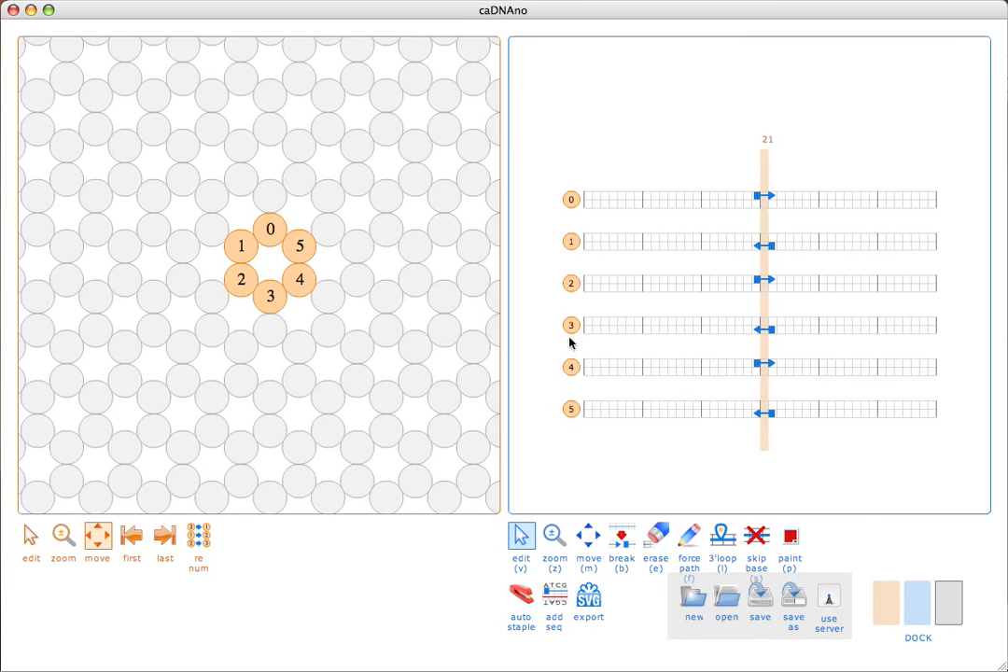
left_click(29, 535)
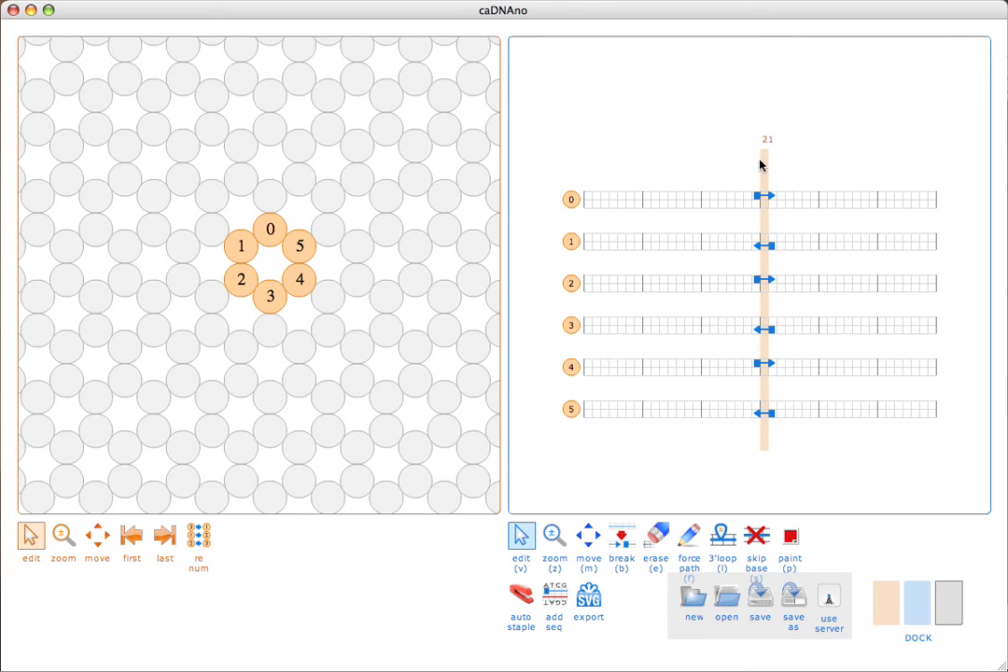
mouse_move(761, 171)
left_mouse_down()
mouse_move(788, 174)
mouse_move(767, 173)
left_mouse_up()
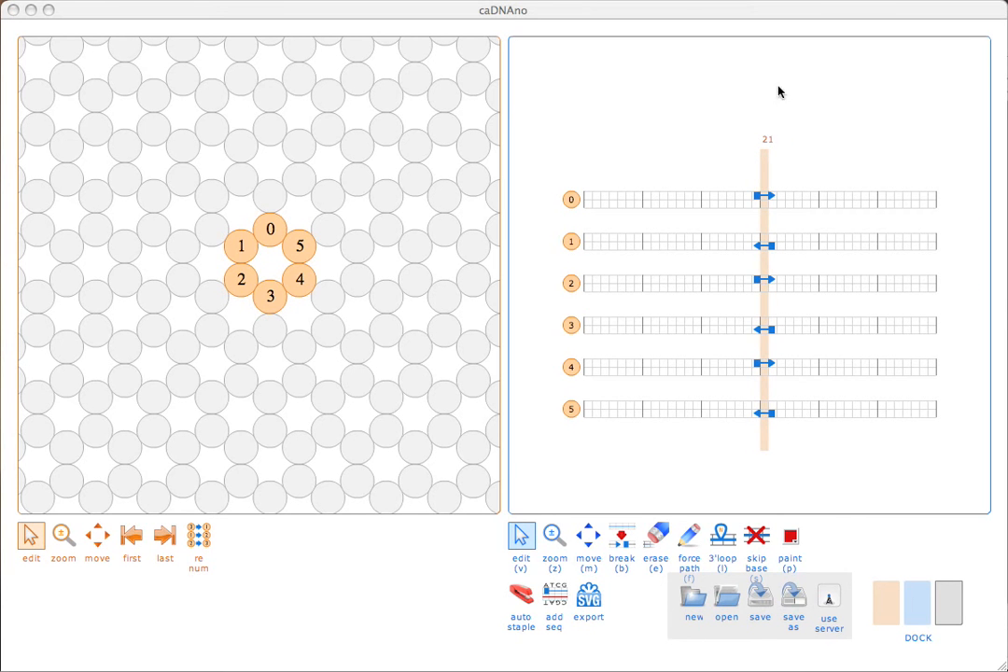
left_click_drag(765, 167, 970, 171)
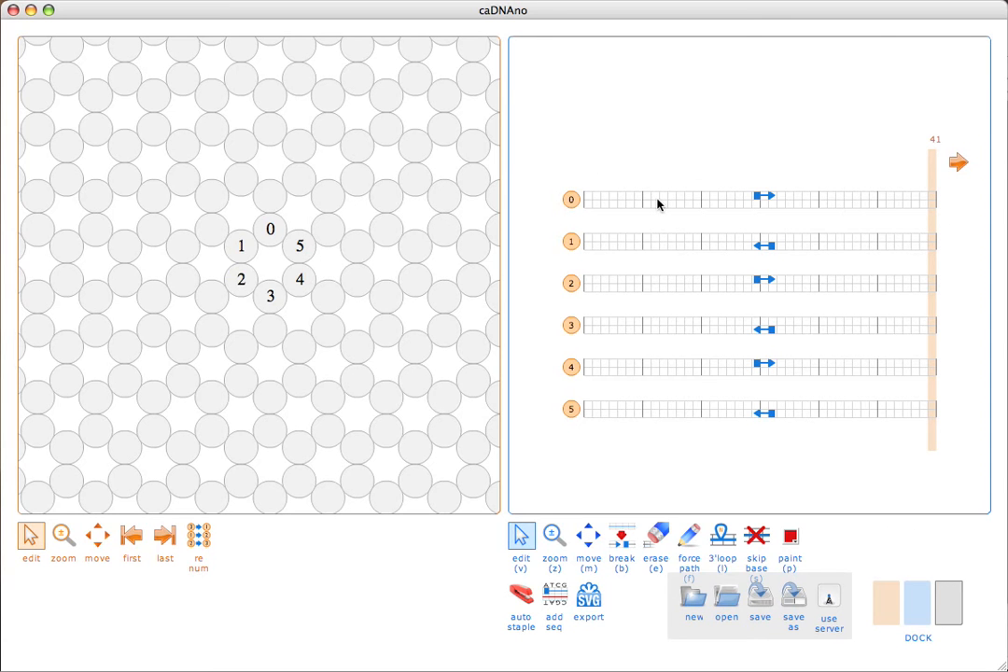
left_click(128, 535)
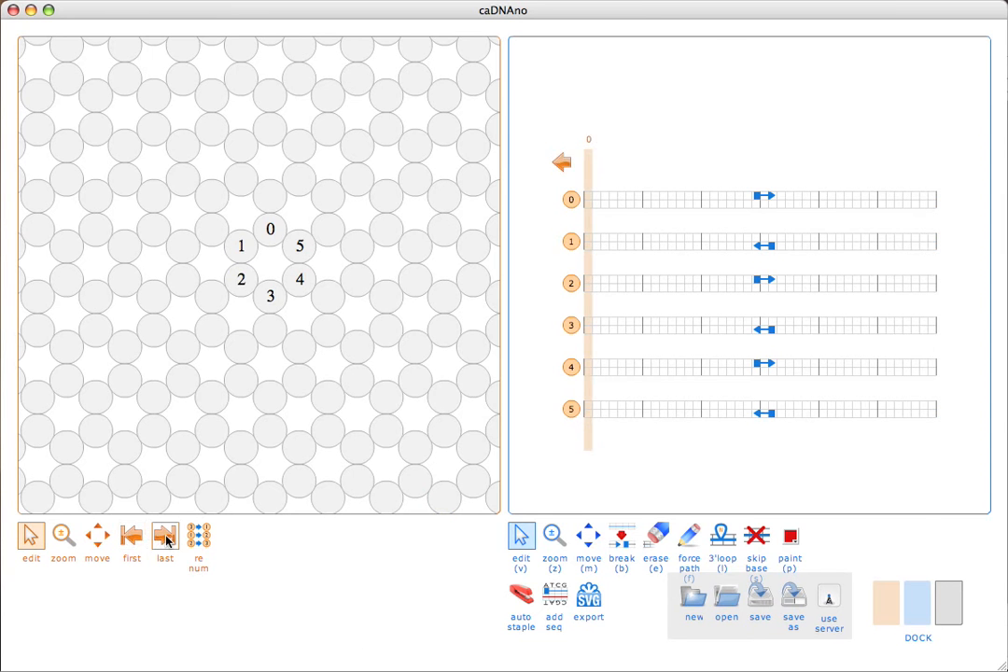
left_click(165, 543)
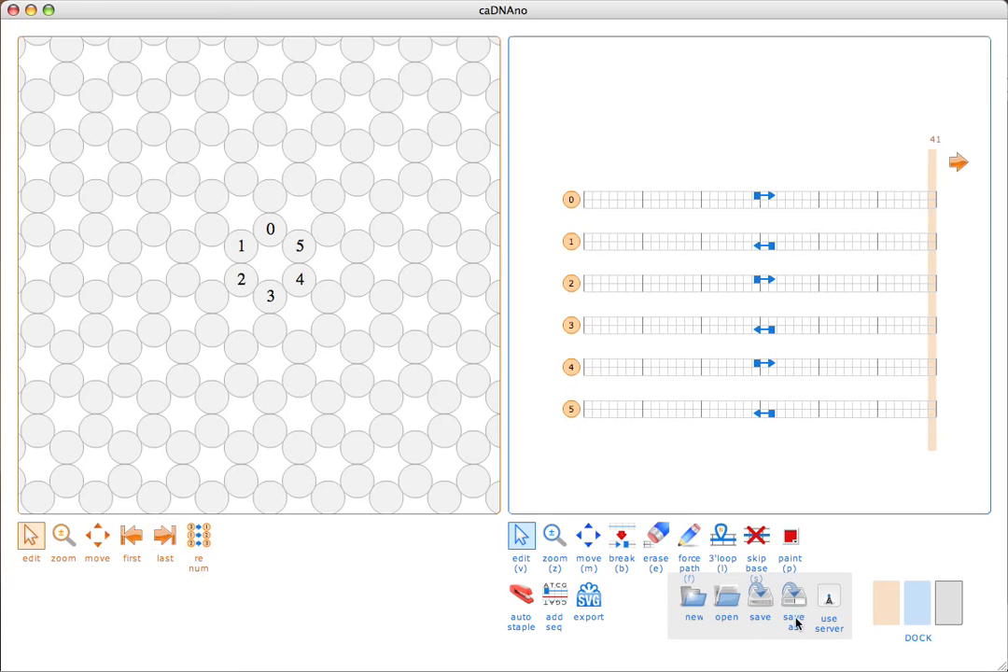
Extend the grid beyond its last base by 21 x 2 bases
left_click(956, 163)
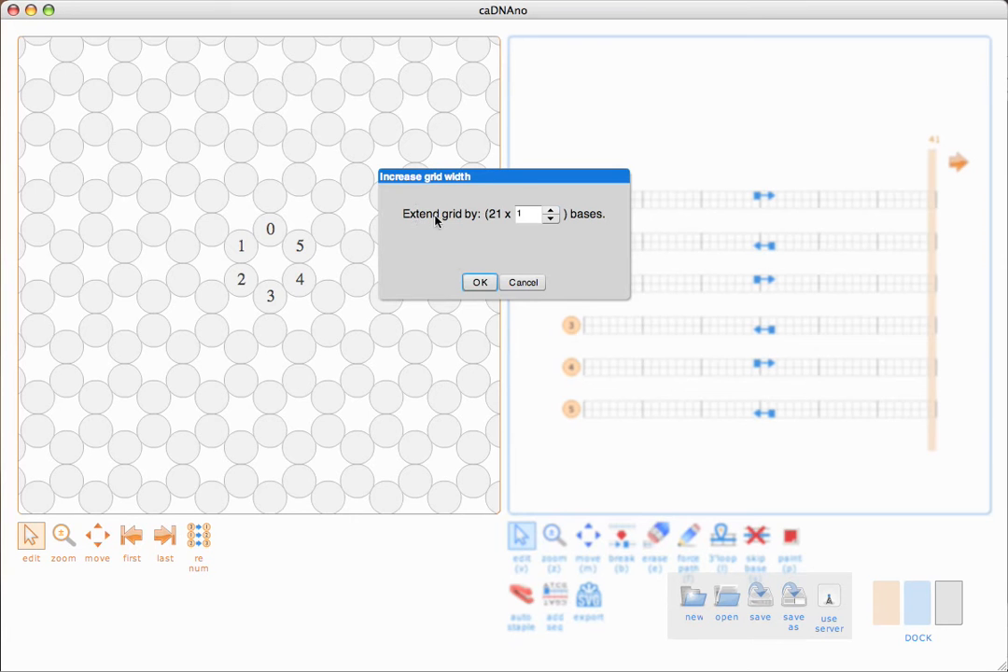
left_click(552, 210)
left_click(482, 282)
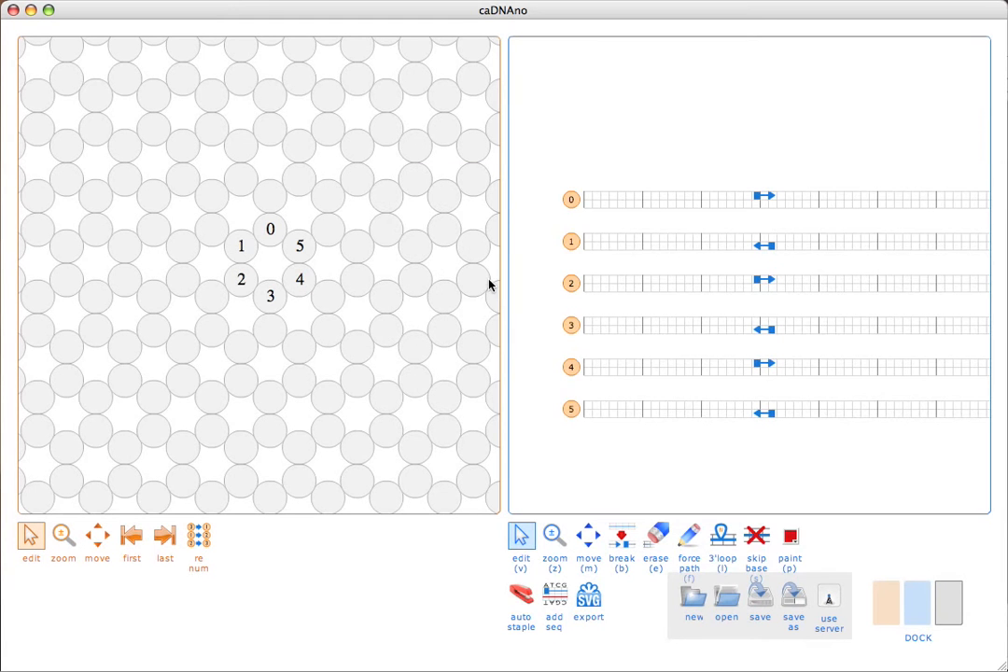
Hide the lattice panel and move the slice bar back to base 21
left_click(887, 621)
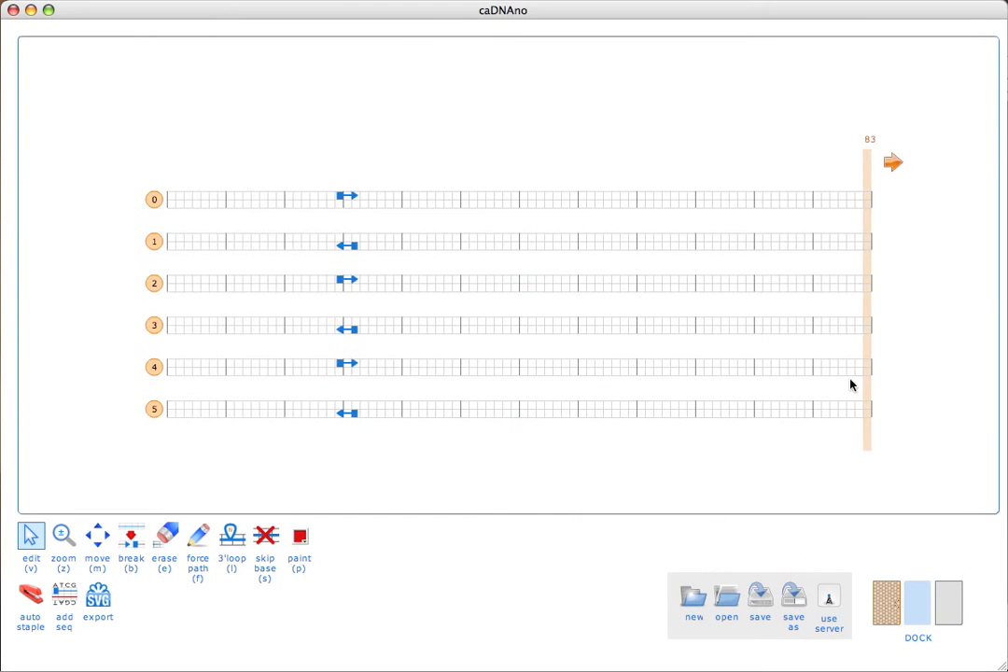
left_click_drag(864, 314, 349, 300)
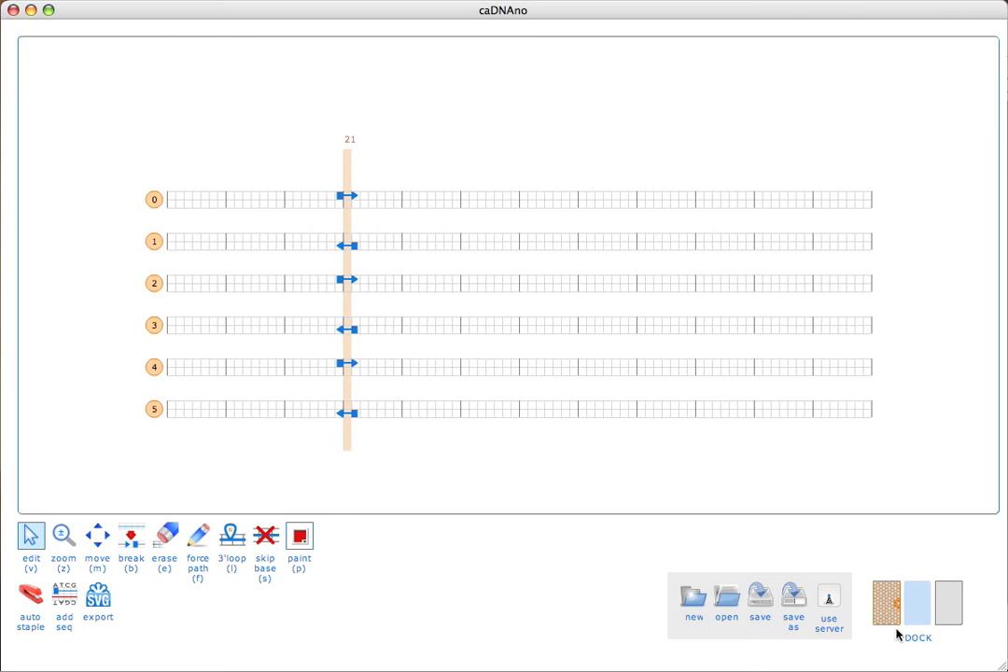
Compare the lattice cross-section with the path view by alternately showing and hiding the lattice panel
left_click(884, 600)
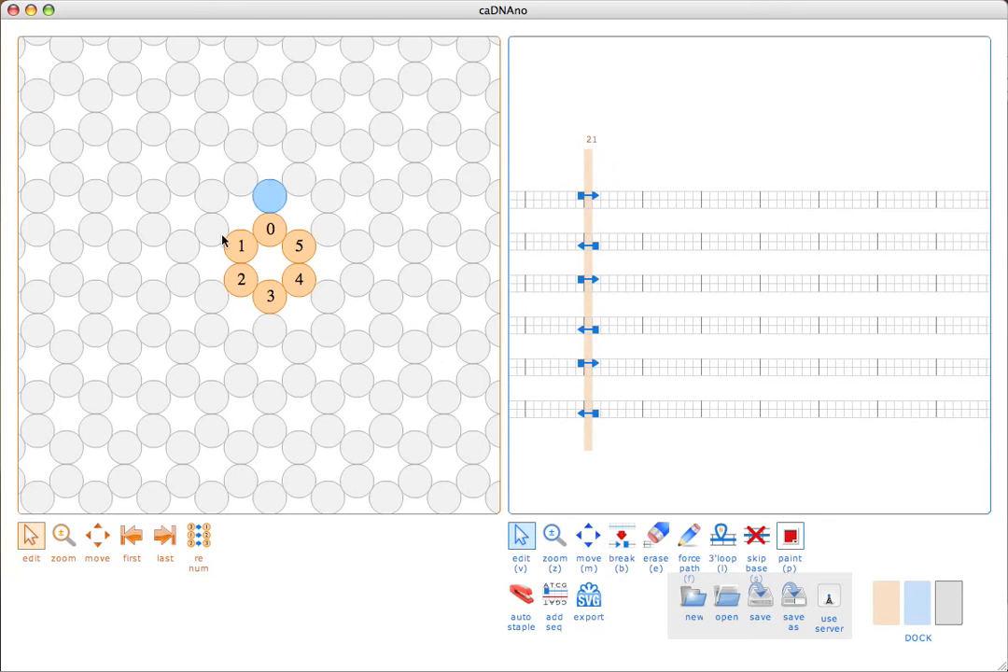
left_click(885, 597)
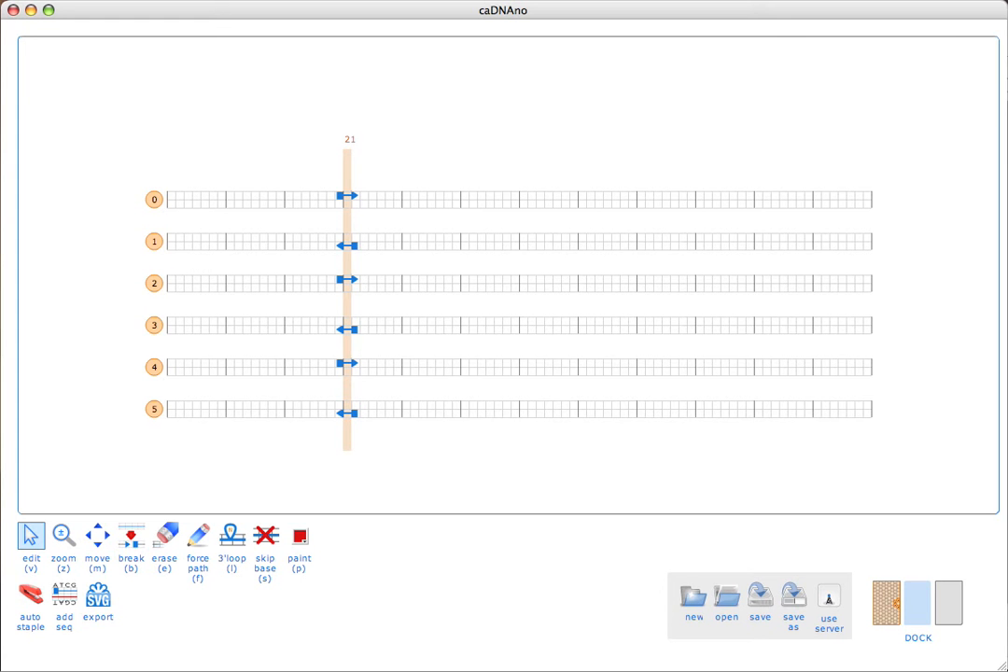
left_click(884, 616)
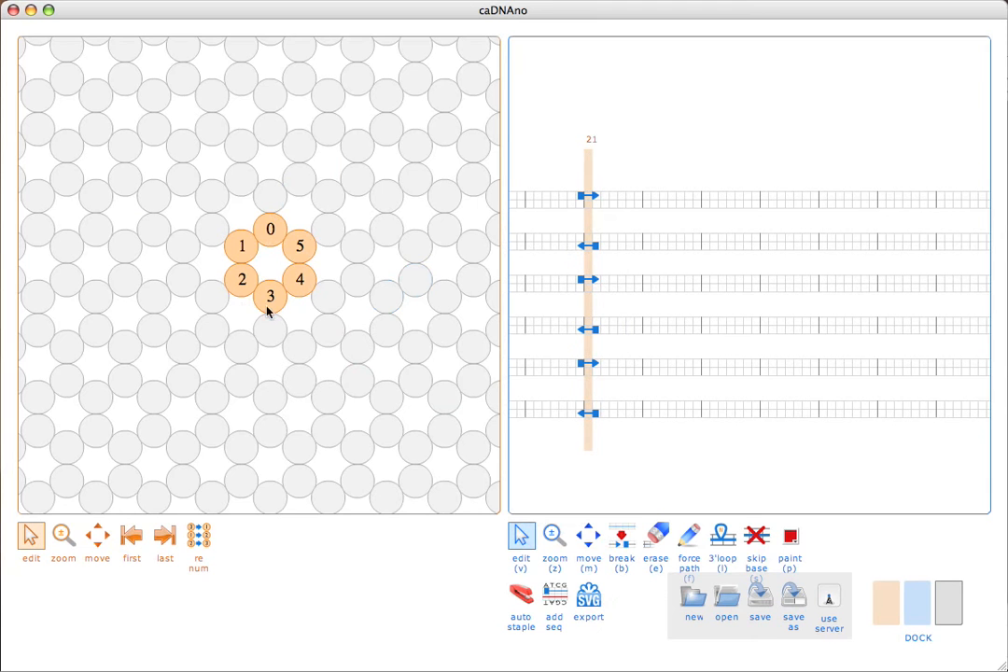
left_click(894, 604)
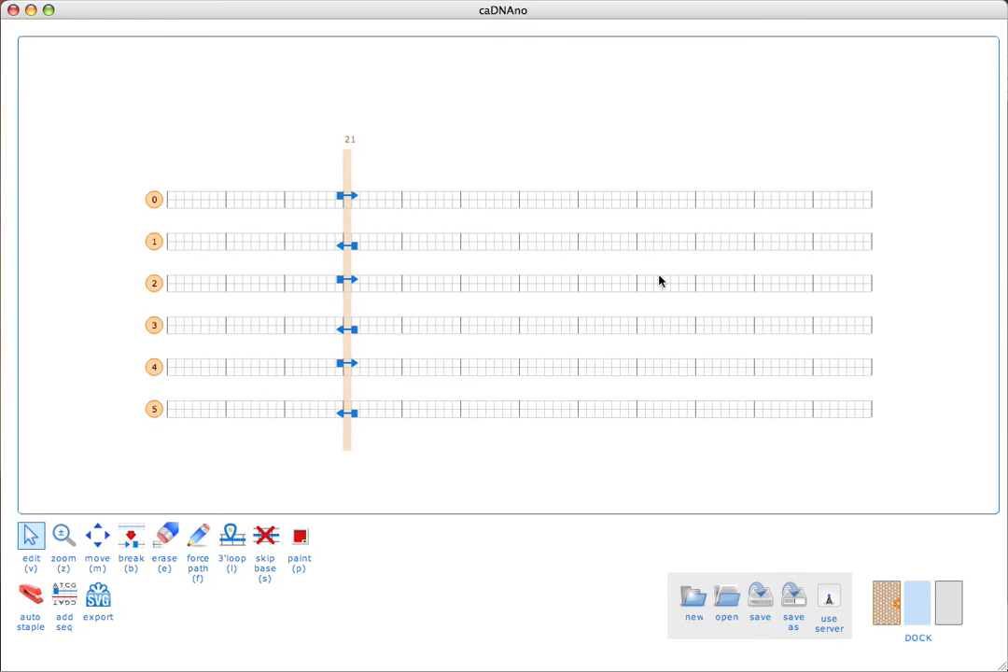
left_click(898, 605)
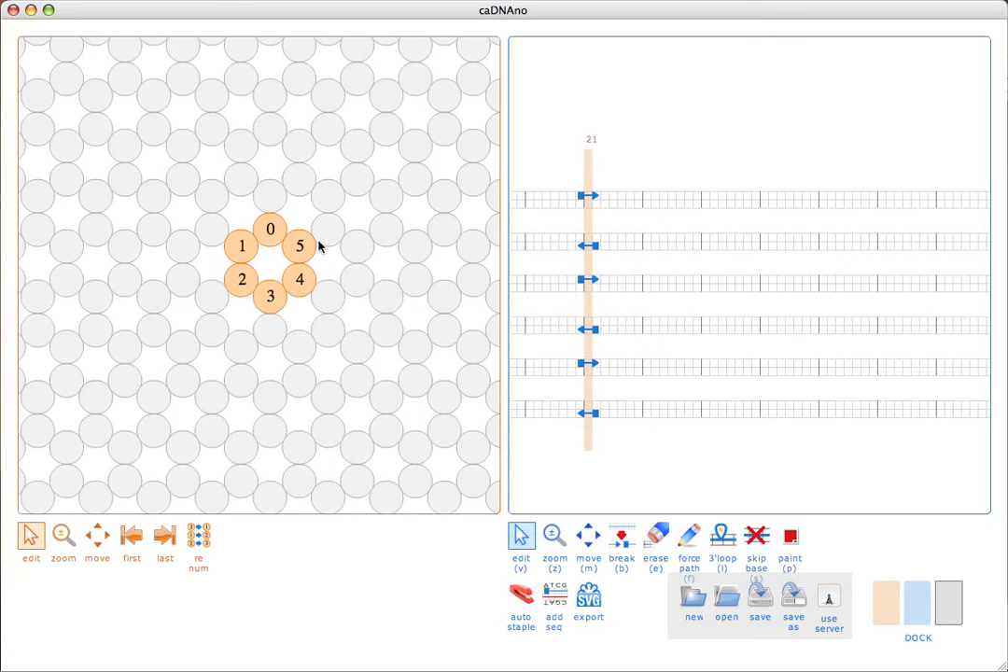
left_click(911, 606)
left_click(910, 606)
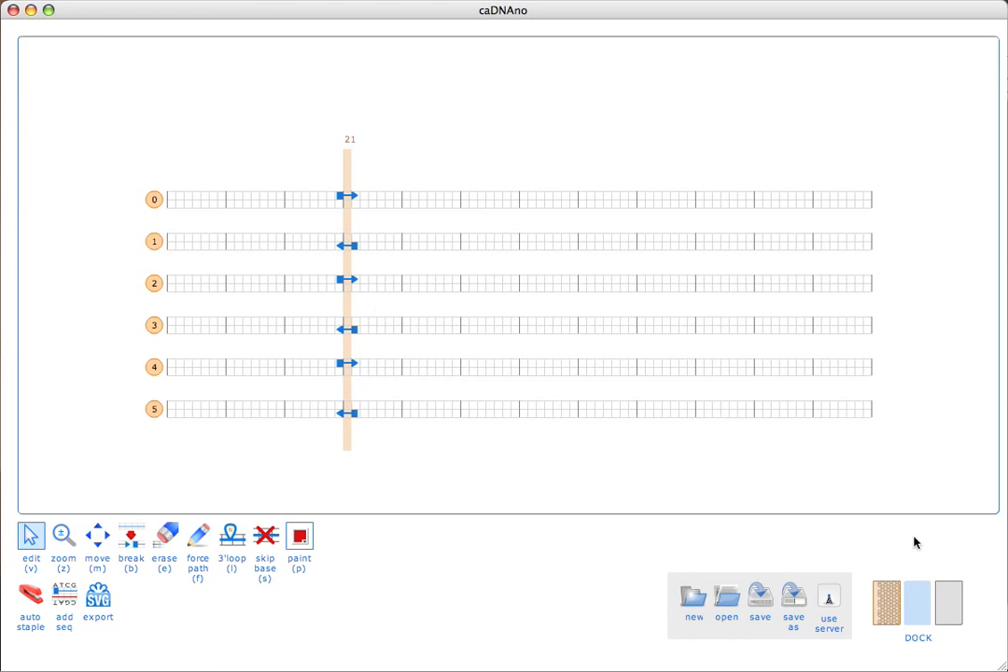
Show the 3D panel and stretch scaffold strands on helix 0 forward to about base 30, helix 1 to about 33 and helix 2 back to about 9
left_click(945, 614)
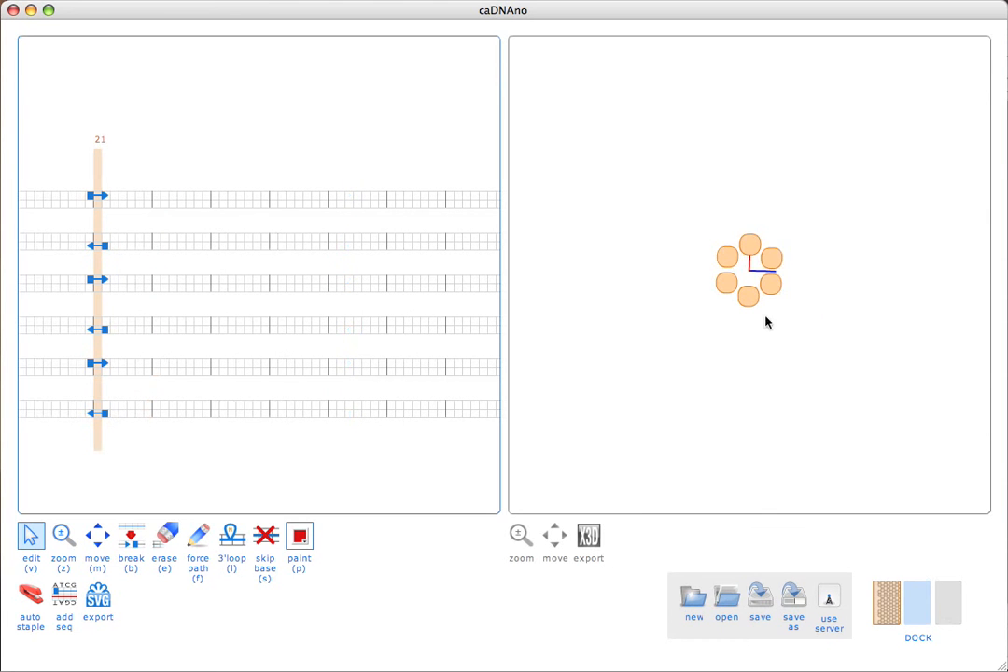
left_click_drag(757, 264, 719, 268)
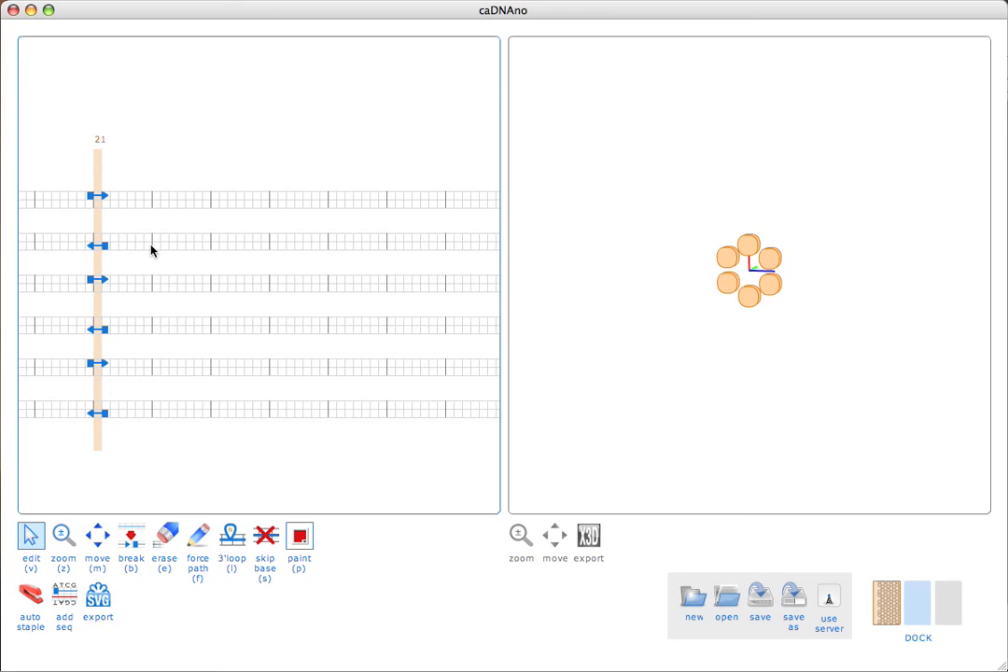
left_click_drag(281, 198, 349, 202)
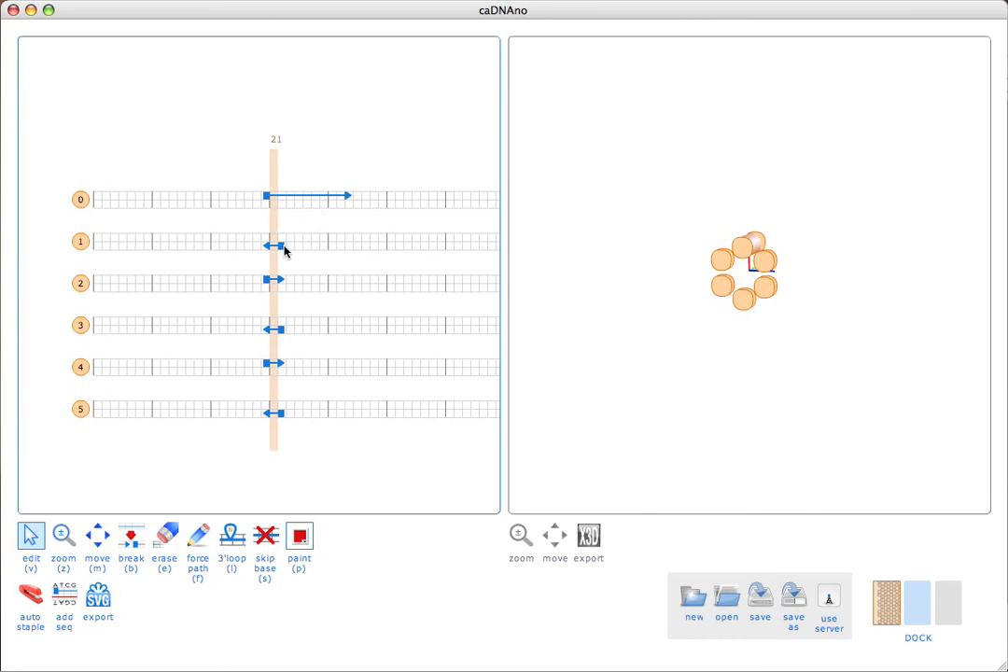
left_click_drag(283, 248, 374, 247)
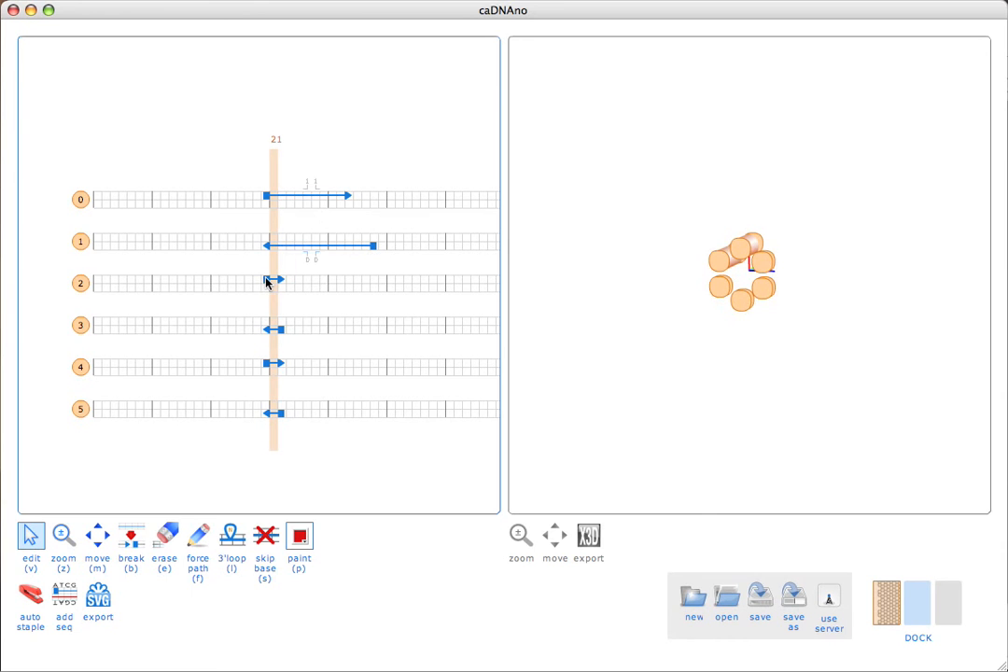
left_click_drag(264, 285, 174, 282)
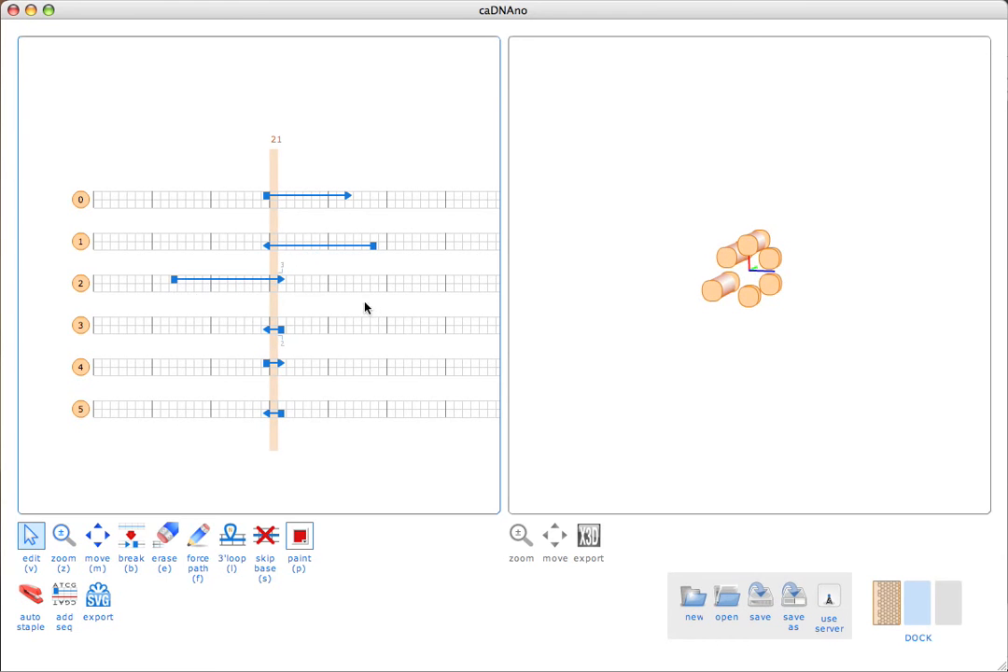
Stretch the scaffold strands of all six helices to both ends of the grid and hide the 3D panel
left_click_drag(283, 331, 373, 328)
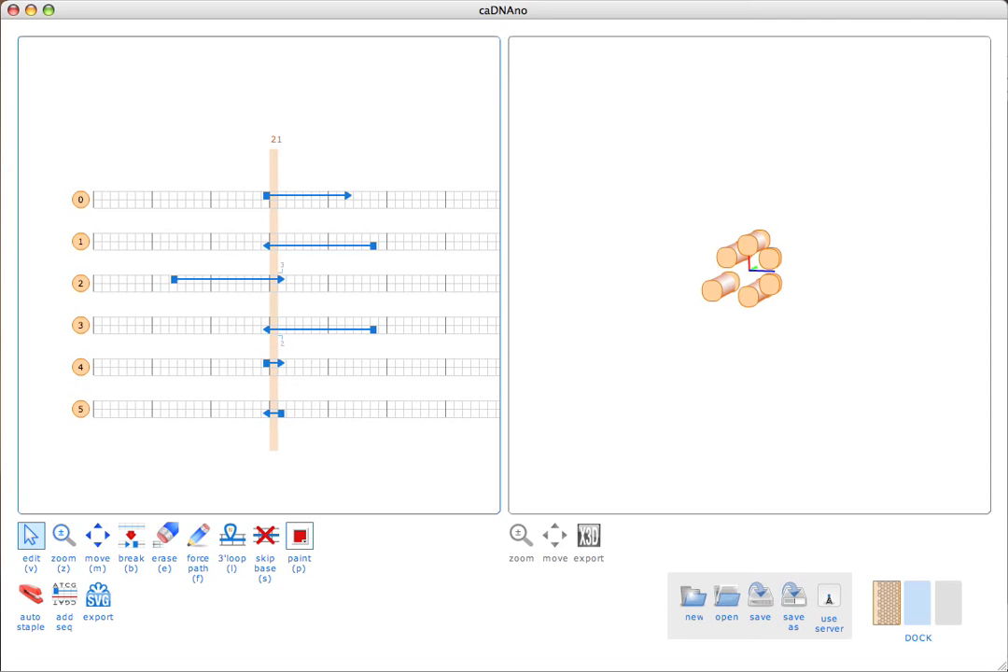
left_click_drag(268, 246, 206, 244)
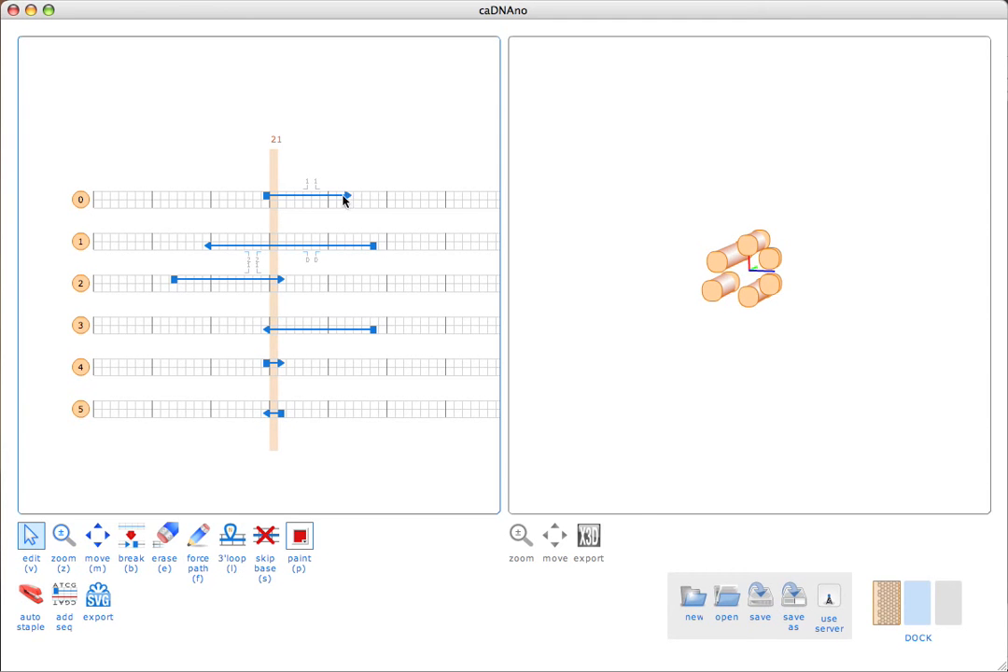
left_click(267, 197, "alt")
left_click(209, 250, "alt")
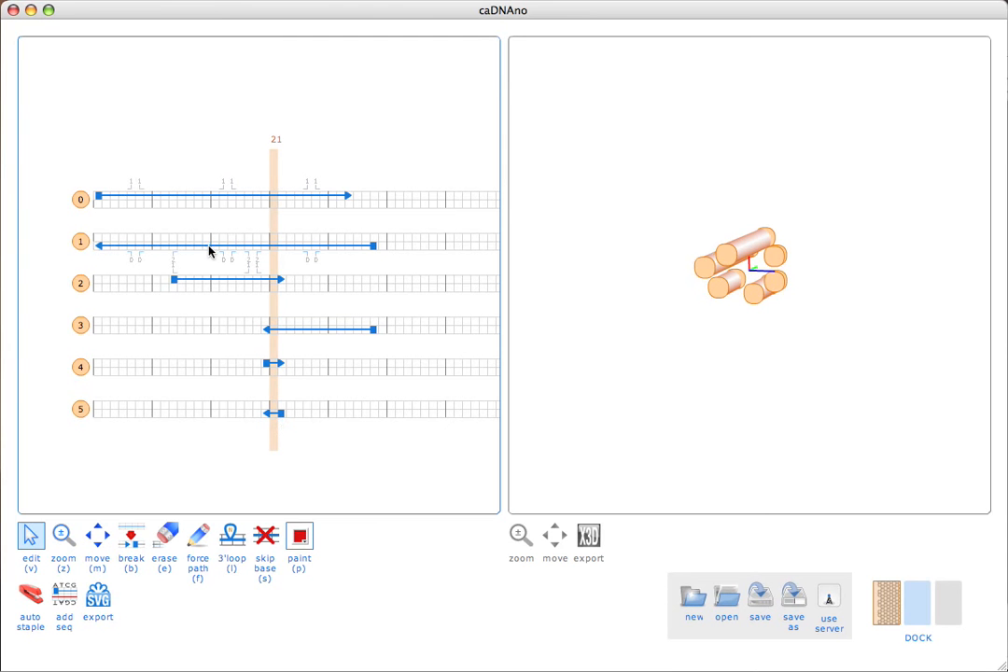
left_click(943, 599)
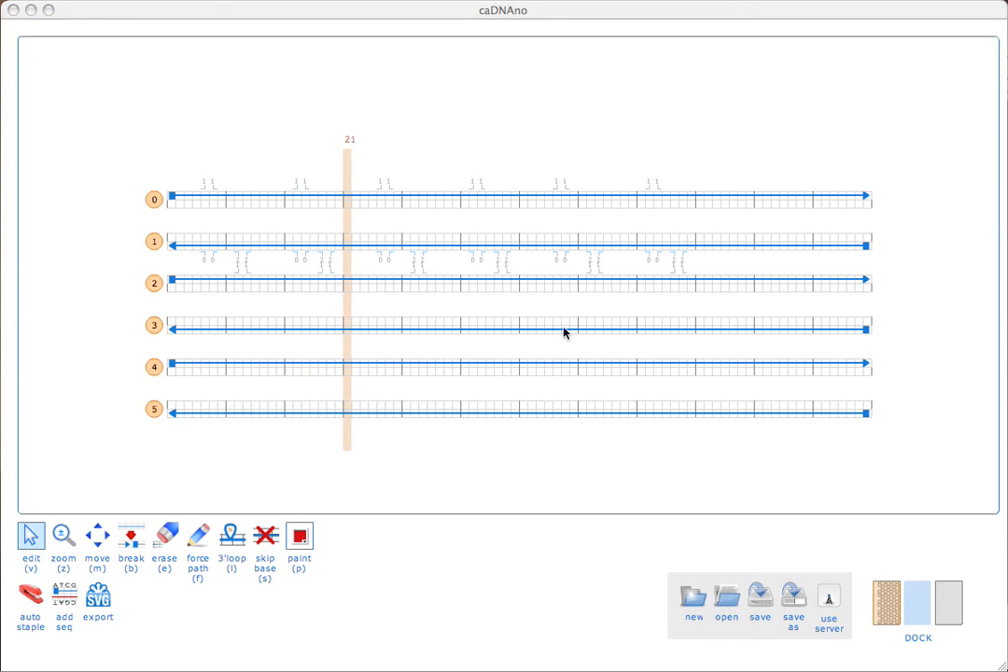
Examine the potential scaffold crossovers of helices 3 and 0 and compare them with the neighbouring helices in the lattice
left_click(471, 324)
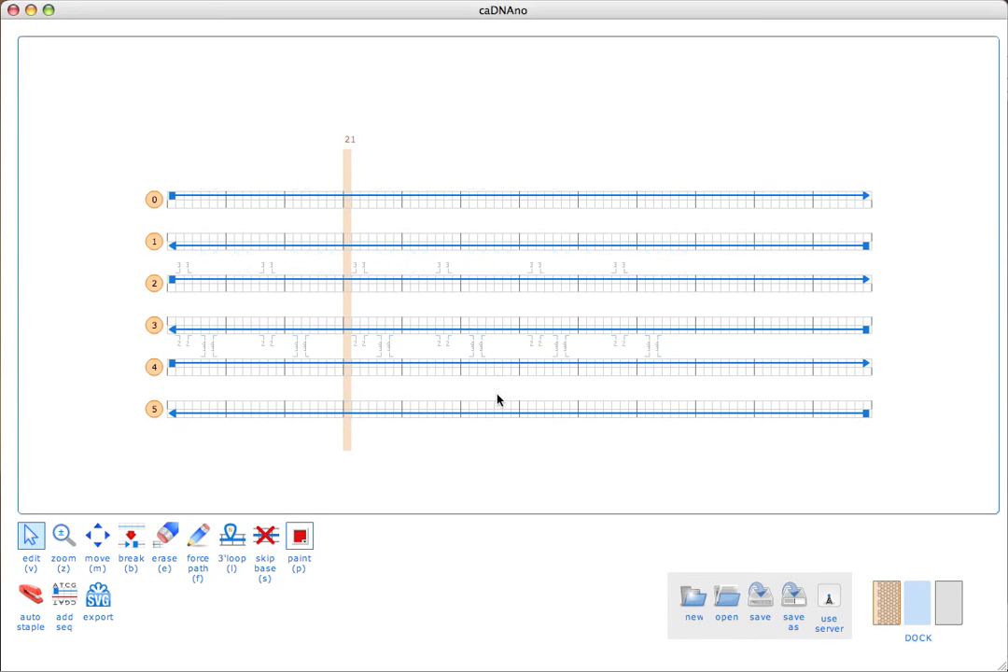
left_click(389, 198)
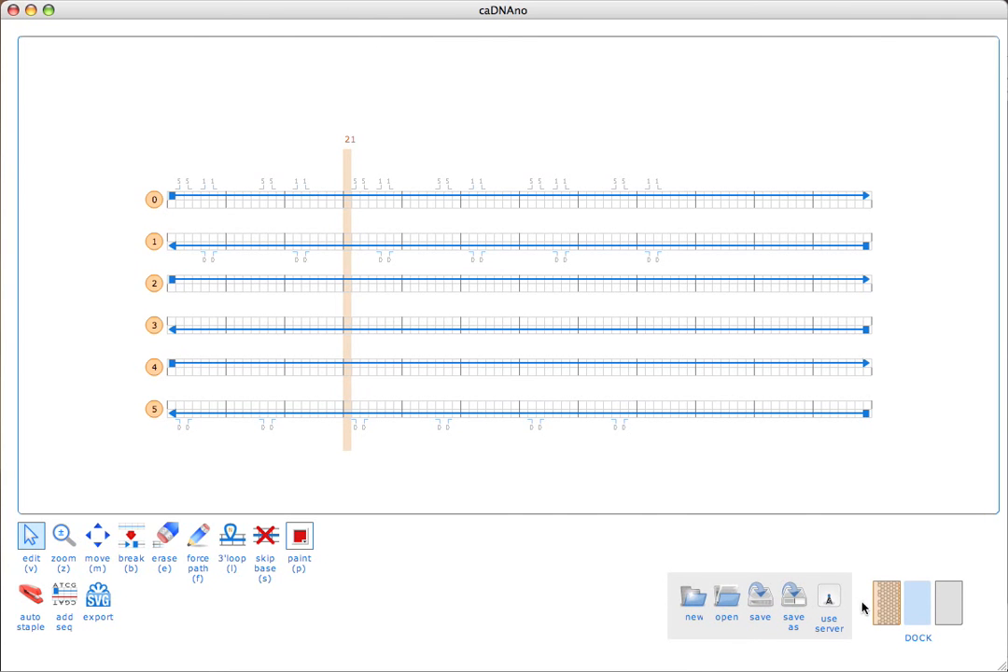
left_click(891, 598)
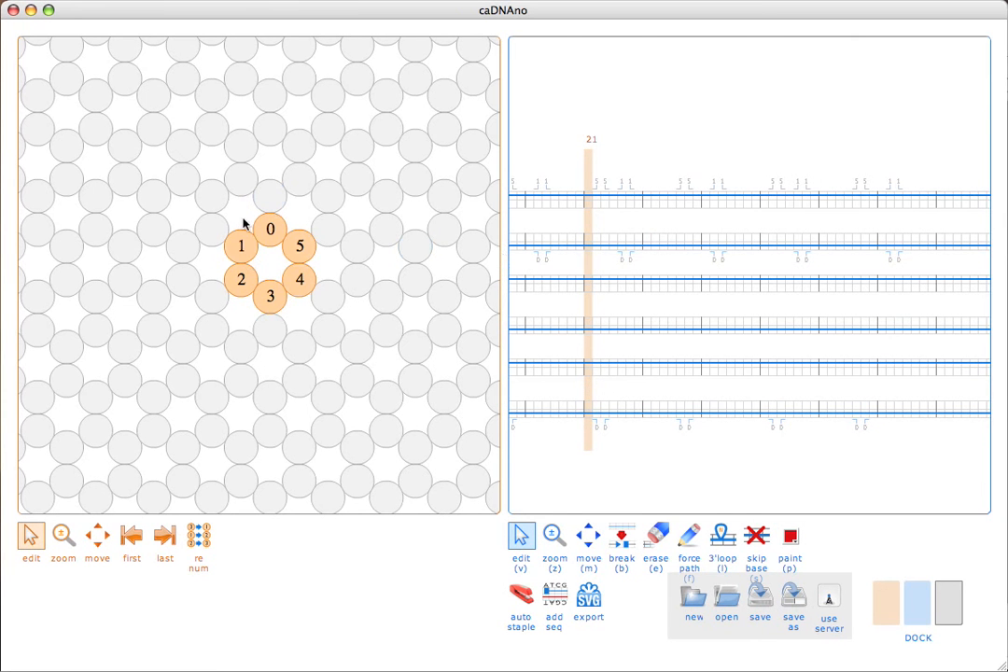
left_click(877, 613)
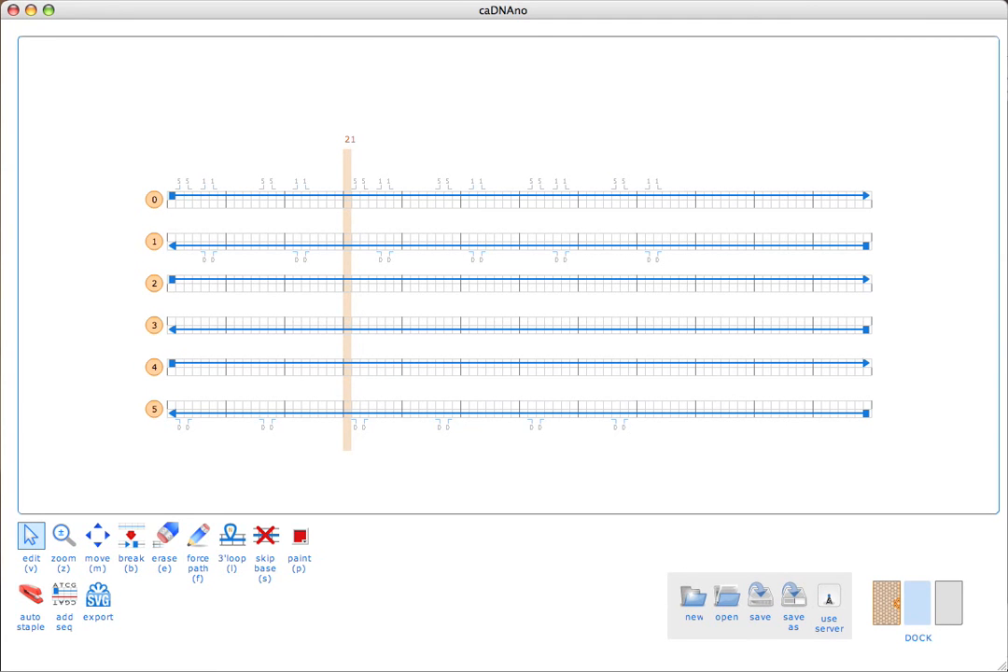
Add scaffold crossovers near the grid's start between helices 0 and 1 at base 5, 2 and 3 at base 12, and 4 and 5 at base 9
left_click(214, 187)
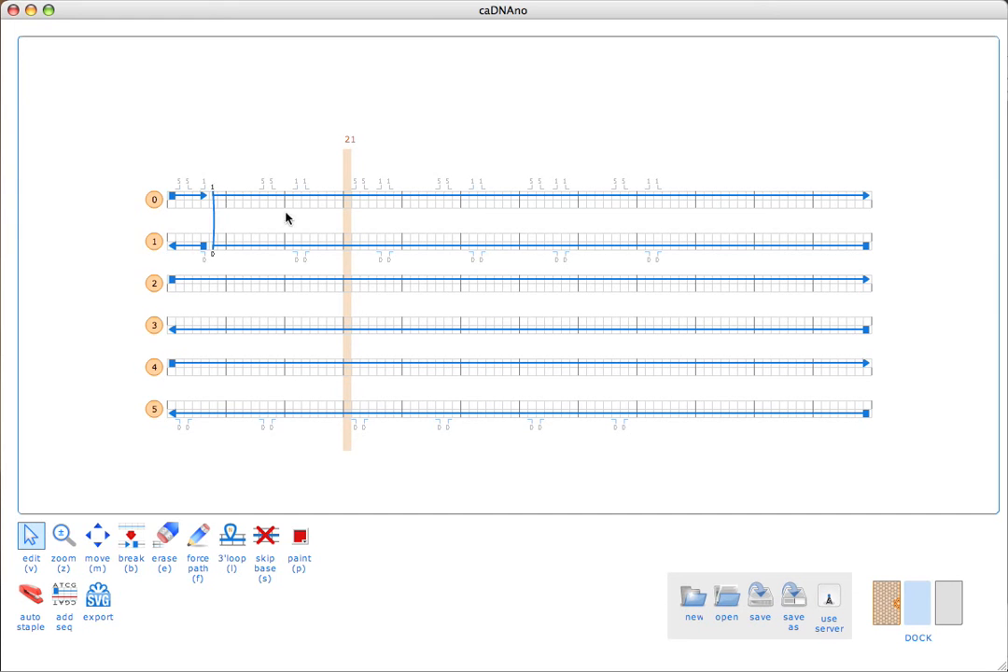
left_click(272, 273)
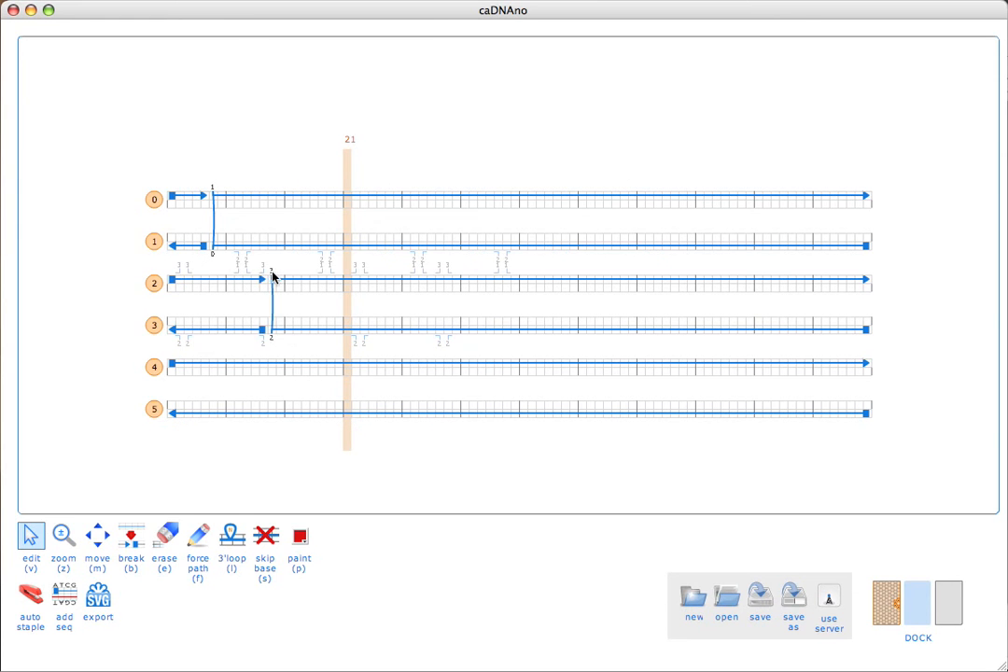
left_click(250, 353)
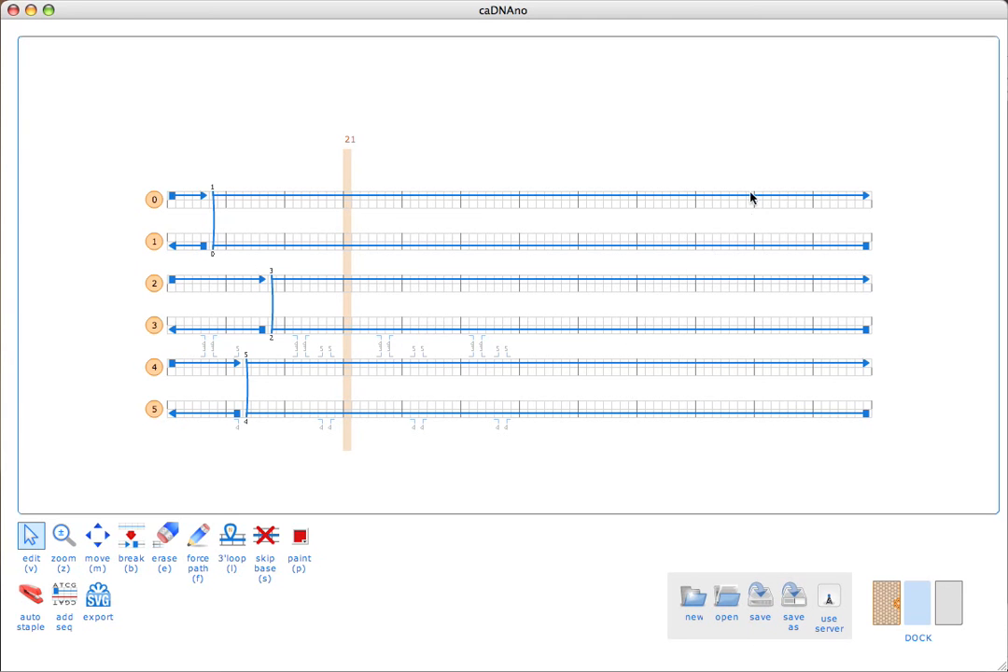
Add scaffold crossovers near the grid's end between helices 0 and 1 at base 67, 2 and 3 at base 74, and 4 and 5 at base 71
left_click(825, 190)
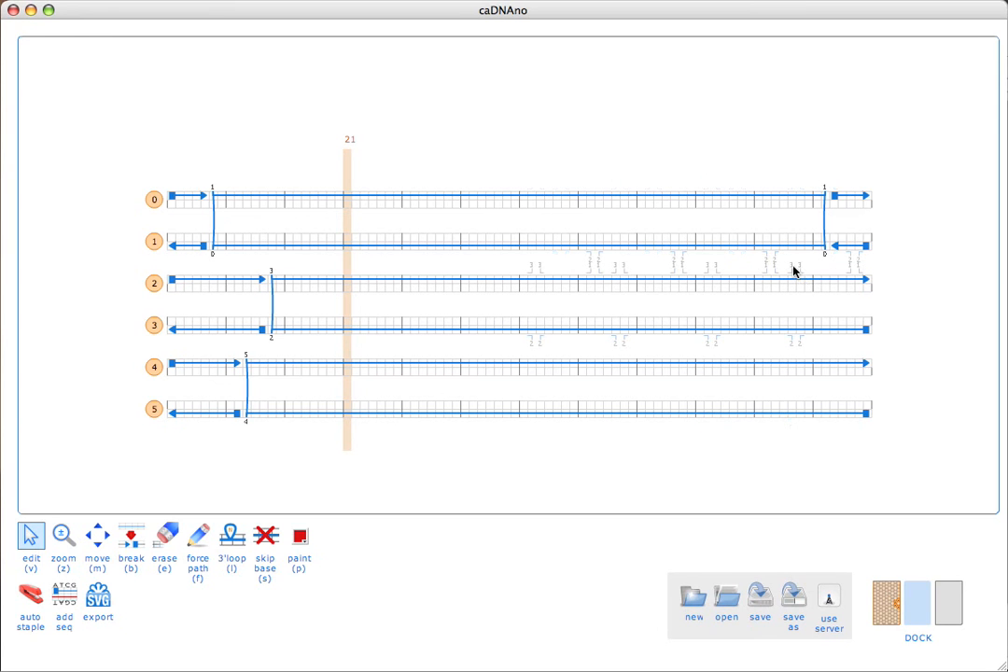
left_click(792, 272)
left_click(825, 199)
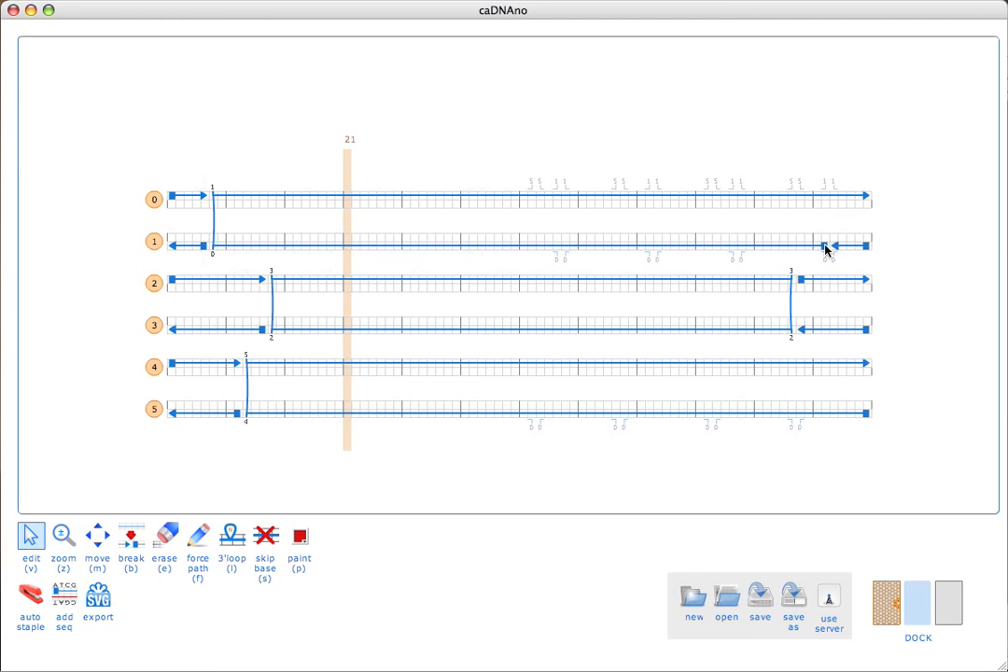
left_click(825, 249)
left_click(733, 191)
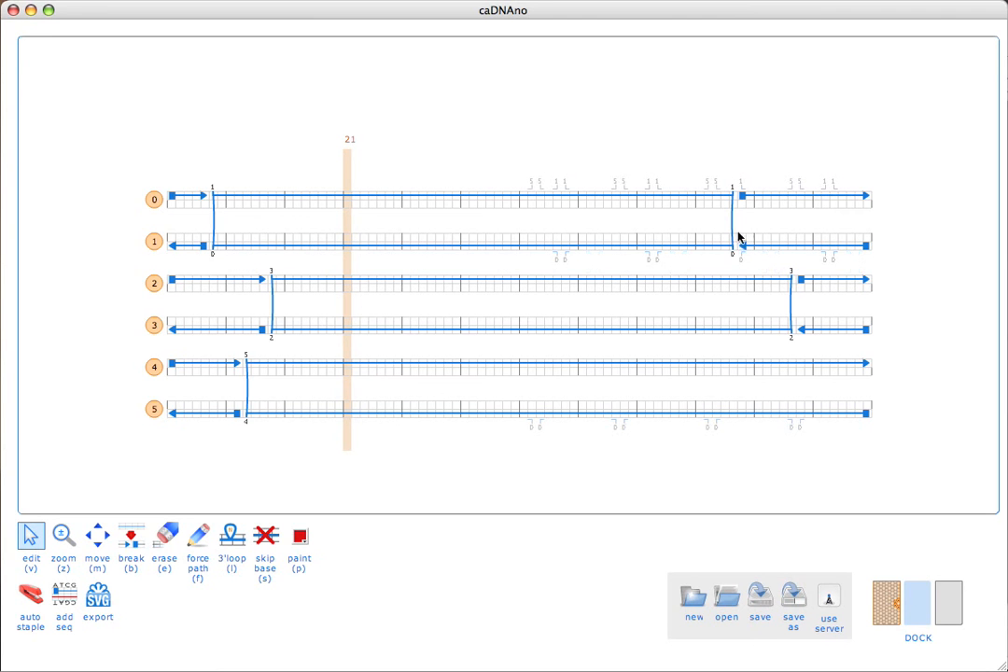
left_click(767, 362)
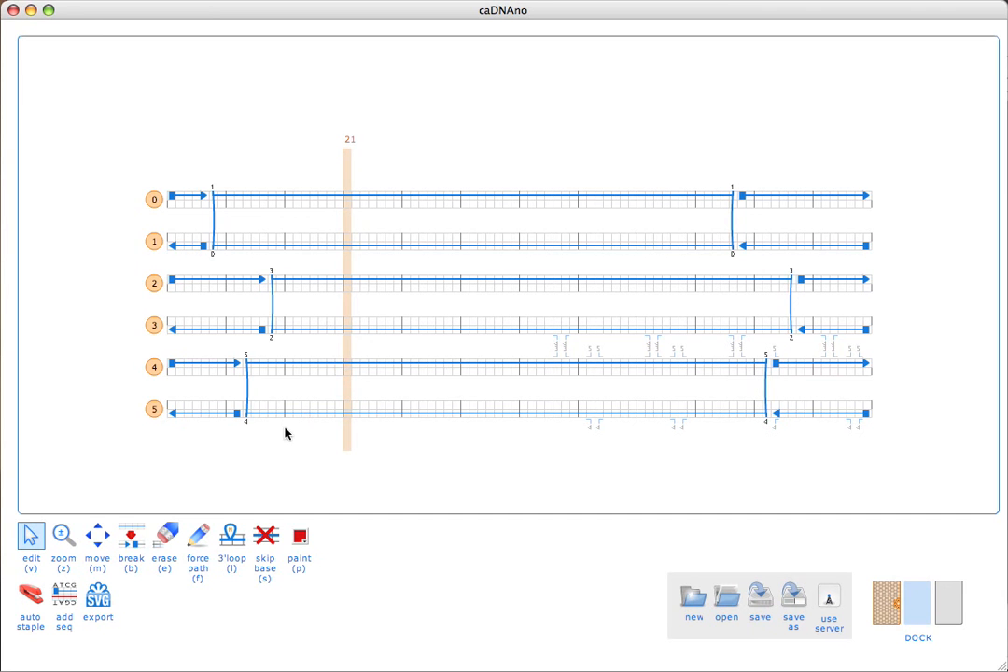
Erase the leftover scaffold strands before the first crossovers on helices 5, 3 and 1
key("e")
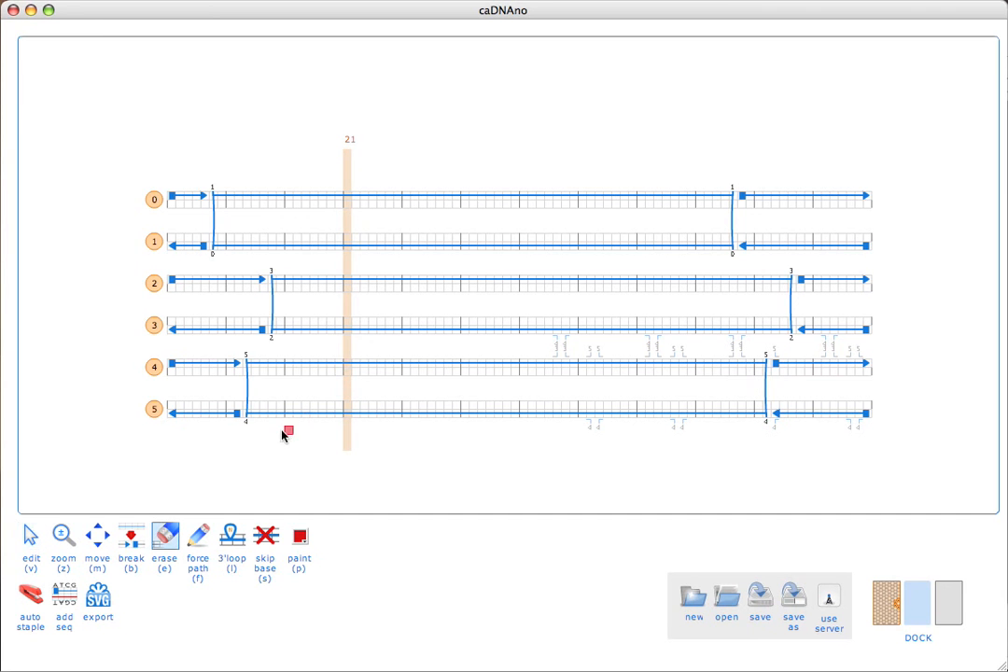
left_click(191, 415)
scroll(190, 415, "up", 3)
left_click(189, 413)
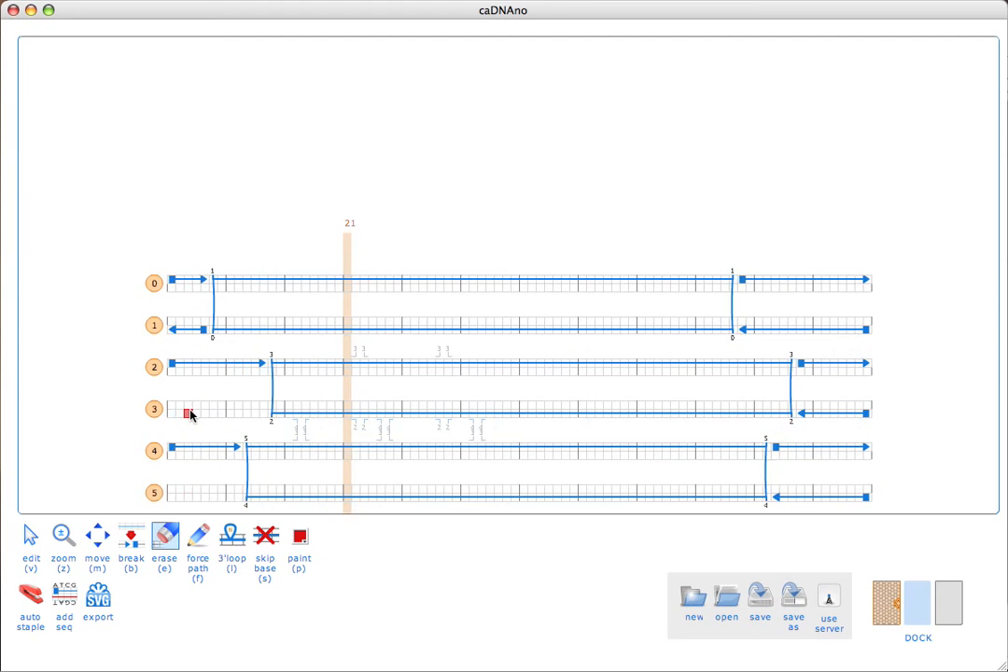
scroll(190, 414, "up", 3)
left_click(190, 414)
scroll(190, 415, "down", 5)
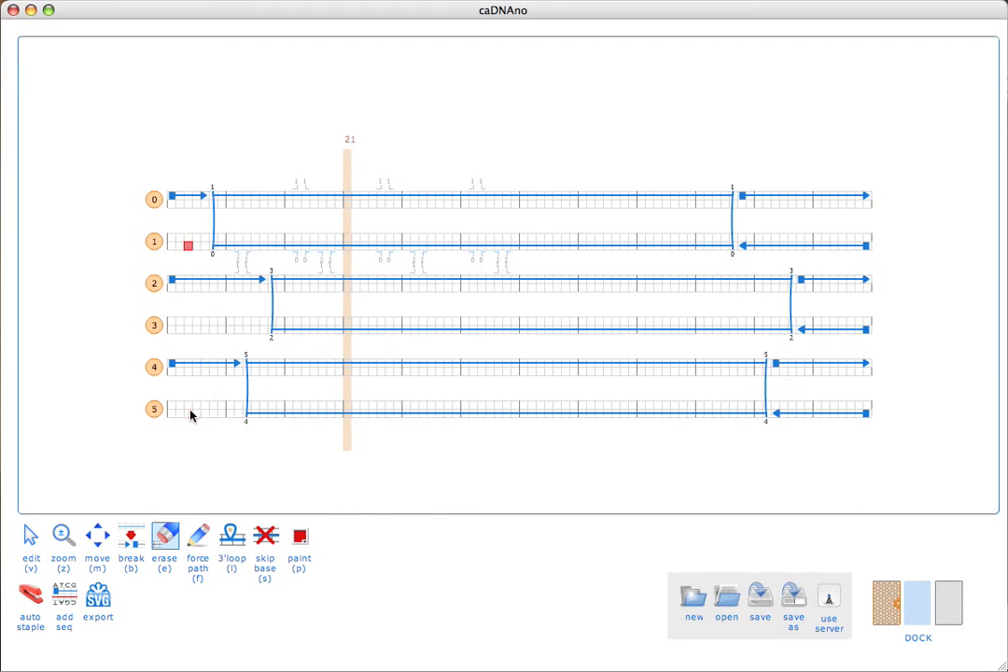
Erase the leftover scaffold strands before the first crossovers on helices 0, 2 and 4
left_click(190, 197)
scroll(189, 199, "down", 3)
left_click(189, 199)
scroll(192, 198, "down", 3)
left_click(192, 198)
scroll(192, 198, "up", 6)
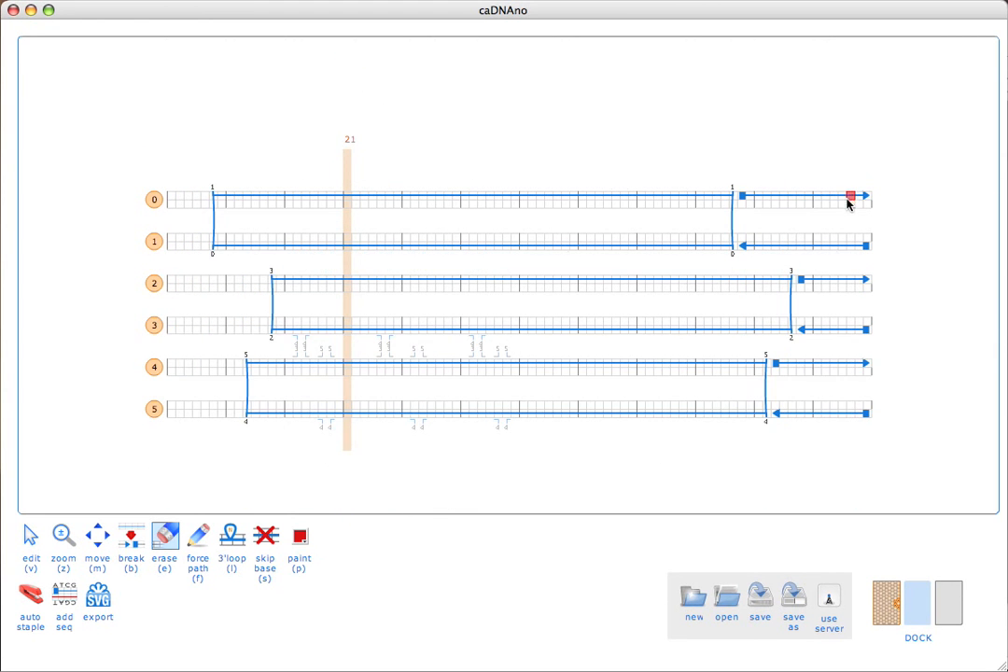
Erase the leftover scaffold strands beyond the last crossovers on helices 0, 2 and 4
left_click(846, 200)
scroll(842, 198, "down", 3)
left_click(841, 199)
scroll(843, 200, "down", 3)
left_click(844, 201)
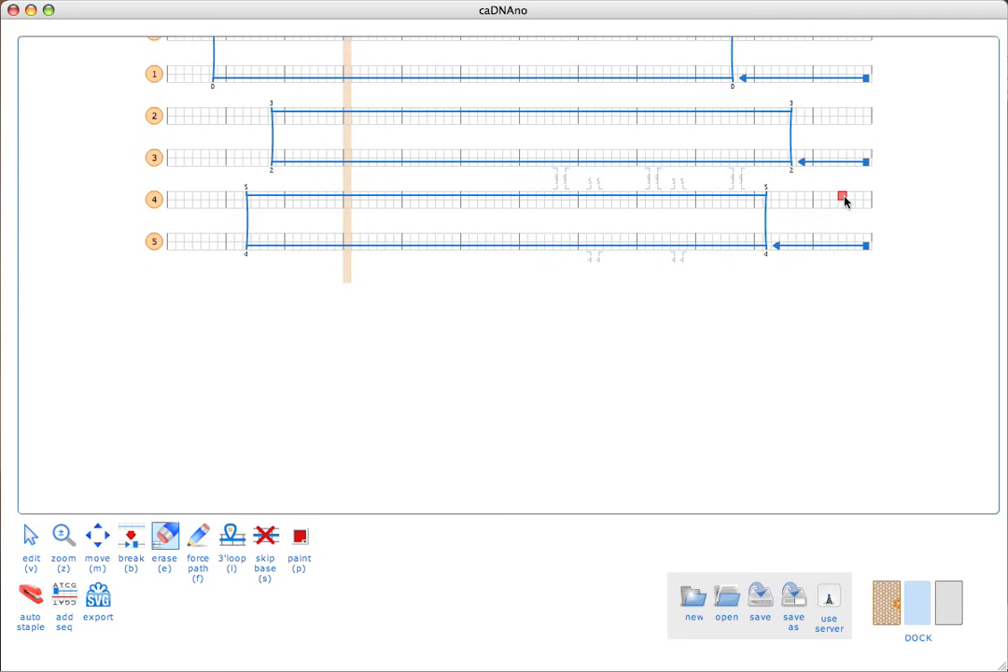
Erase the leftover scaffold strands beyond the last crossovers on helices 1, 3 and 5
scroll(844, 200, "up", 3)
left_click(839, 160)
scroll(839, 160, "down", 3)
left_click(839, 161)
scroll(839, 161, "down", 3)
left_click(840, 164)
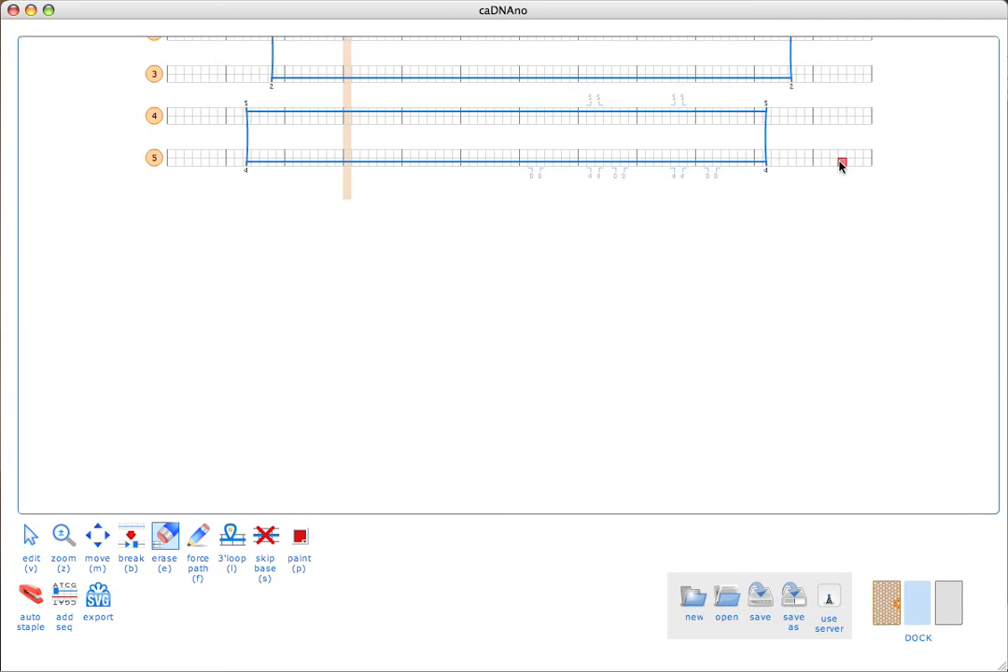
scroll(840, 165, "up", 9)
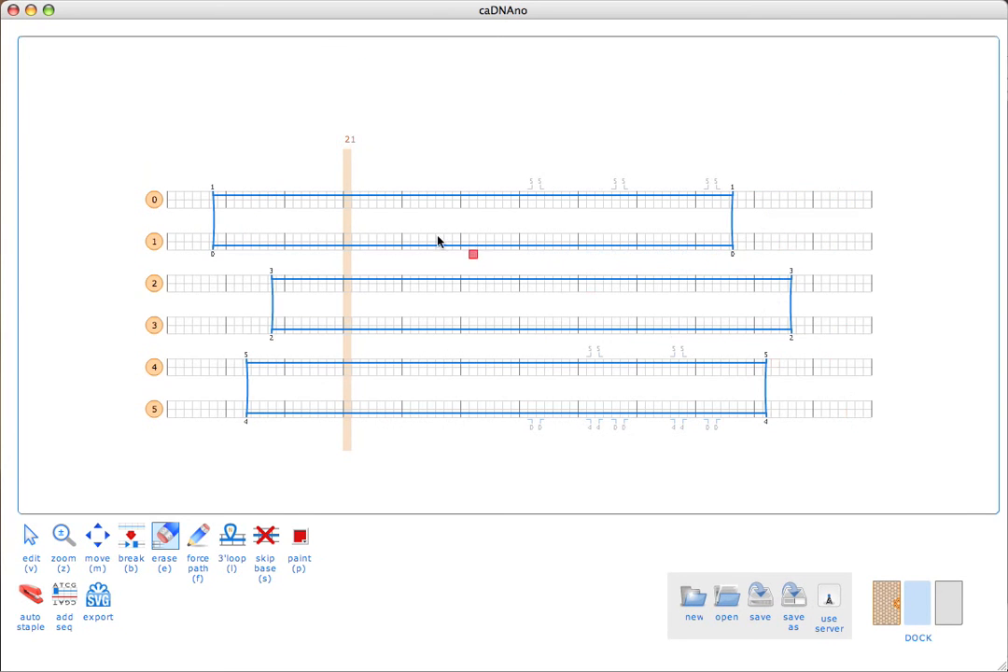
Link helices 1 and 2 with two adjacent scaffold crossovers at about bases 39 and 40, and display helix 3's potential crossovers
key("v")
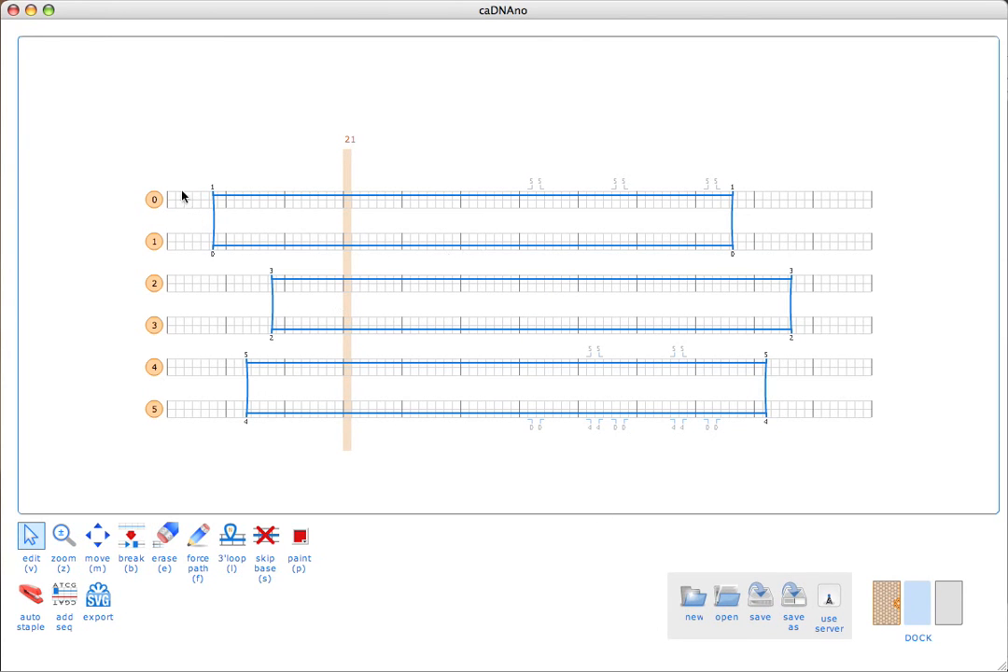
left_click(526, 240)
left_click(504, 261)
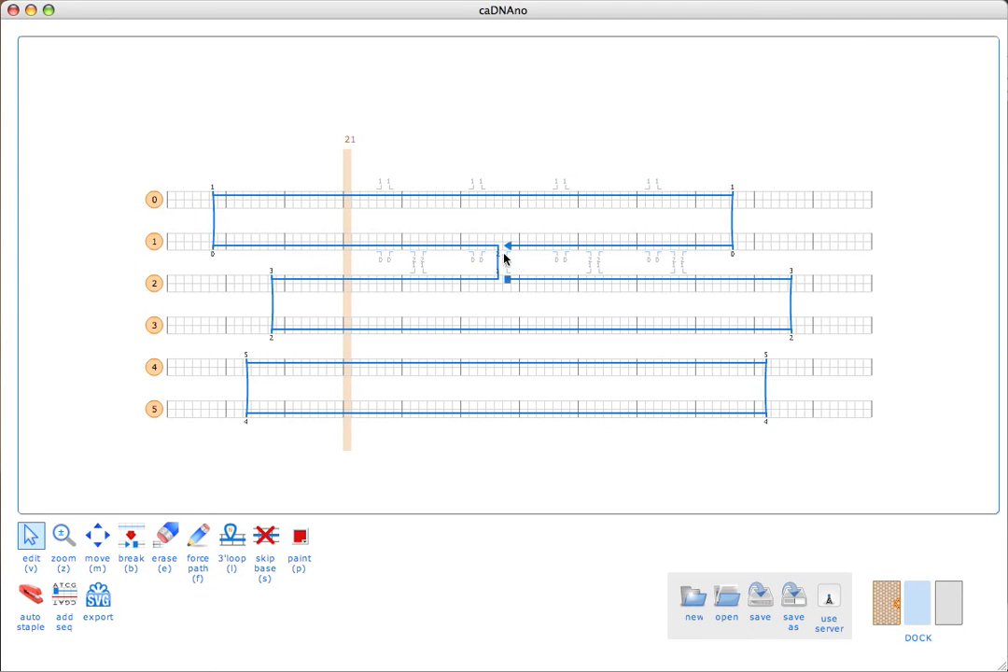
left_click(523, 331)
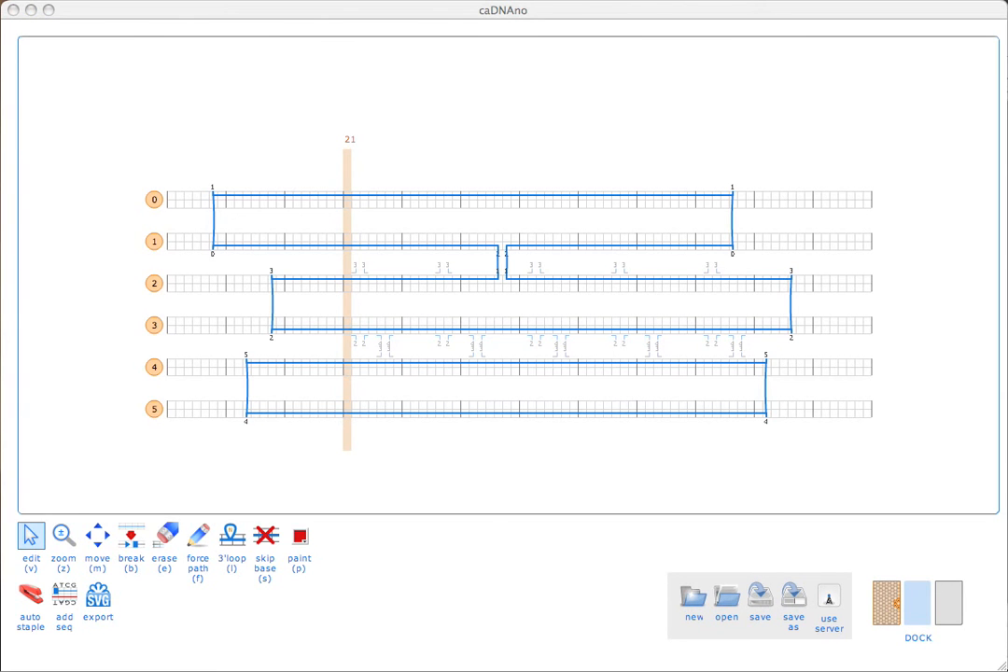
Auto-generate the staple strands for the scaffold layout, accepting that existing staples are overwritten
key("e")
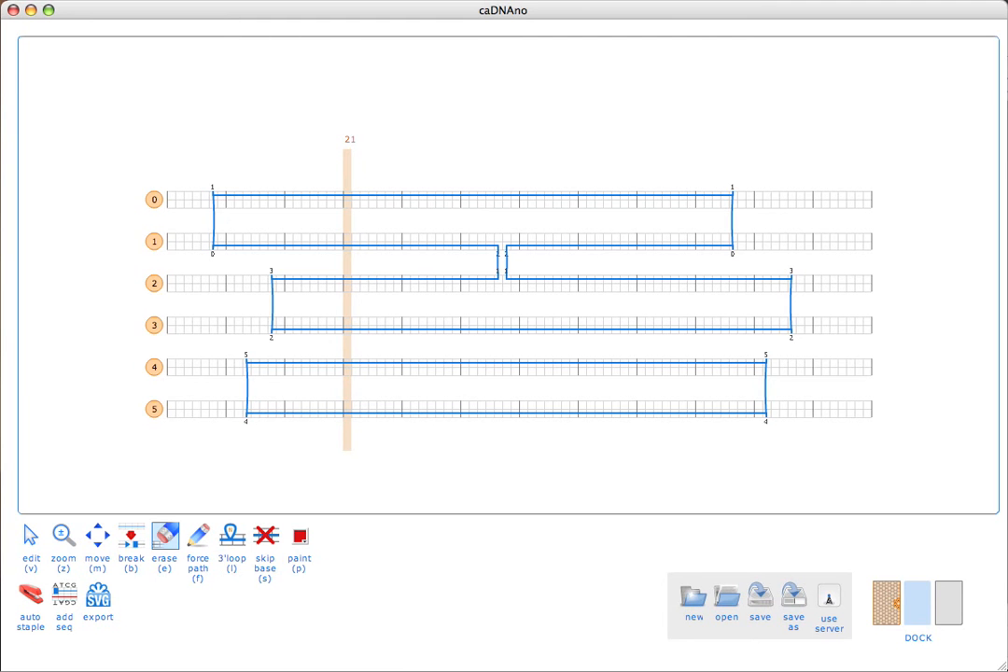
left_click(30, 602)
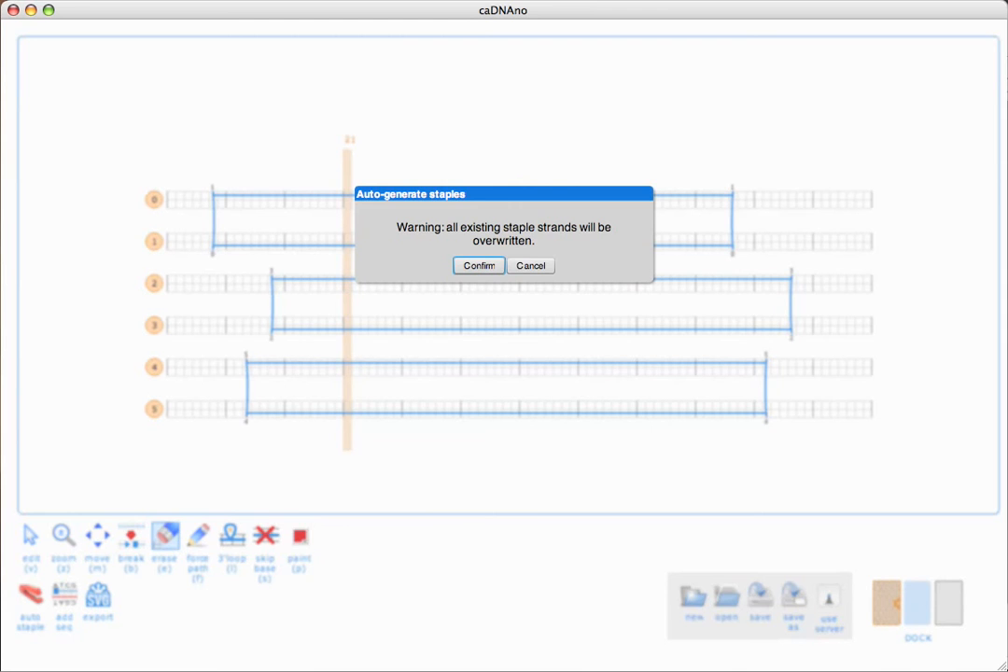
left_click(471, 268)
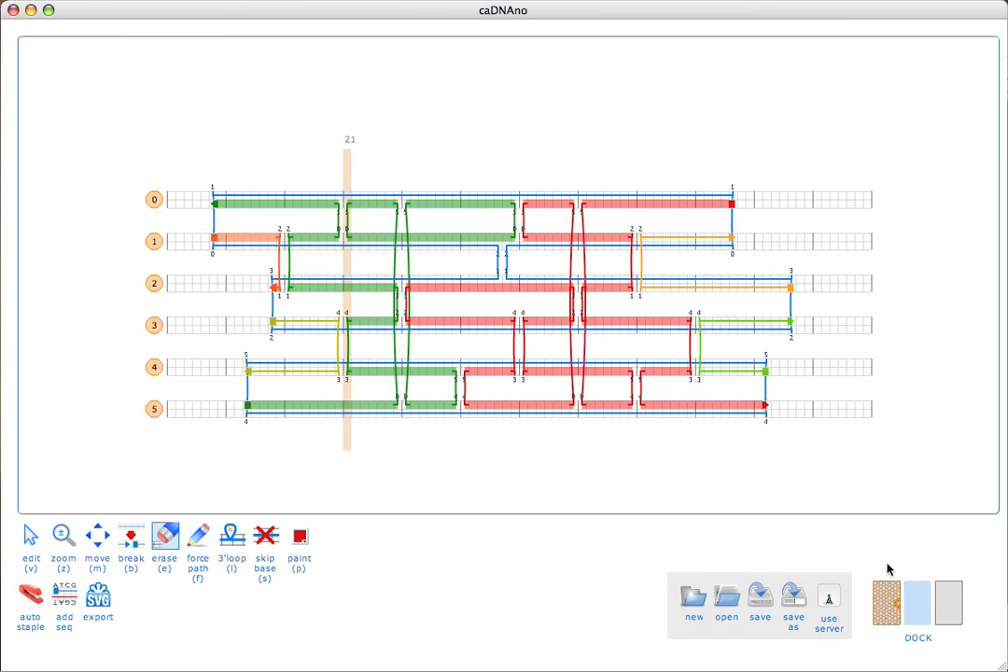
Show the lattice panel and move the slice bar to base 6
left_click(887, 596)
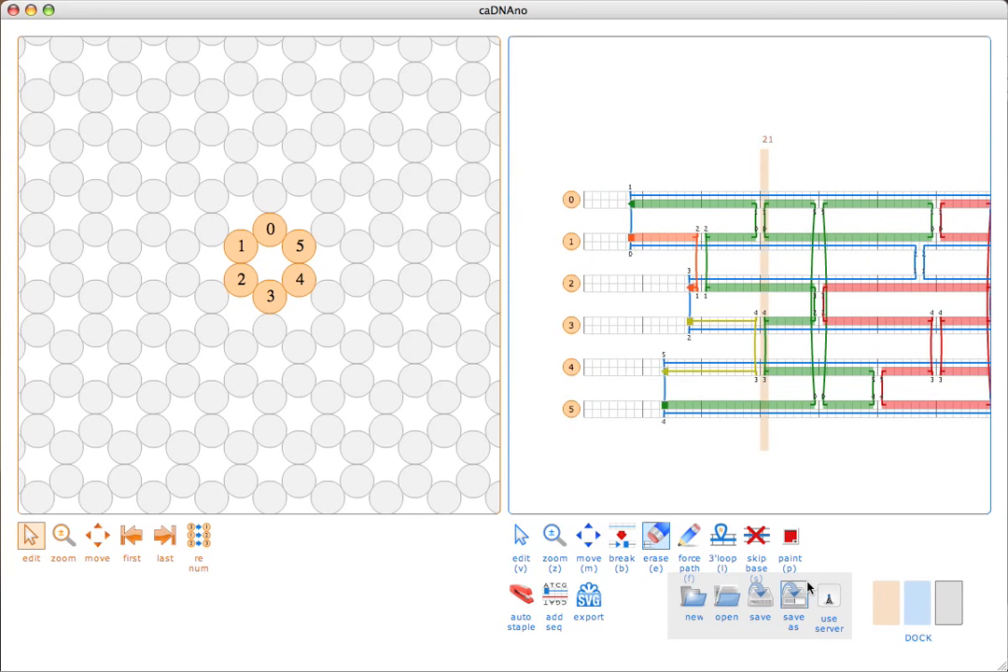
key("v")
left_click_drag(762, 446, 638, 429)
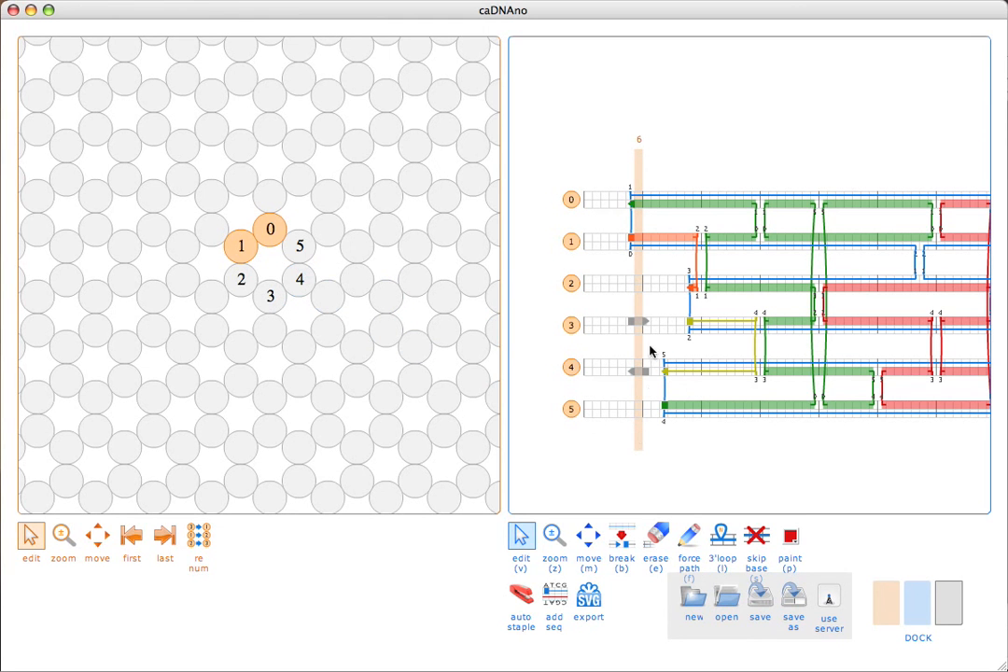
Erase the short grey staple fragments around base 6 on helices 4 and 3, hide the lattice panel and return to the edit tool
key("e")
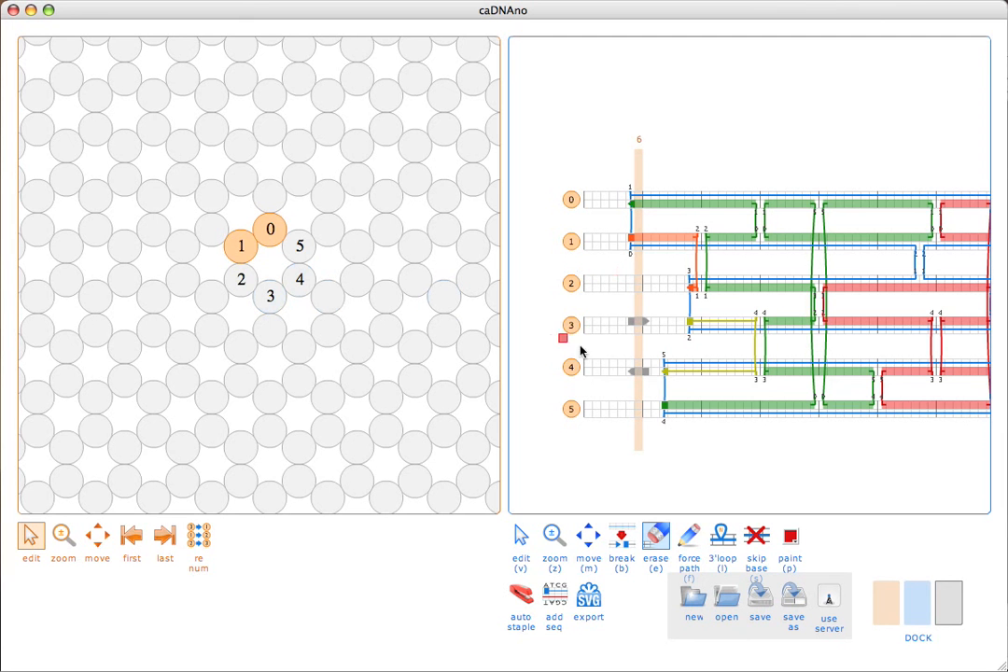
left_click(639, 370)
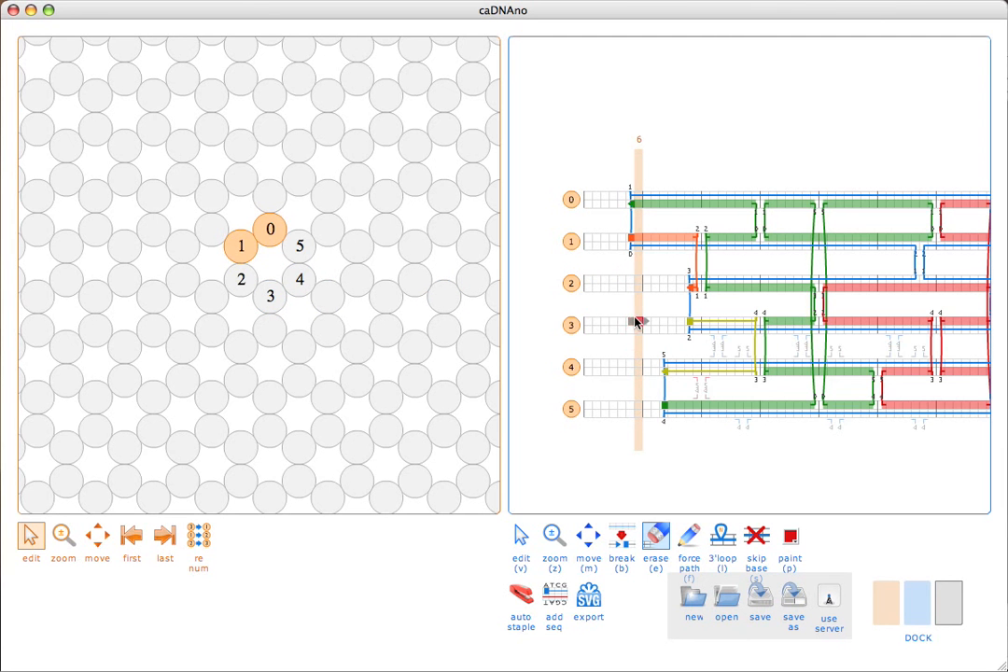
left_click(636, 323)
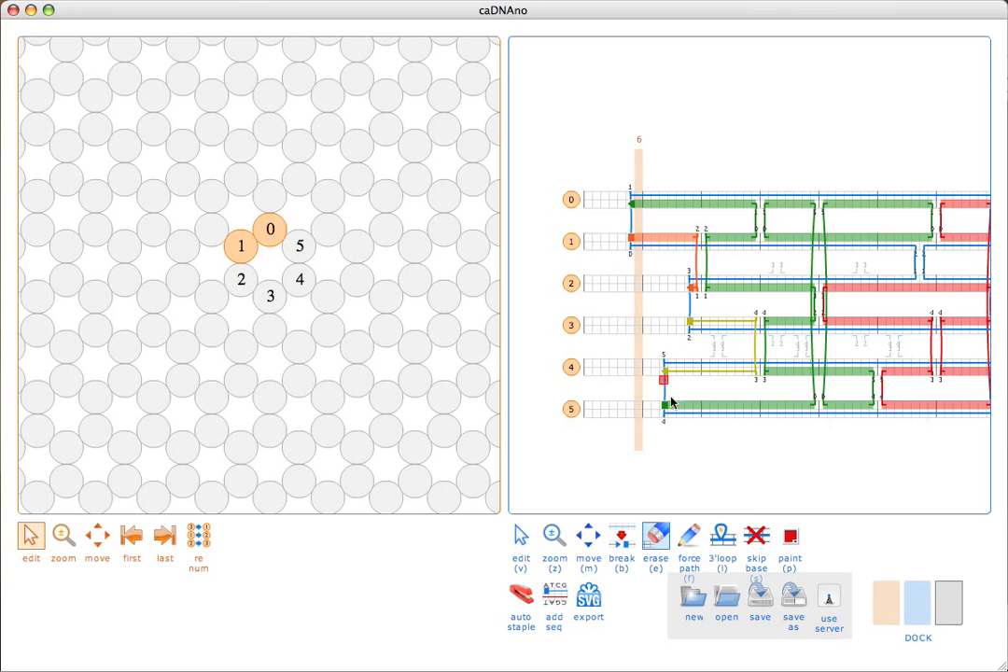
left_click(891, 604)
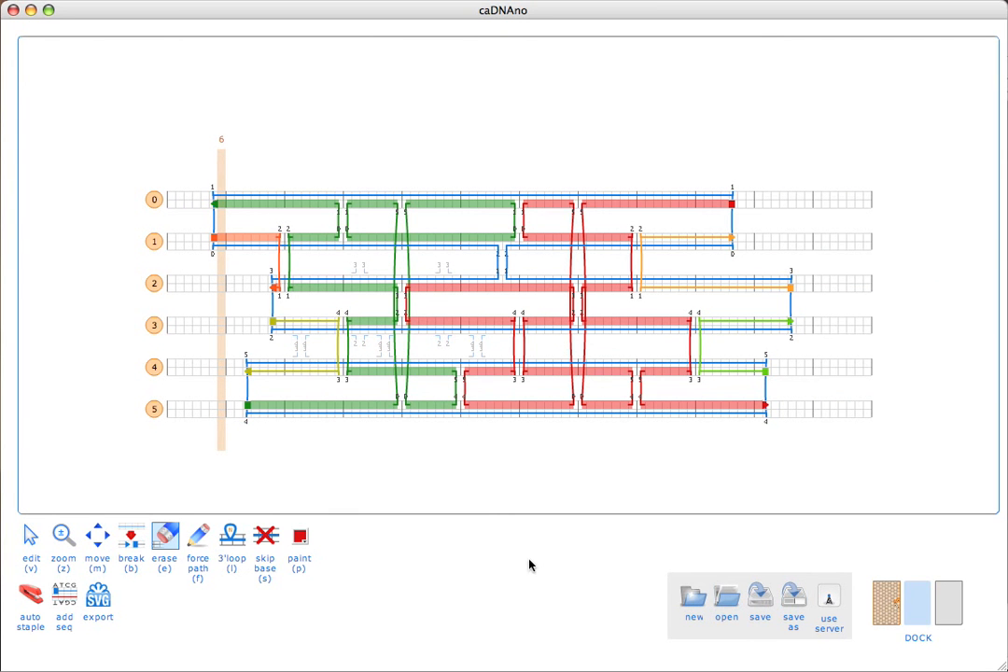
key("v")
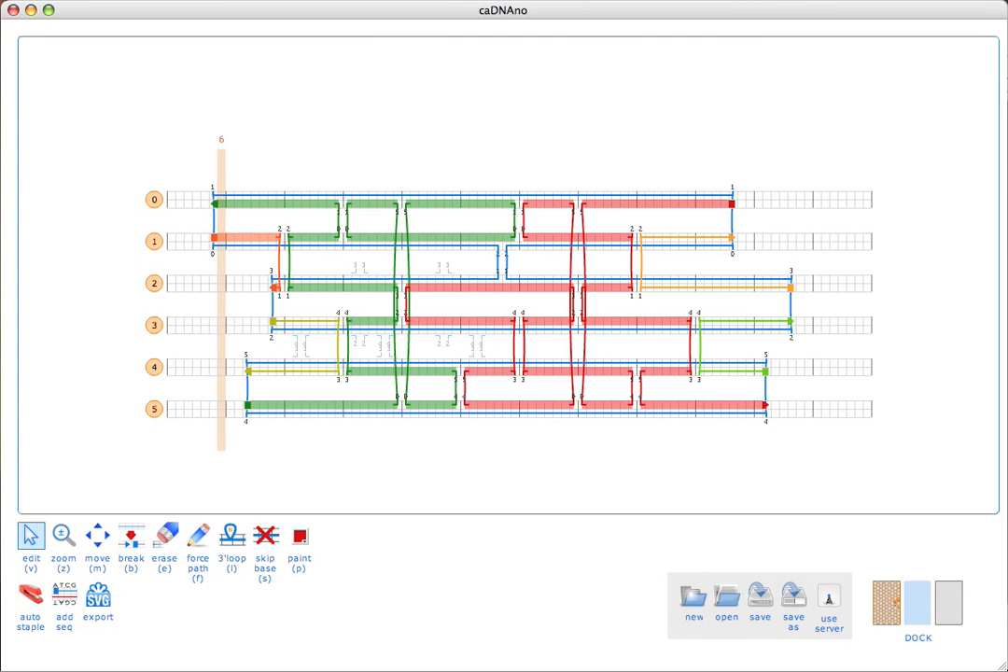
Break the long red staple at bases 48/49 on helices 4 and 1, 34/35 on helix 3, and 62/63 on helix 5
key("b")
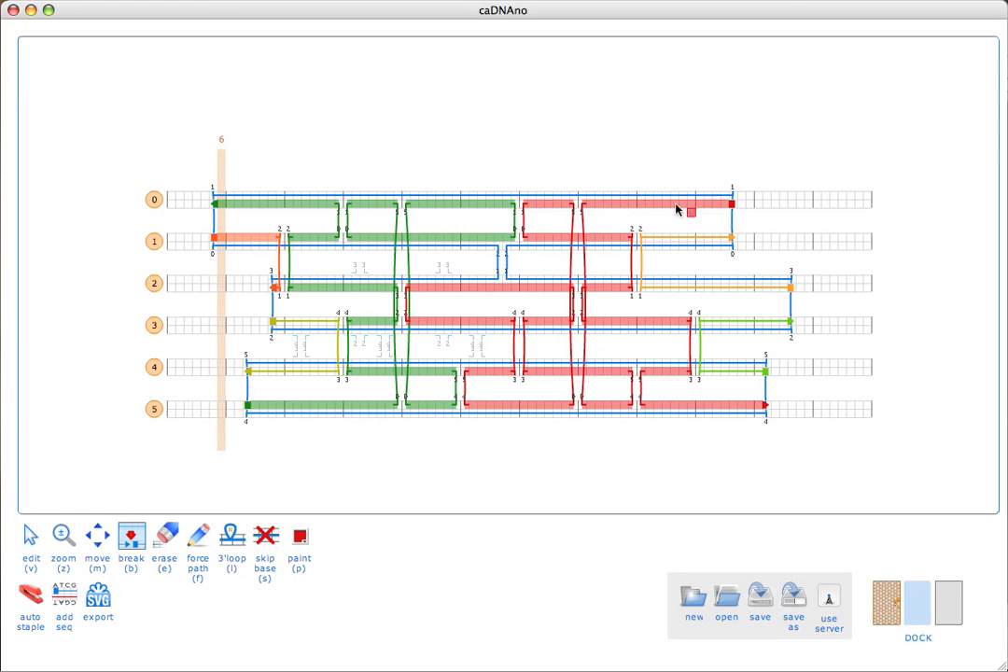
left_click(585, 376)
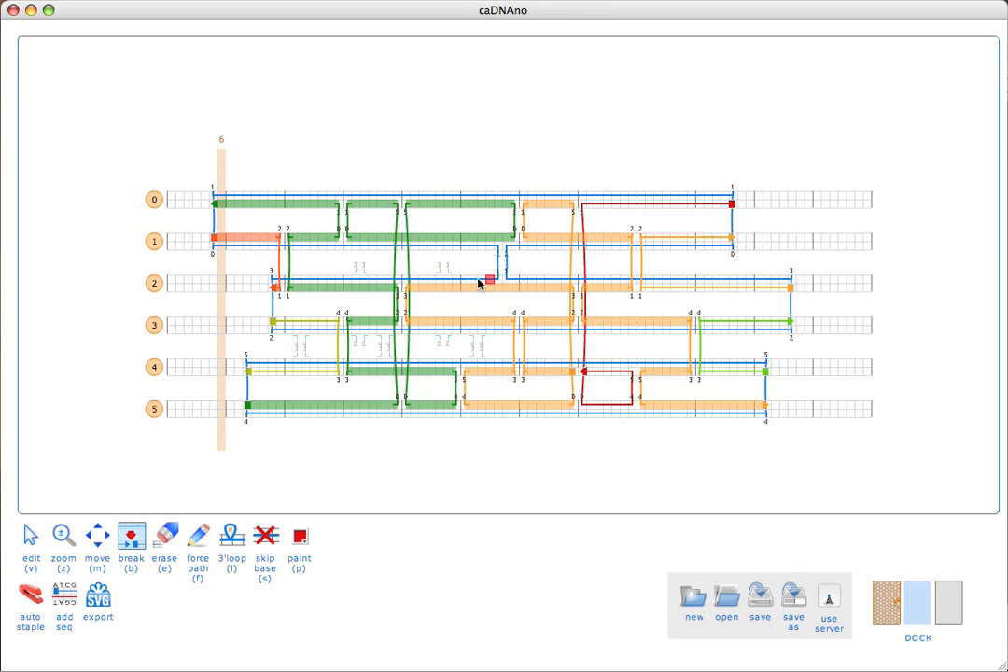
left_click(456, 319)
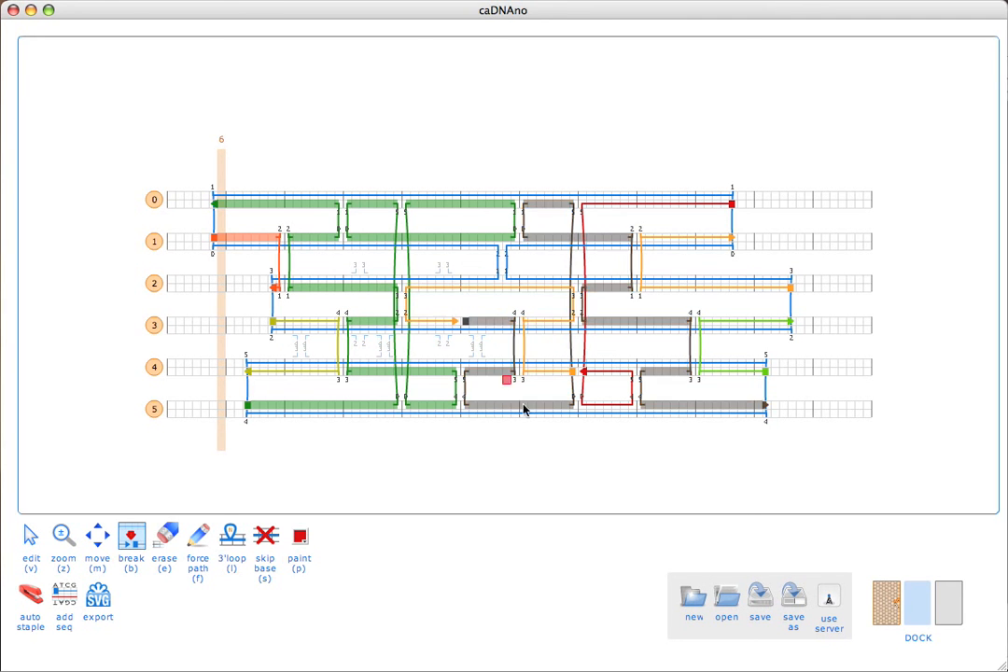
left_click(565, 246)
key("v")
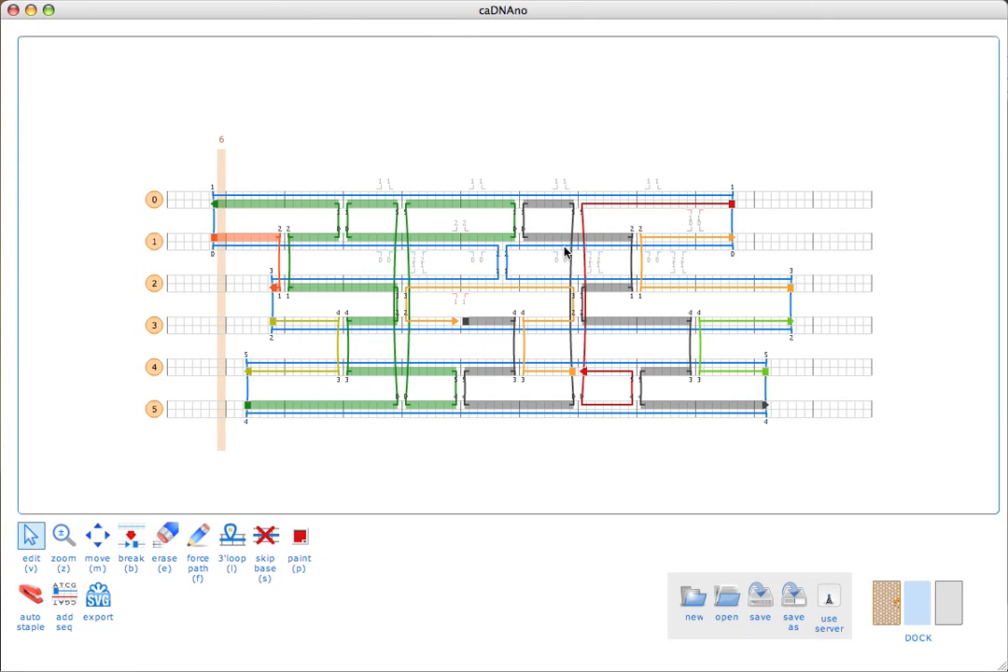
key("b")
left_click(572, 240)
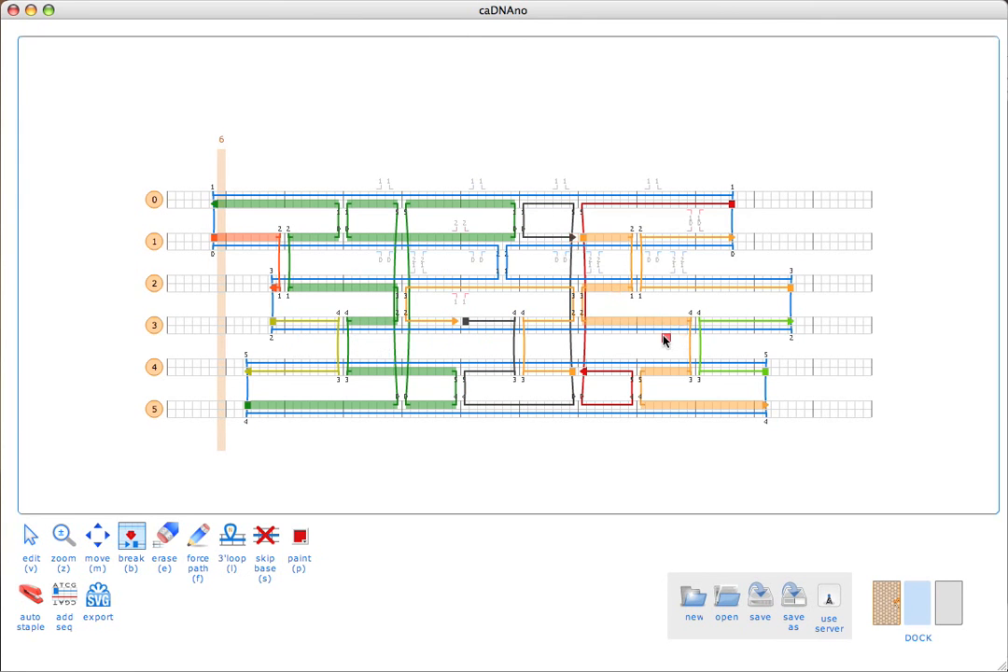
left_click(693, 406)
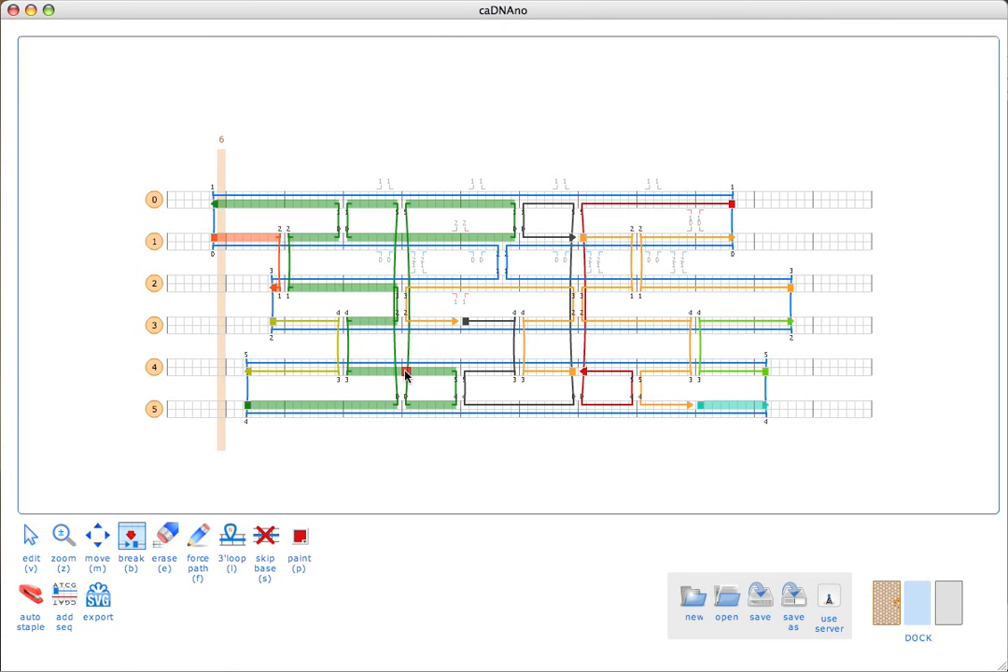
Break the long green staple at bases 27/28 on helices 1 and 4, and at bases 20/21 on helix 2
left_click(398, 237)
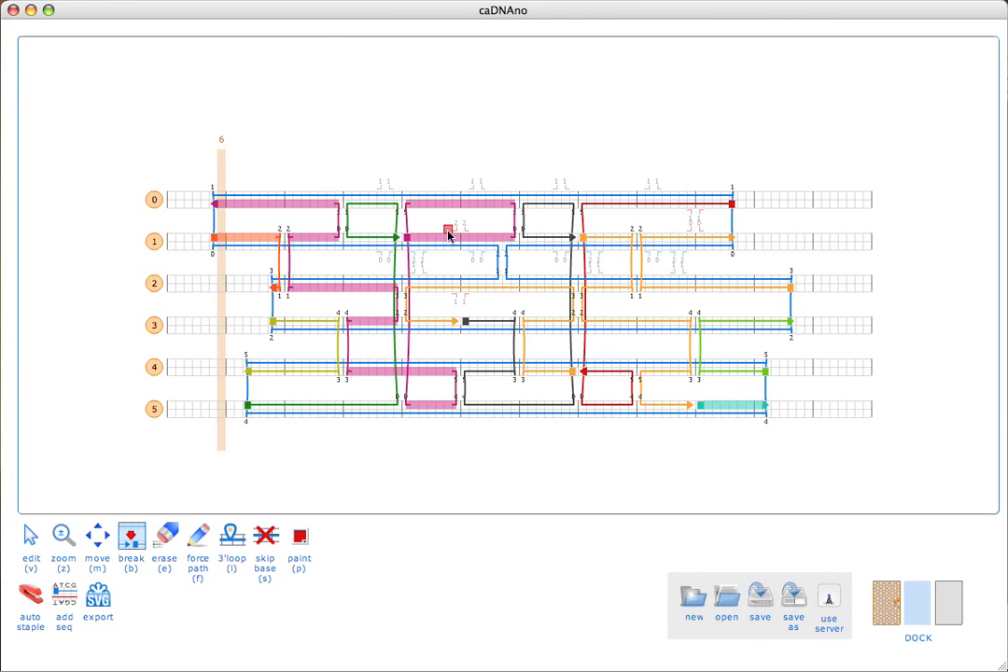
left_click(406, 373)
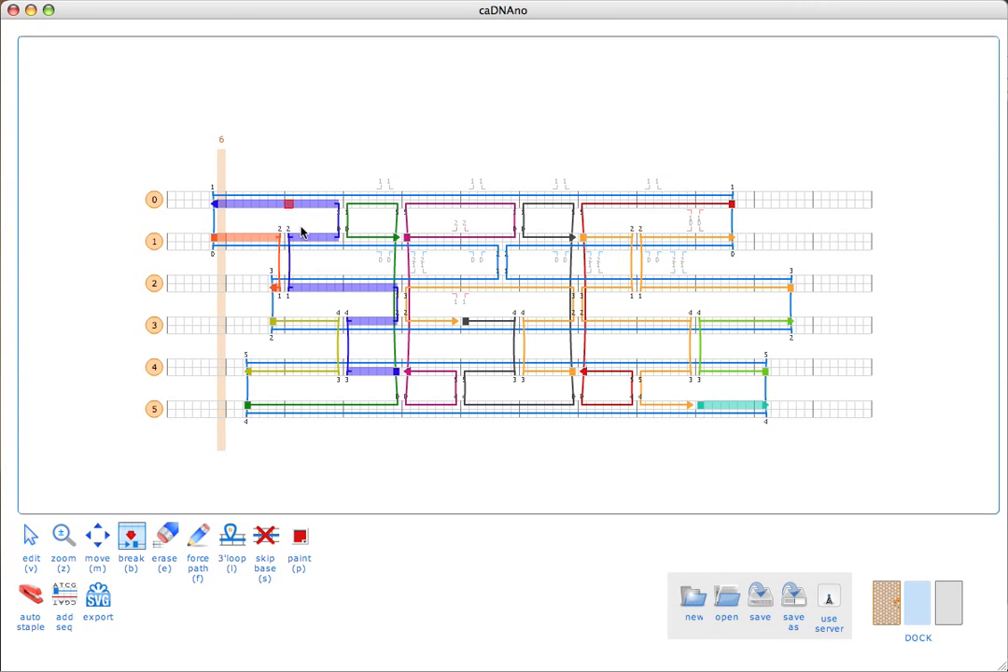
left_click(342, 287)
key("v")
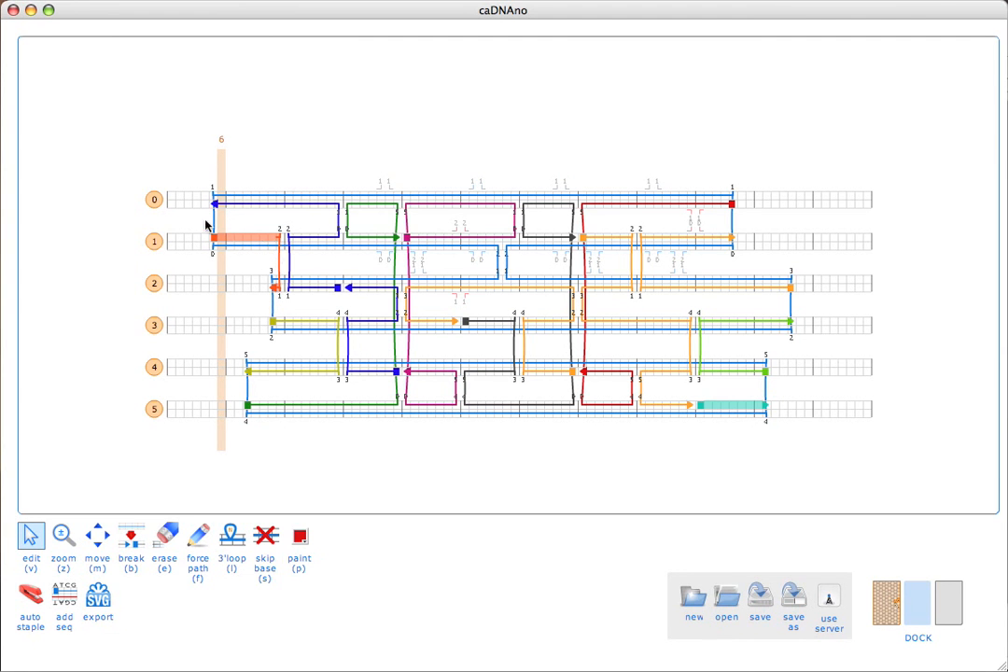
Remove the staple crossovers between helices 1 and 2 at bases 13 and 14, and rejoin the staple fragments along both helices
left_click(281, 231)
left_click(289, 231)
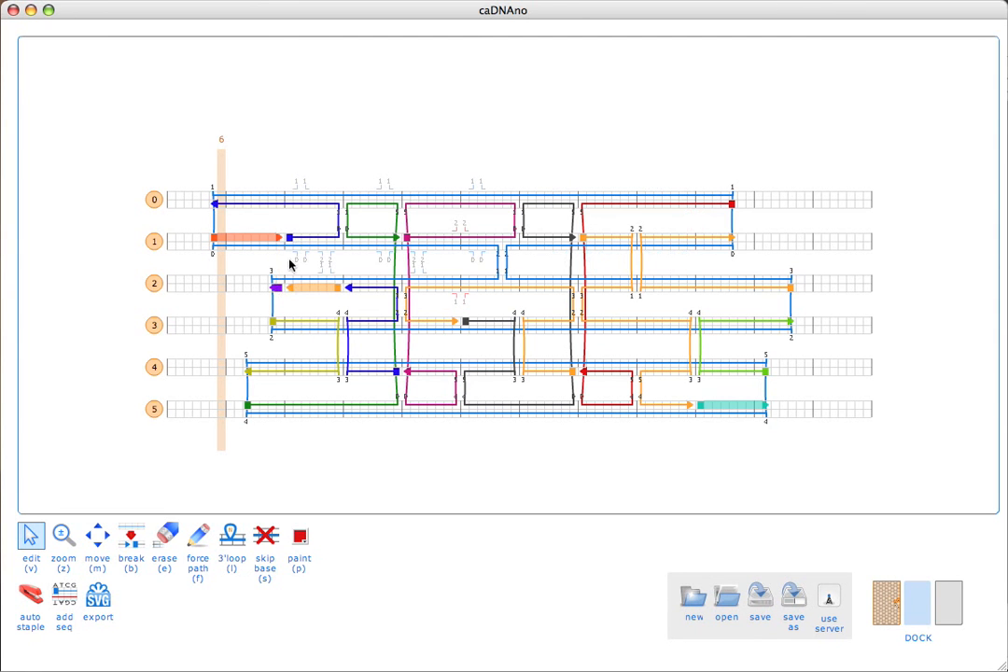
left_click(288, 287, "shift")
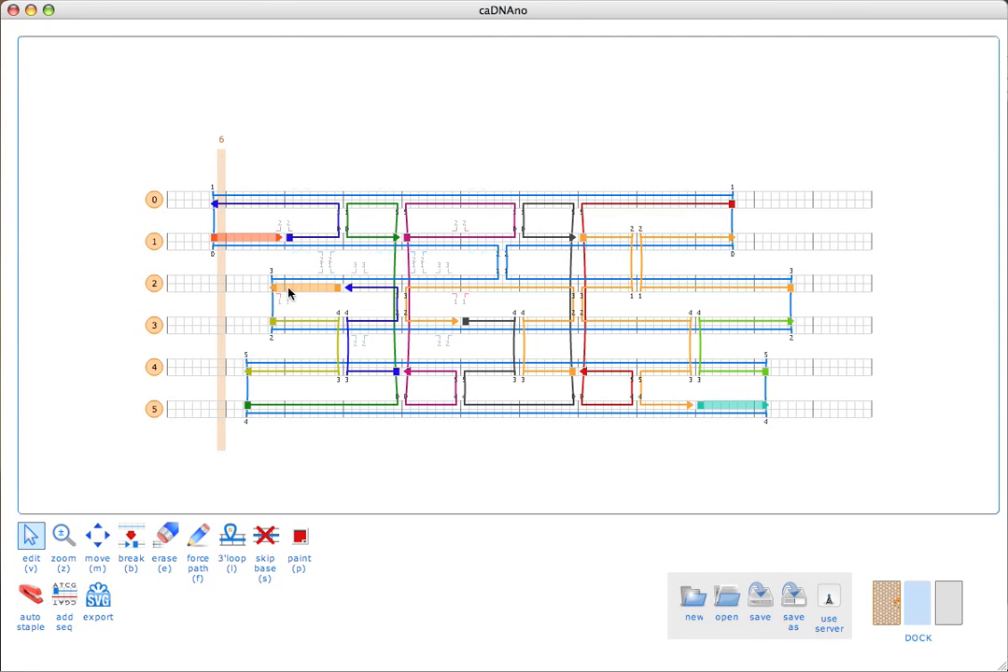
left_click(278, 238, "shift")
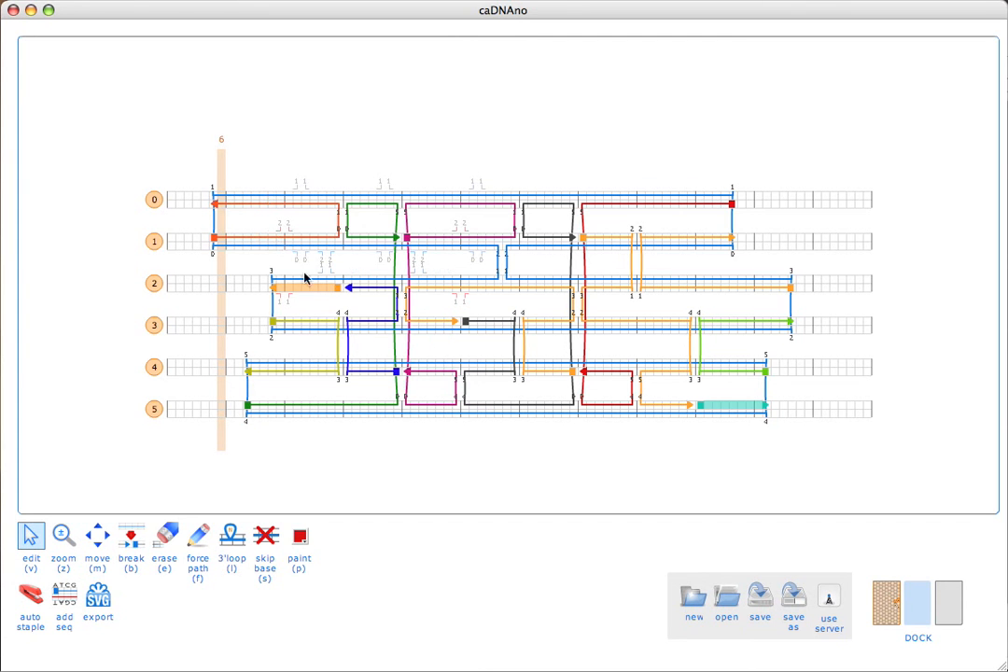
left_click(346, 290, "shift")
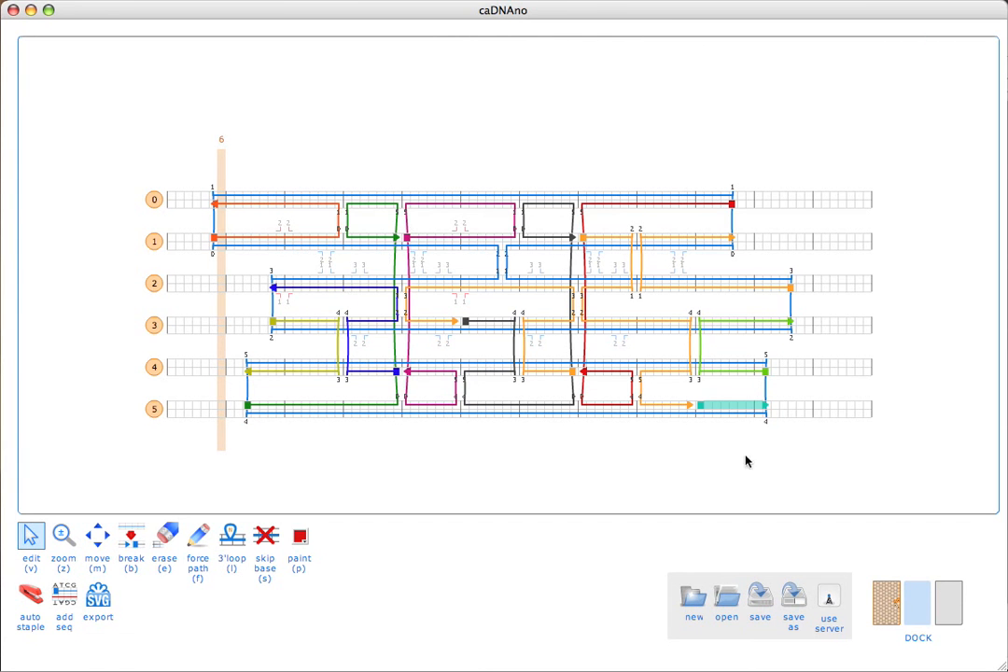
Rejoin the staple on helix 5 at bases 62/63 and break it on helix 3 between bases 55 and 56 instead
left_click(689, 411, "shift")
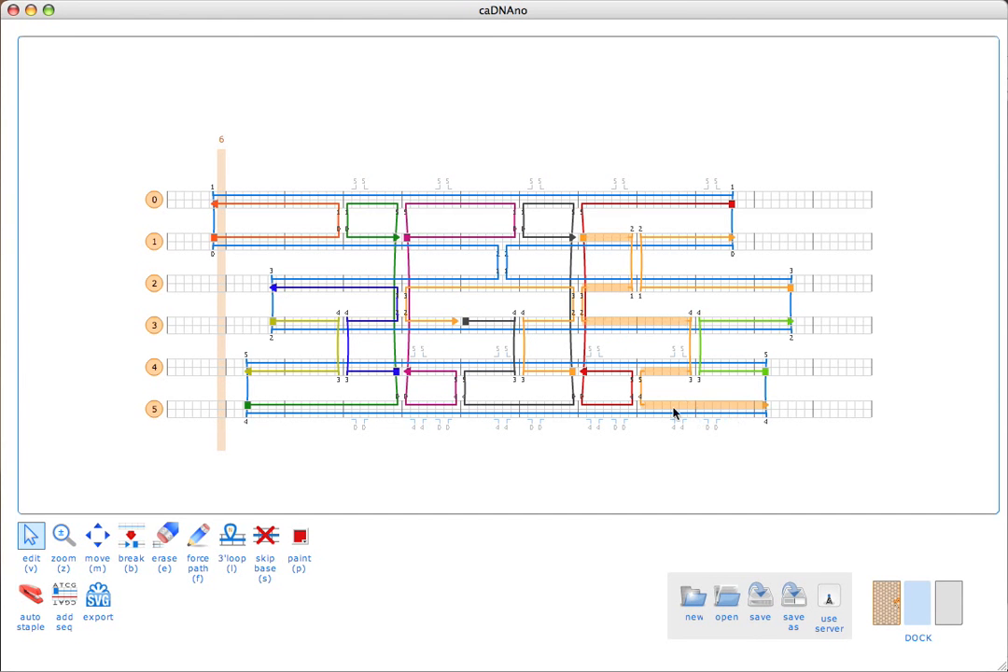
key("b")
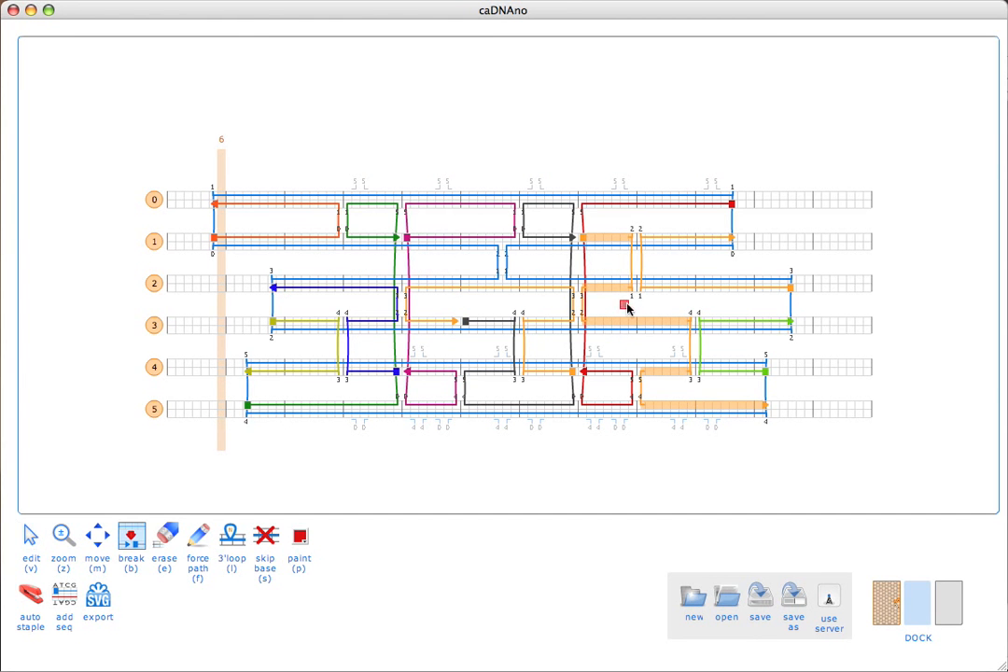
left_click(634, 323)
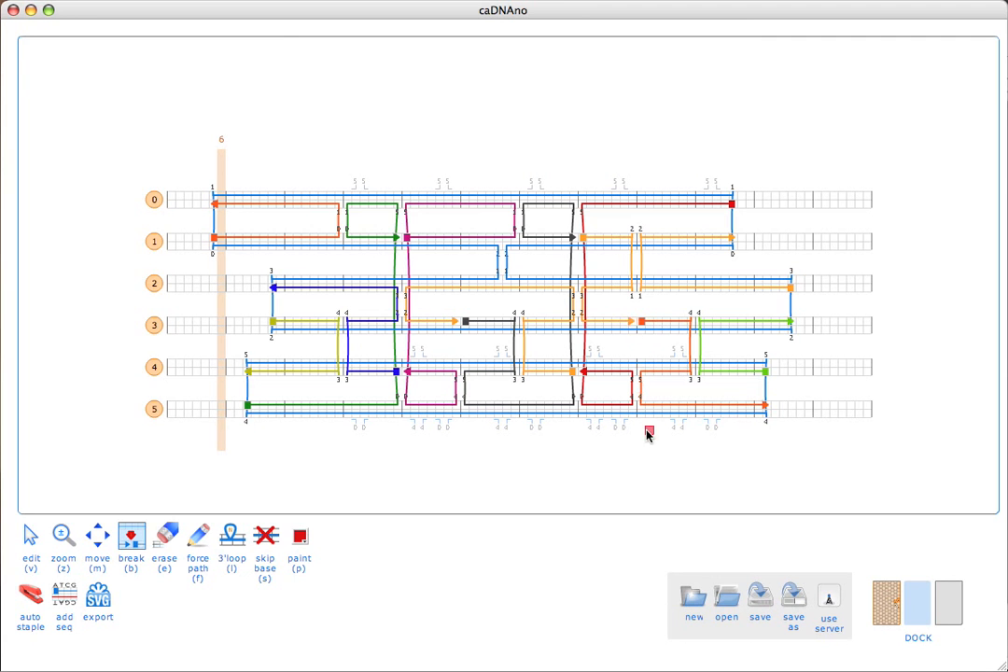
key("v")
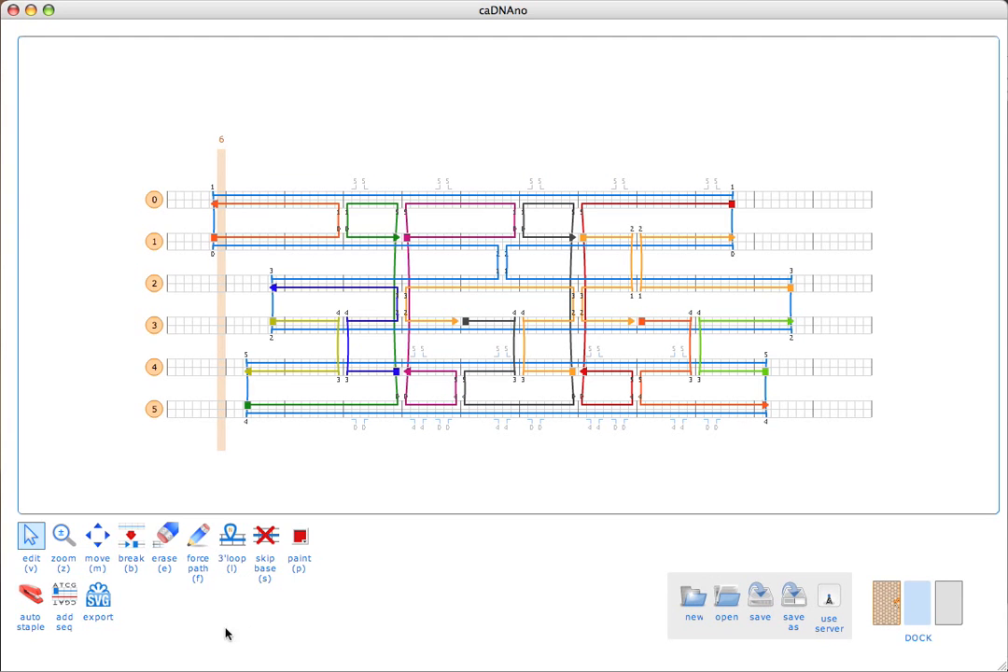
Break the scaffold strand on helix 0 between bases 13 and 14
left_click(67, 594)
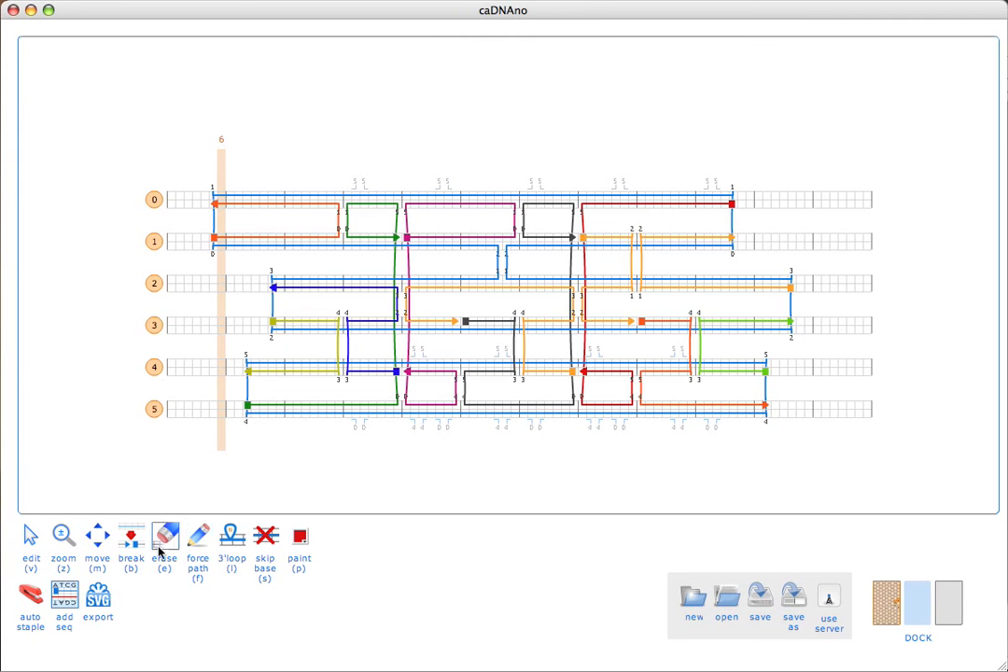
left_click(132, 545)
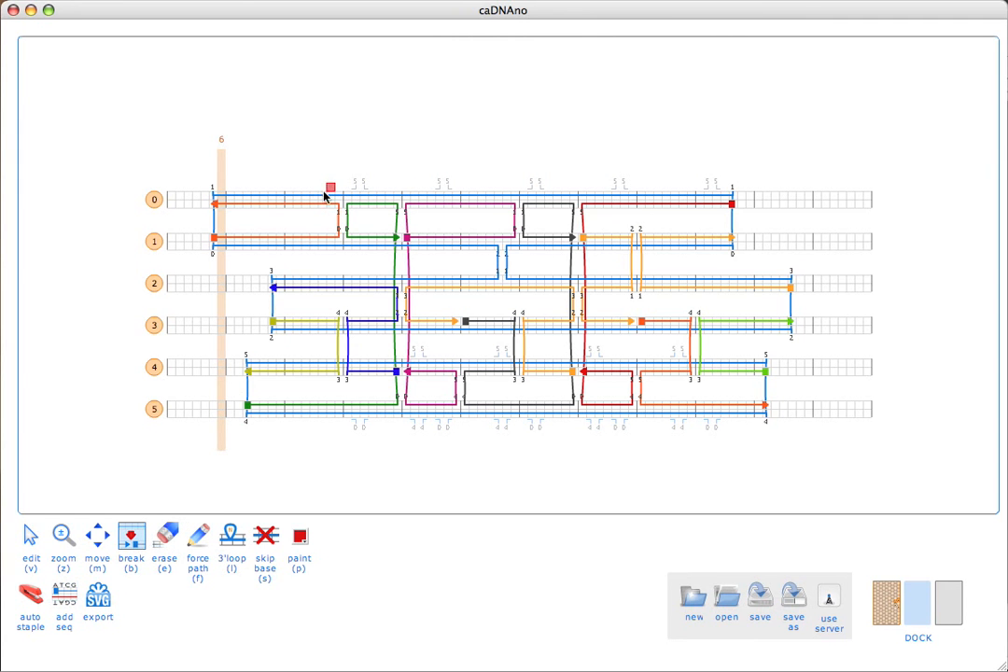
left_click(284, 195)
Apply the M13mp18 sequence to the scaffold starting at 0[14], look through the staple results and close them
key("v")
key("p")
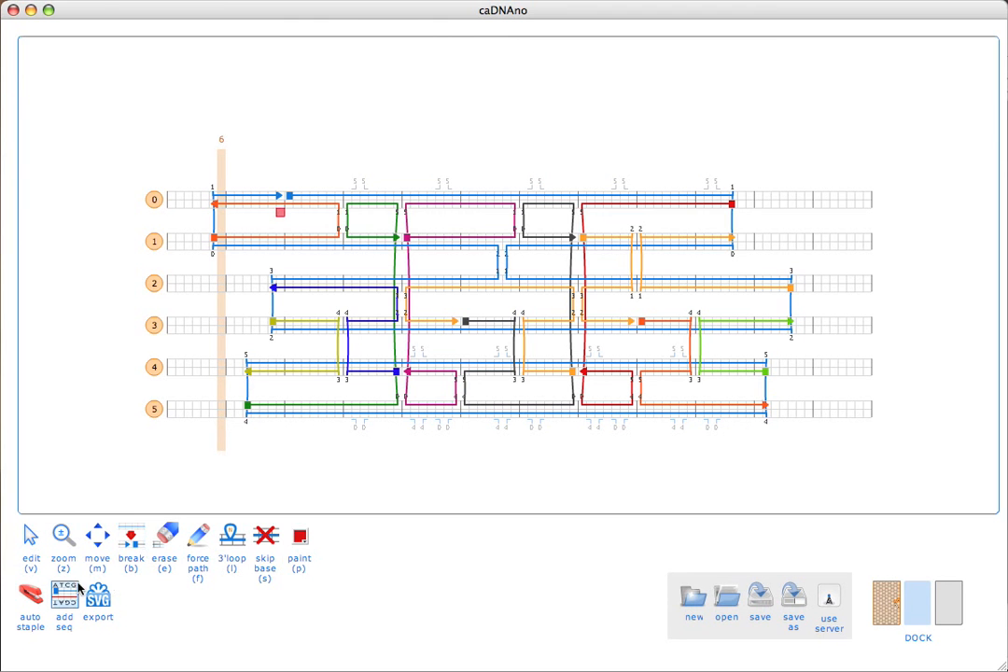
left_click(289, 198)
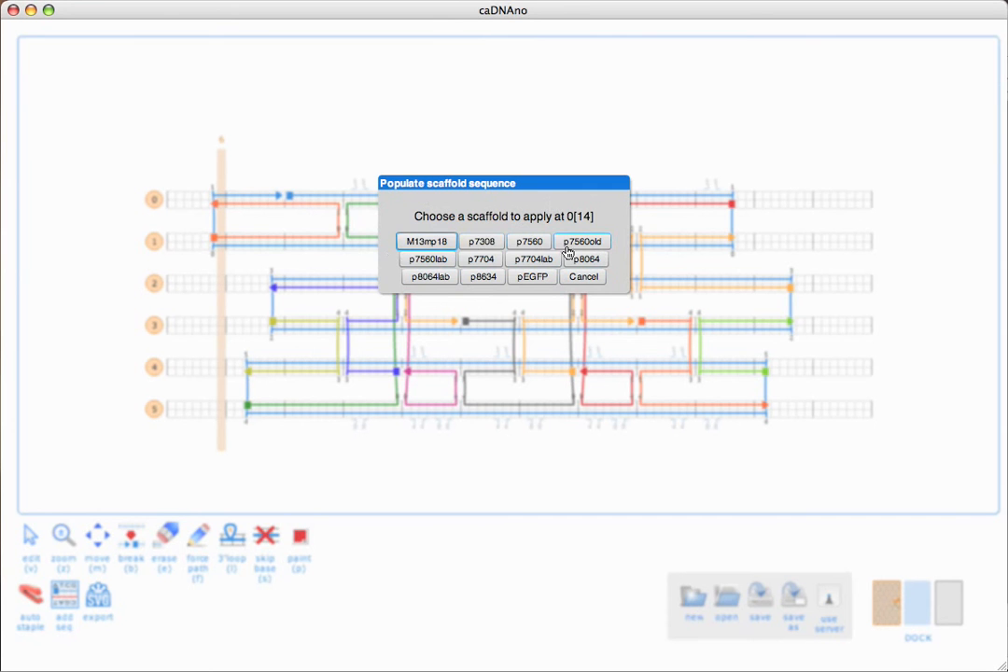
left_click(439, 242)
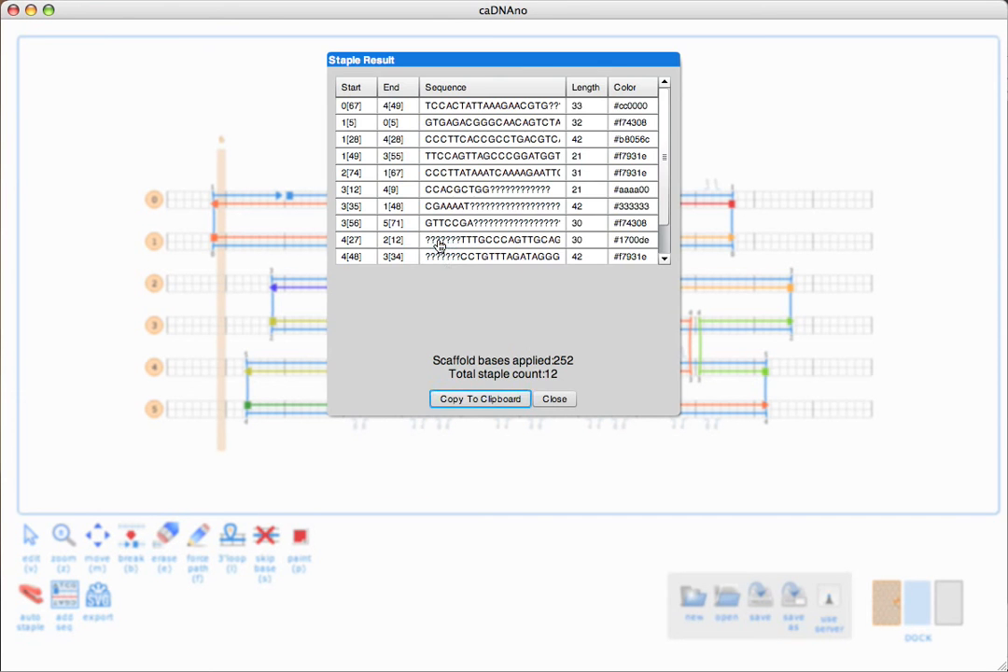
left_click(523, 225)
left_click(553, 400)
Remove the staple crossovers between helices 3 and 4 at bases 41 and 42, and rejoin the strands along each helix
key("v")
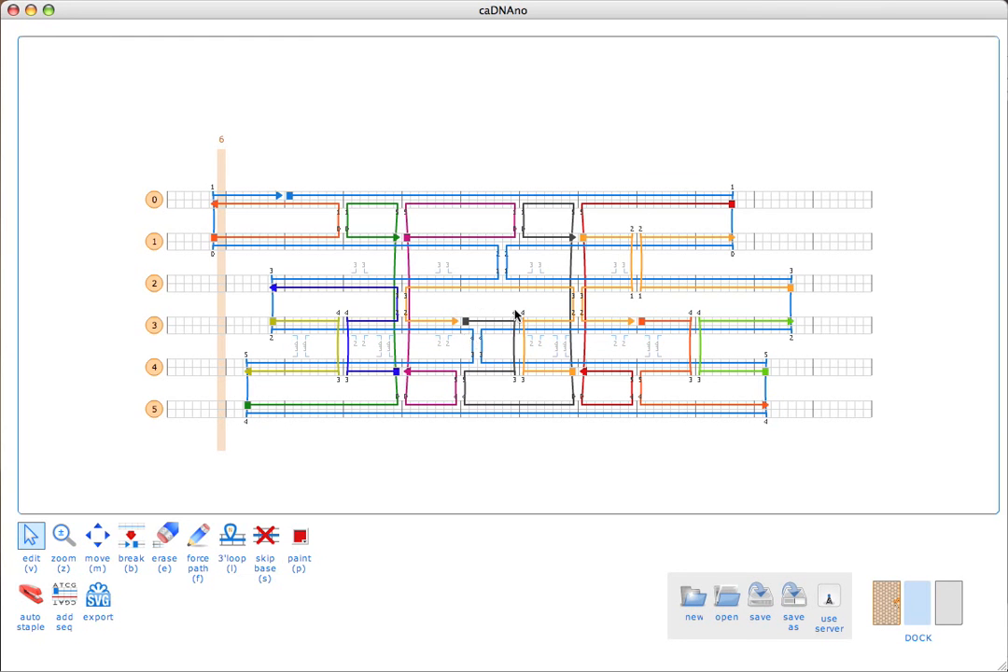
left_click_drag(515, 314, 514, 320)
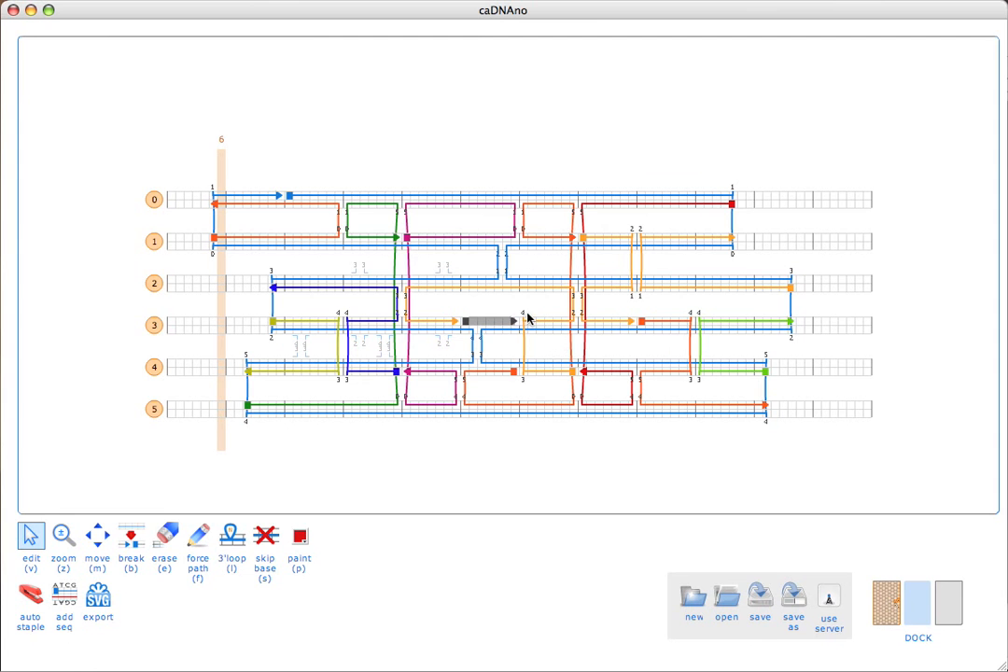
left_click(525, 313)
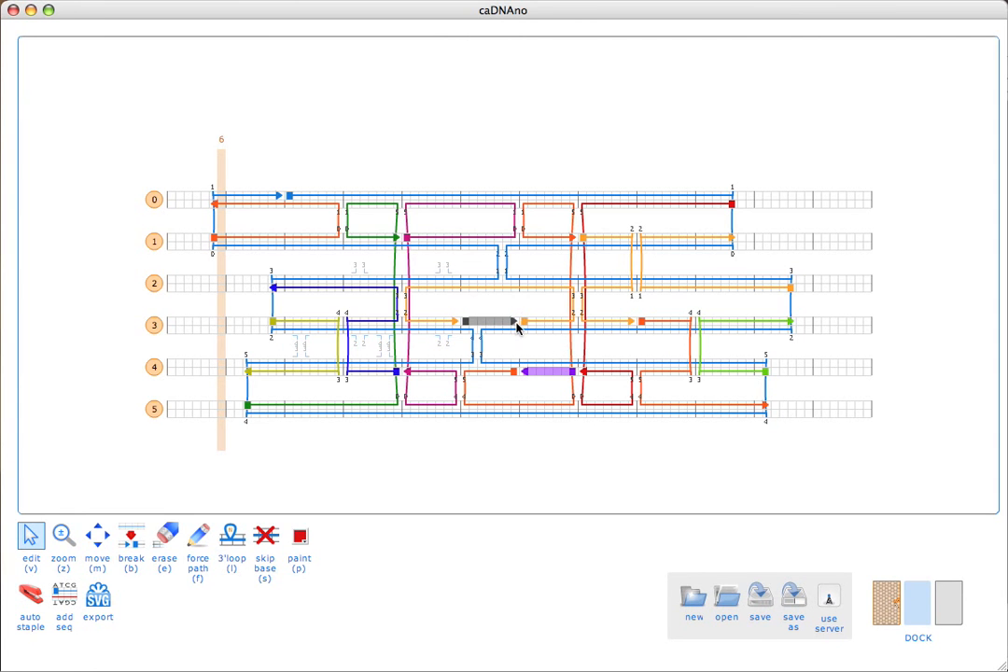
left_click(515, 322, "shift")
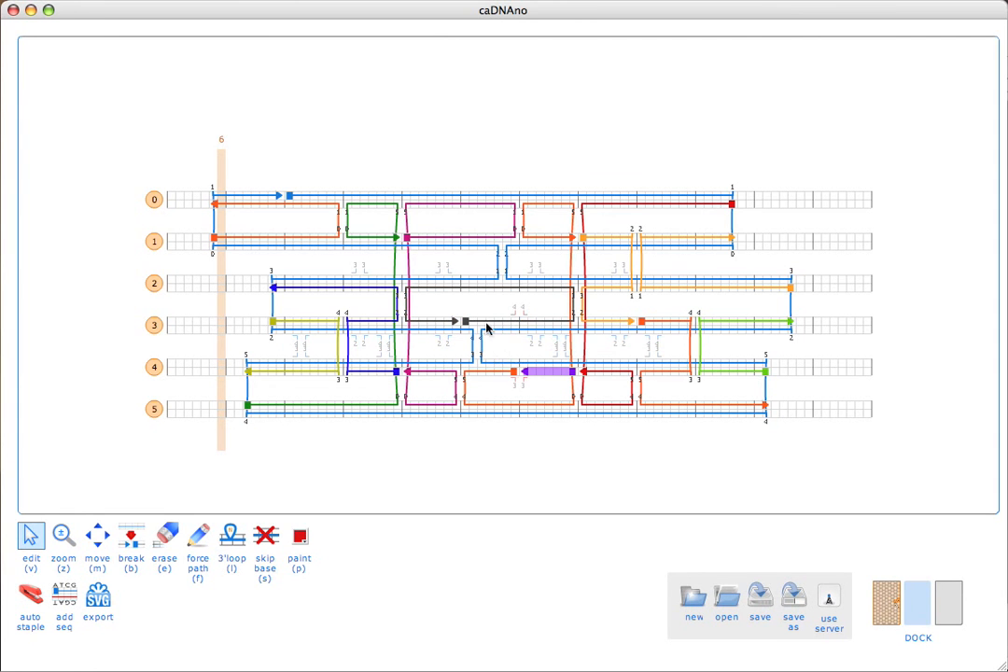
left_click(516, 374)
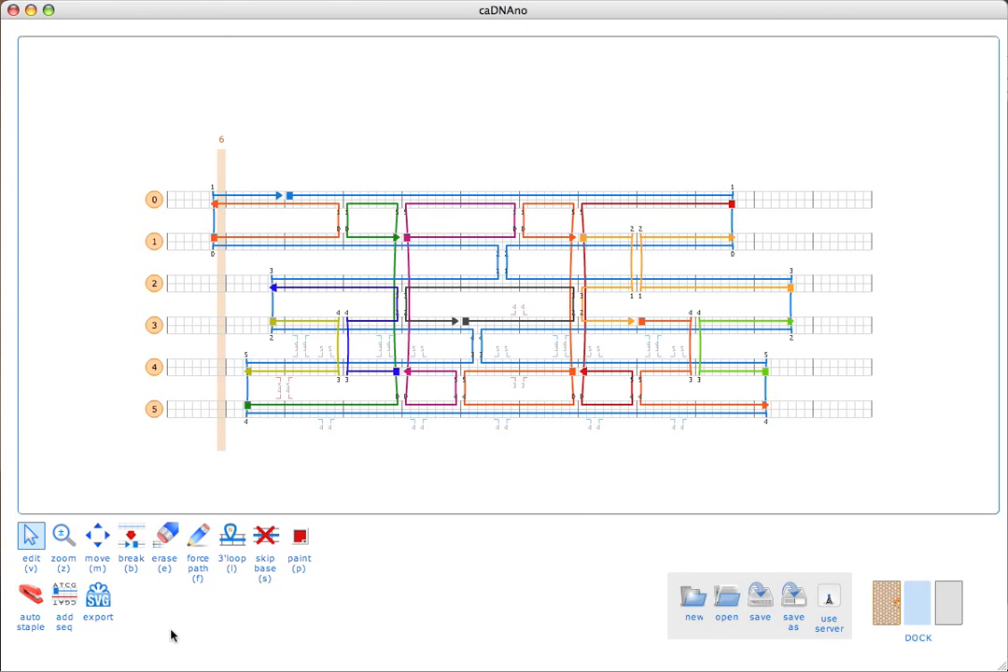
Apply the M13mp18 sequence to the scaffold from 0[14] and copy the resulting staple list to the clipboard
left_click(68, 598)
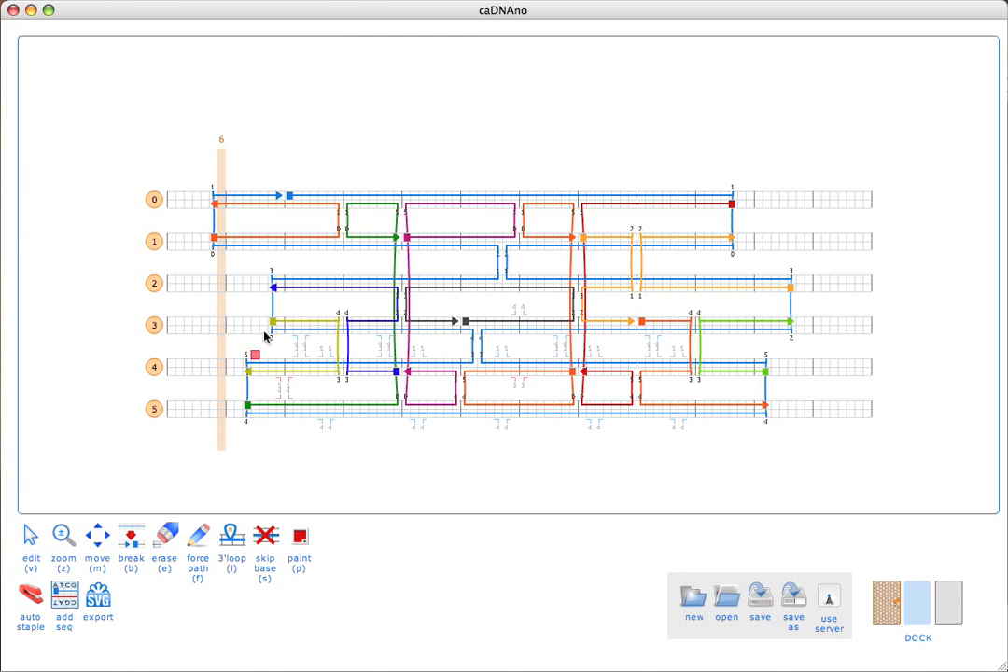
left_click(289, 199)
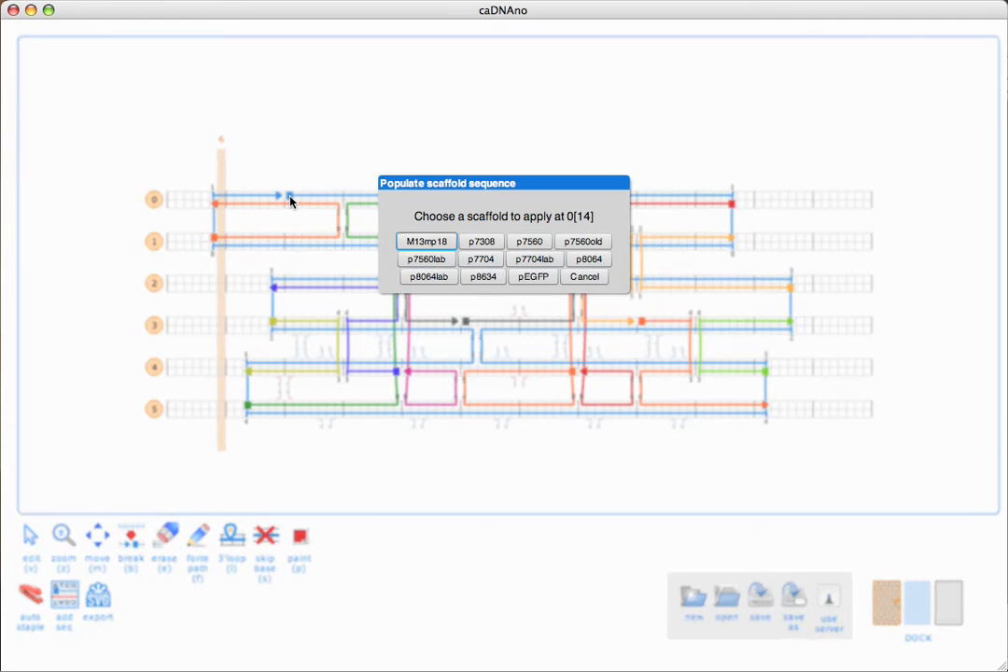
left_click(421, 242)
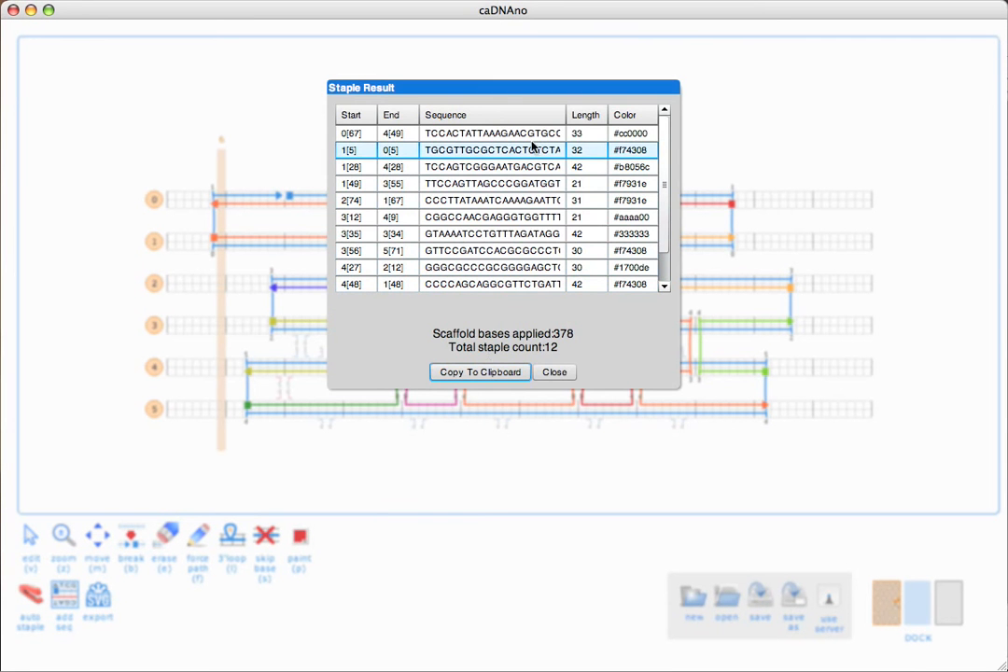
mouse_move(666, 151)
left_mouse_down()
mouse_move(665, 175)
mouse_move(666, 140)
left_mouse_up()
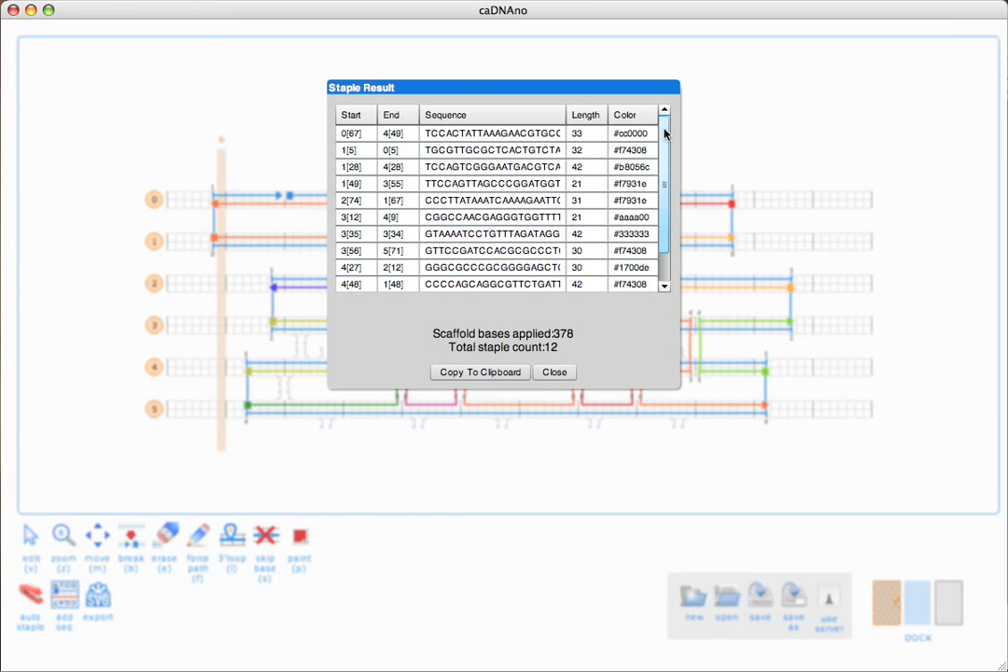
left_click(462, 372)
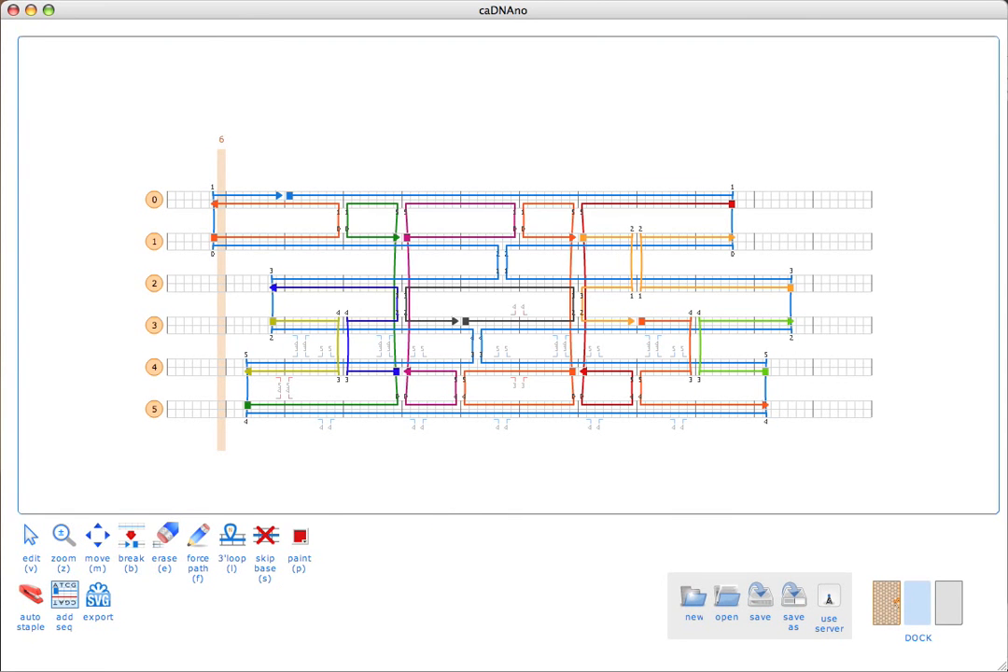
key("p")
Switch to the empty Numbers spreadsheet, paste the copied staple list starting at cell B2, and select the Color header cell
key("super+Tab")
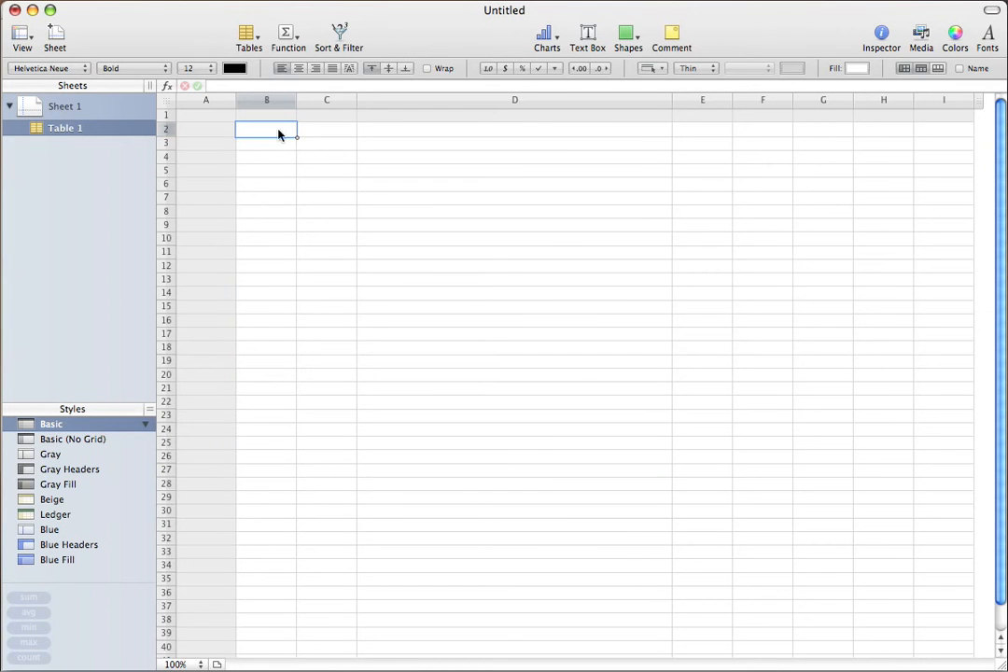
type("Start\tEnd\tSequence\tLength\tColor 0[67]\t4[49]\tTCCACTATTAAAGAACGTGCCGCCTGTGGTTTG\t33\t#cc0000 1[5]\t0[5]\tTGCGTTGCGCTCACTGTCTATCACACATTAAT\t32\t#f74308 1[28]\t4[28]\tTCCAGTCGGGAATGACGTCAAAGGGCGAGCAACAGGCGTATT\t42\t#b8056c 1[49]\t3[55]\tTTCCAGTTAGCCCGGATGGTG\t21\t#f7931e 2[74]\t1[67]\tCCCTTATAAATCAAAAGAATTGGAACAAGAG\t31\t#f7931e 3[12]\t4[9]\tCGGCCAACGAGGGTGGTTTTT\t21\t#aaaa00 3[35]\t3[34]\tGTAAAATCCTGTTTAGATAGGGTACCTGTCGTGCCAGAGGCG\t42\t#333333 3[56]\t5[71]\tGTTCCGATCCACGCGCCCTGAGAGAGTTGC\t30\t#f74308 4[27]\t2[12]\tGGGCGCCCGCGGGGAGCTGCATTAATGAAT\t30\t#1700de 4[48]\t1[48]\tCCCCAGCAGGCGTTCTGATTGCCCTTCAGACTCCAAGTGTTG\t42\t#f74308 4[71]\t3[74]\tAGCAAGCGGAATCGGCAAAAT\t21\t#57bb00 5[9]\t1[27]\tCTTTTCACCAGTGAGACGGAAAACCGCCCGCTT\t33\t#007200")
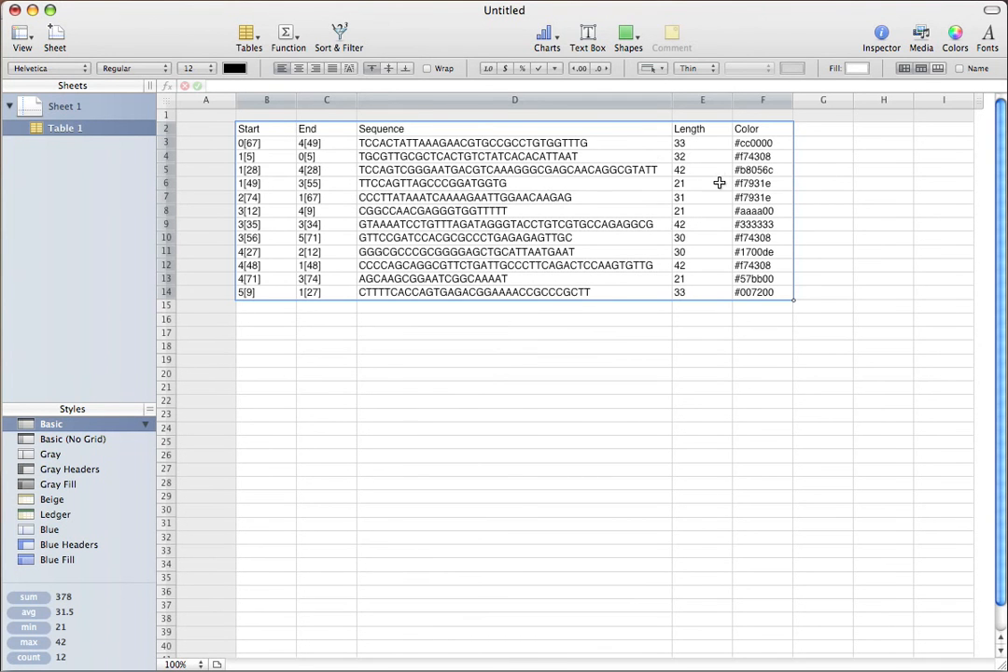
left_click(756, 129)
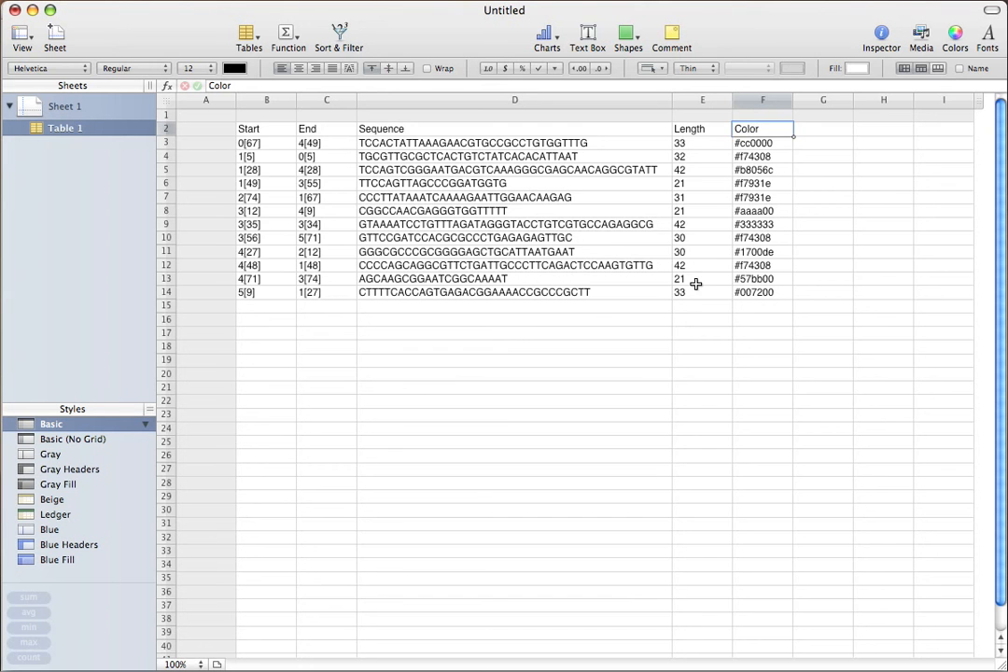
Switch back to caDNAno and paint all the staple strands red (#cc0000)
key("super+Tab")
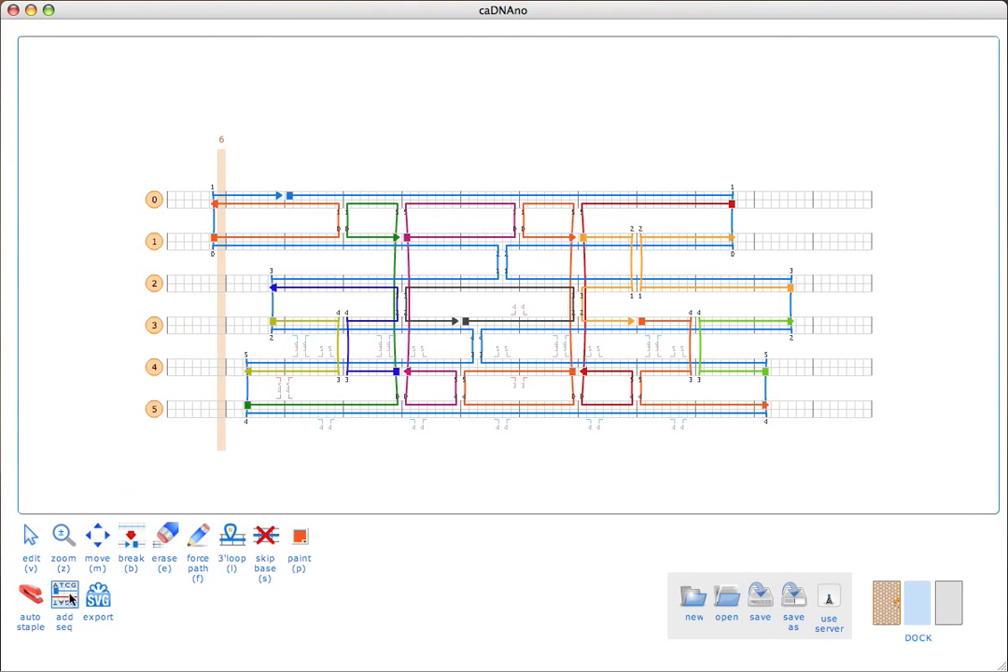
left_click(198, 536)
left_click(298, 539)
left_click(298, 538)
left_click(321, 561)
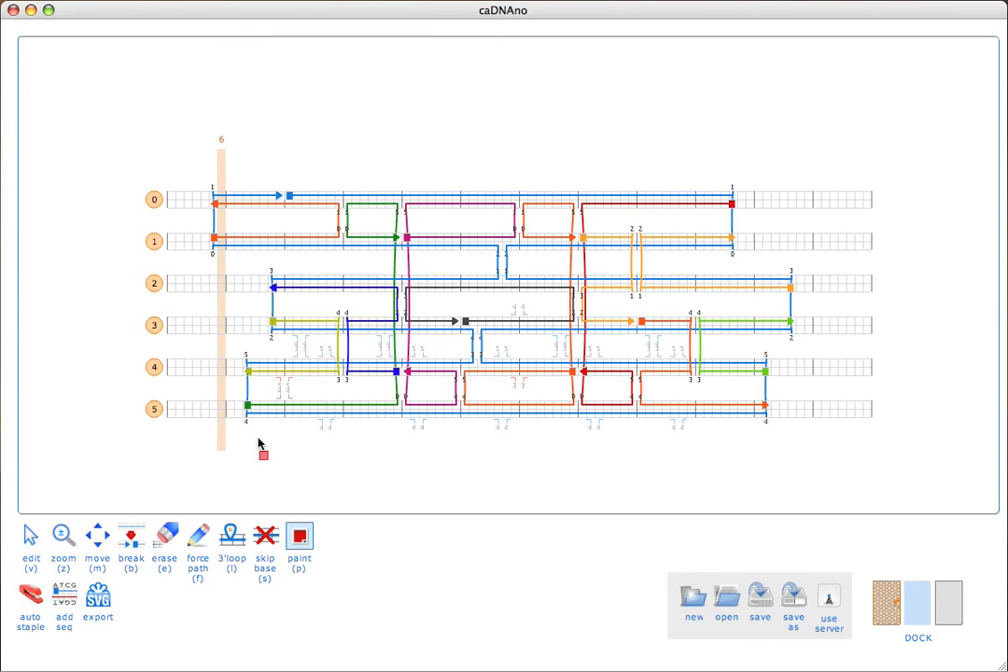
left_click(320, 205)
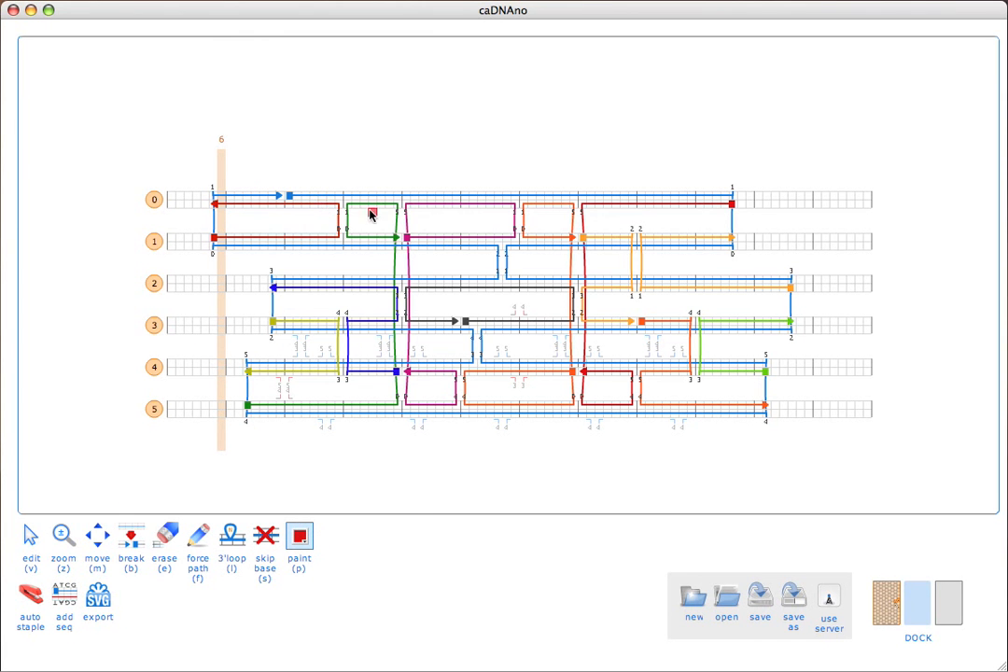
left_click(370, 212)
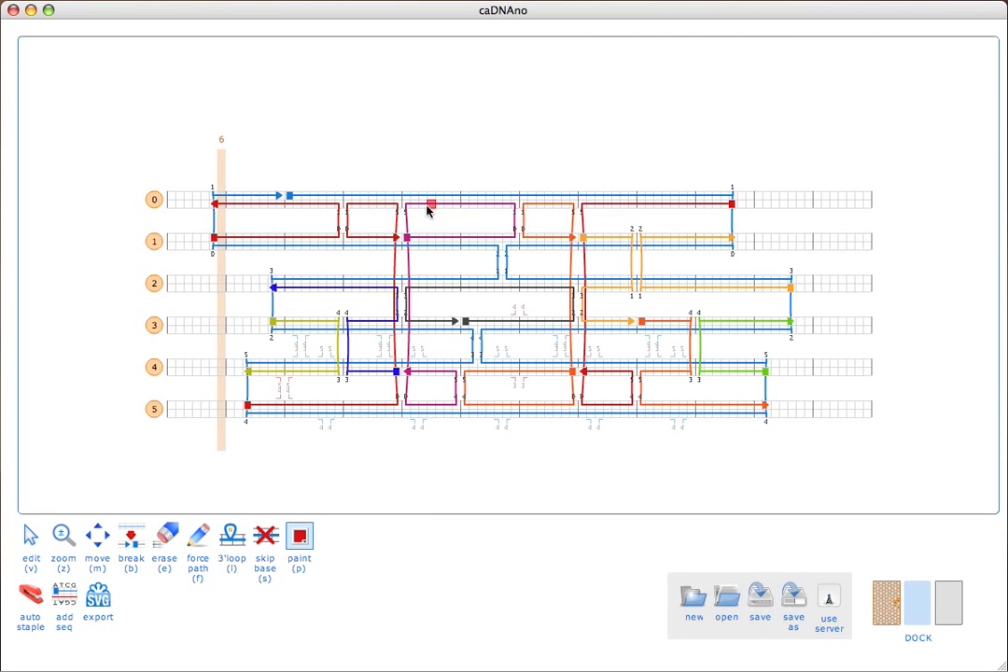
left_click(532, 209)
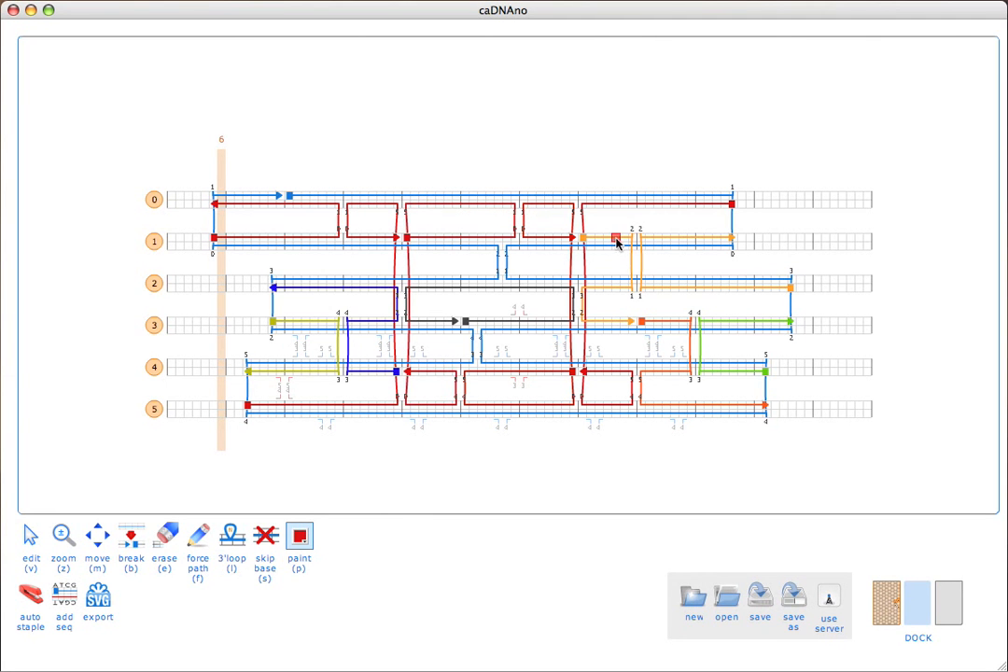
left_click(685, 245)
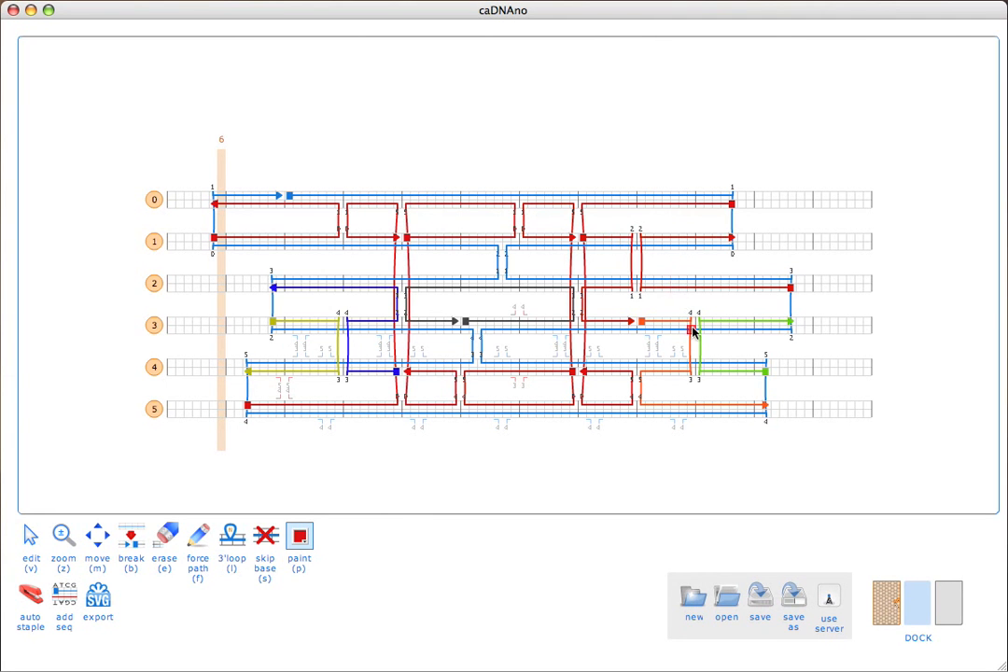
left_click(693, 330)
left_click(716, 322)
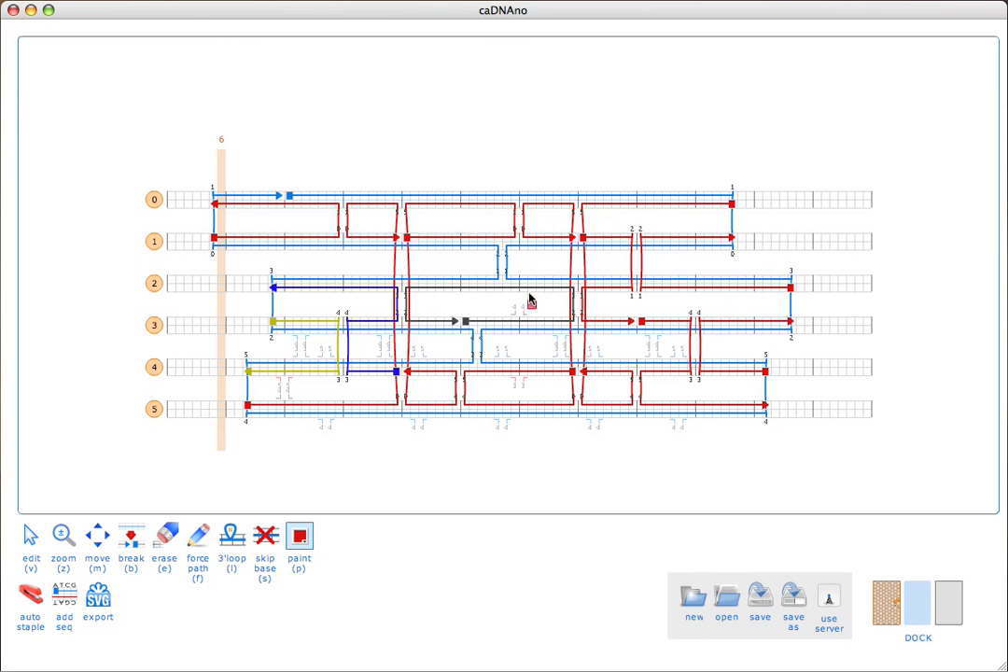
left_click(410, 299)
left_click(364, 289)
left_click(322, 322)
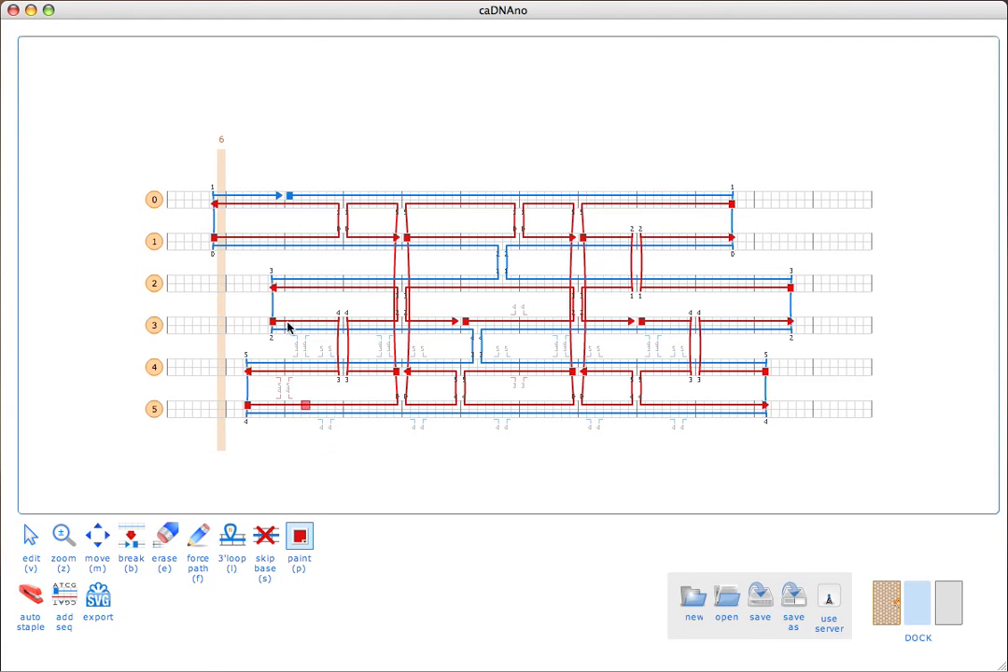
Paint the four staples at the low-numbered base end of the bundle dark green (#007200)
left_click(298, 540)
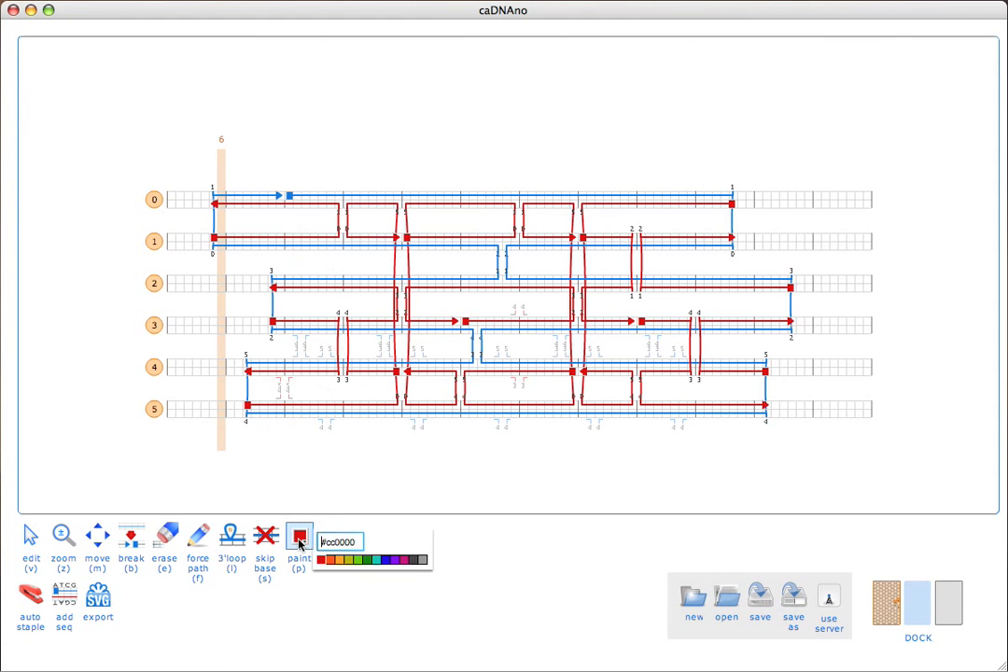
left_click(340, 559)
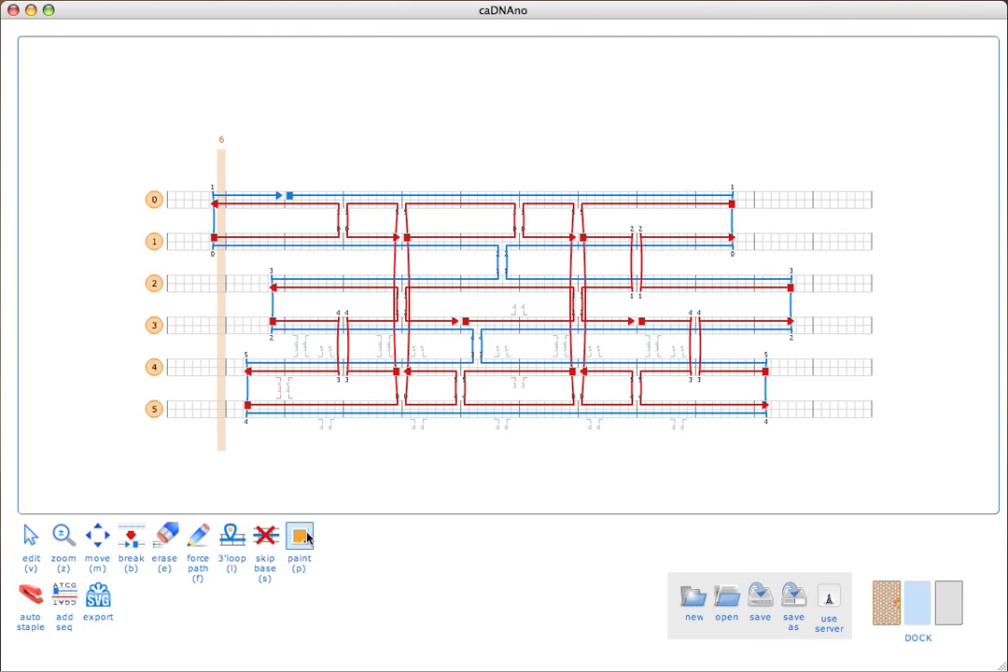
left_click(306, 538)
left_click(362, 559)
left_click(271, 207)
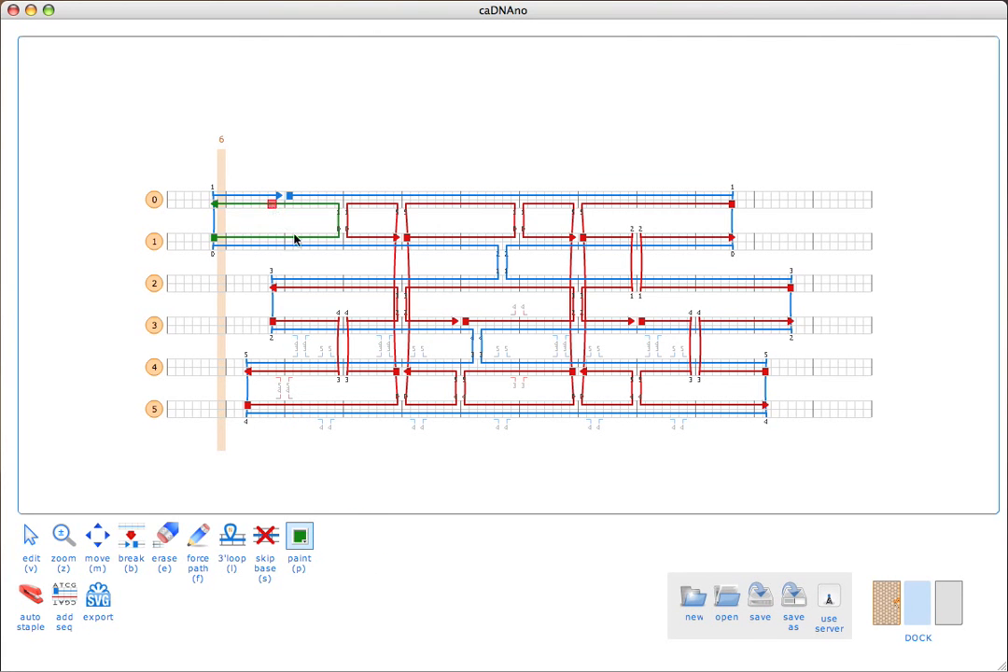
left_click(306, 288)
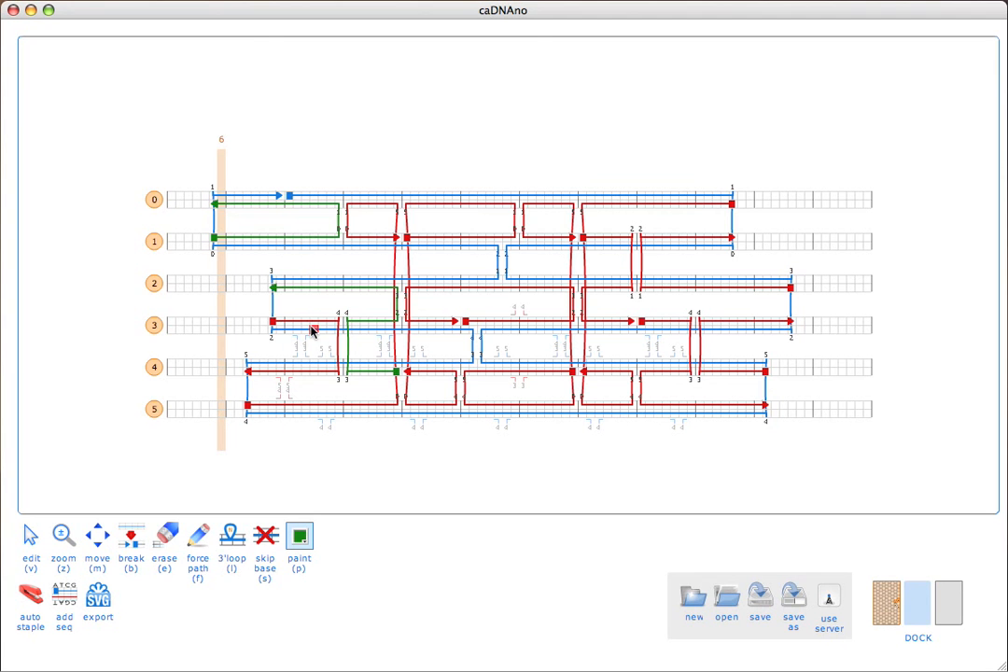
left_click(315, 408)
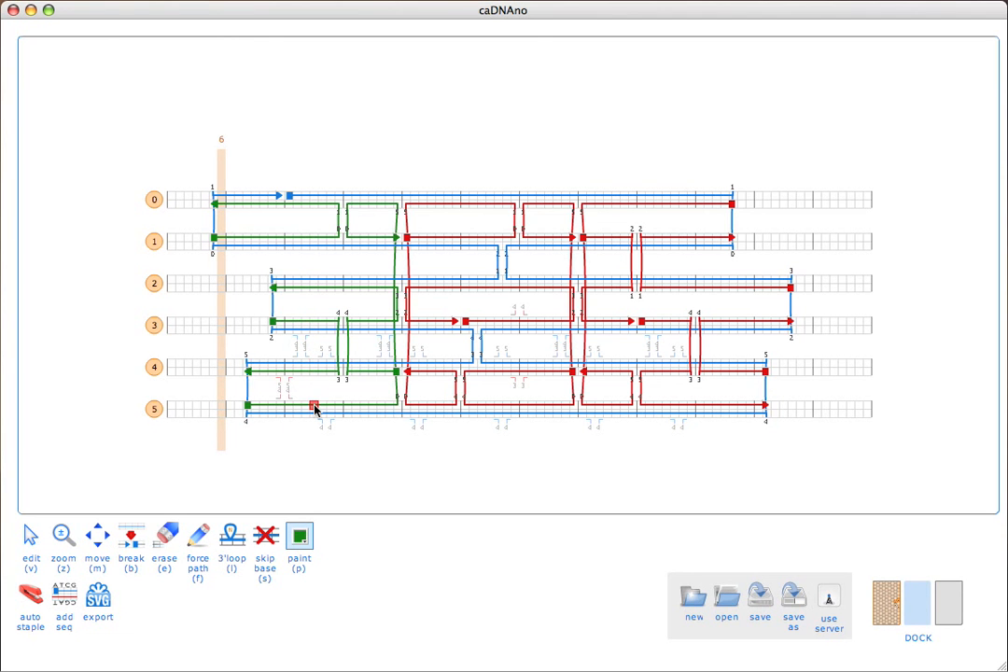
Paint the four staples at the high-numbered base end of the bundle dark blue (#1700de)
left_click(300, 535)
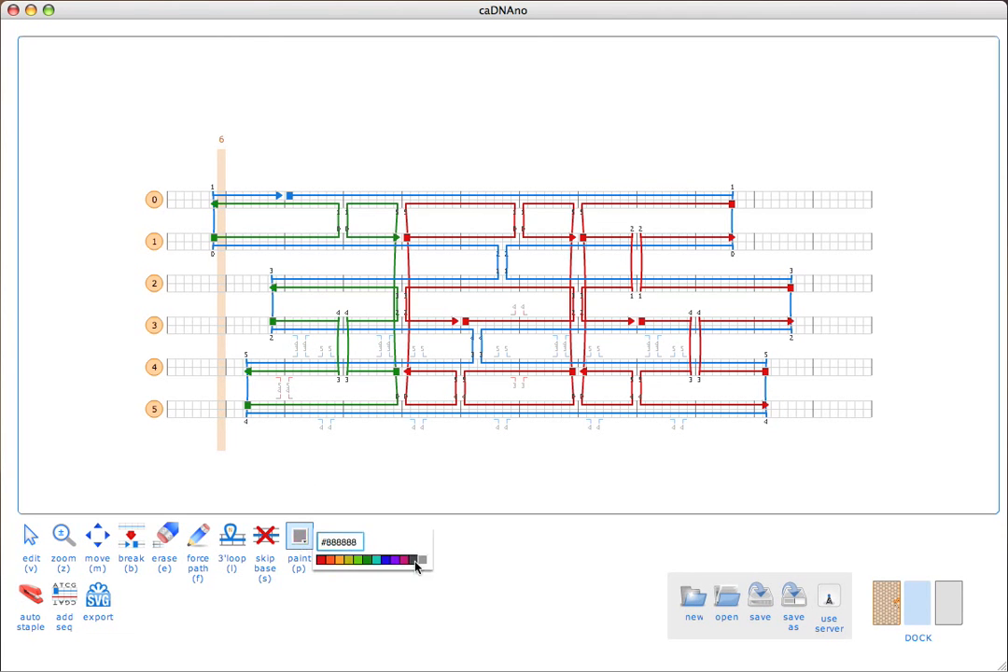
left_click(396, 560)
left_click(388, 560)
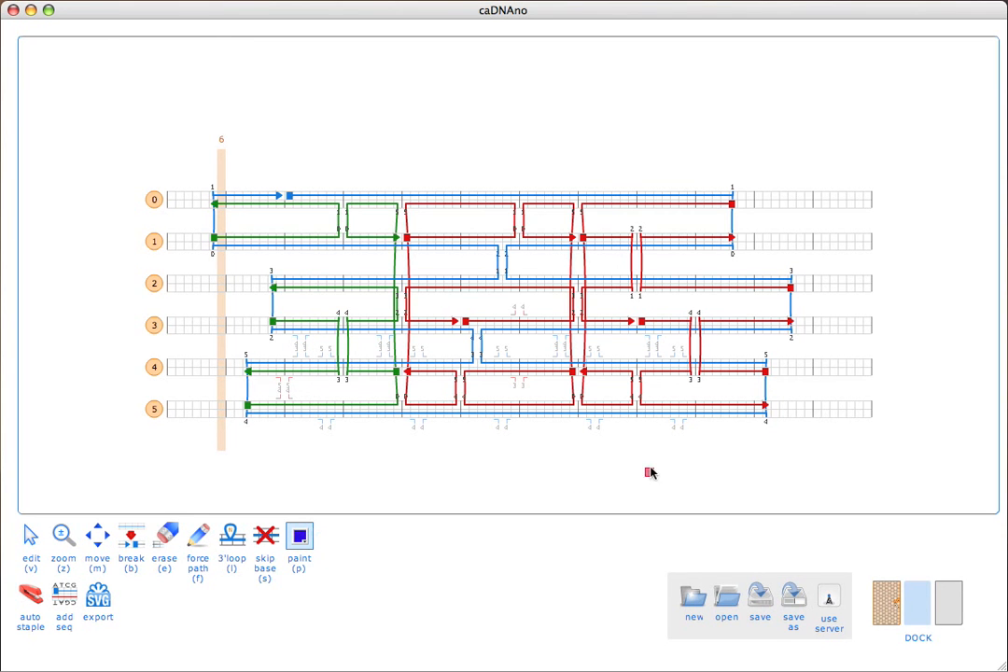
left_click(724, 407)
left_click(731, 374)
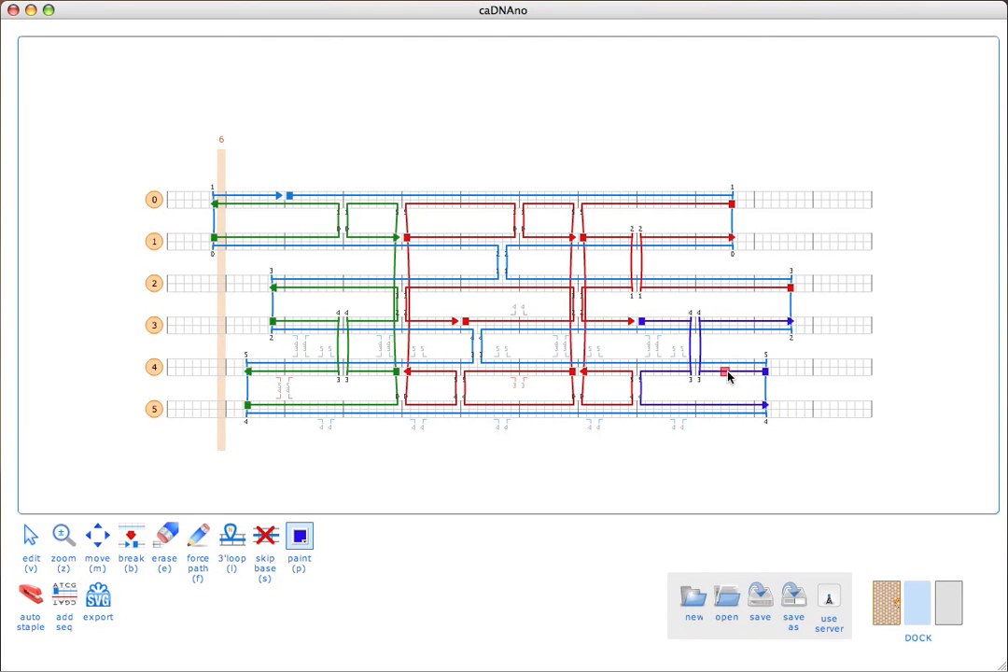
left_click(703, 287)
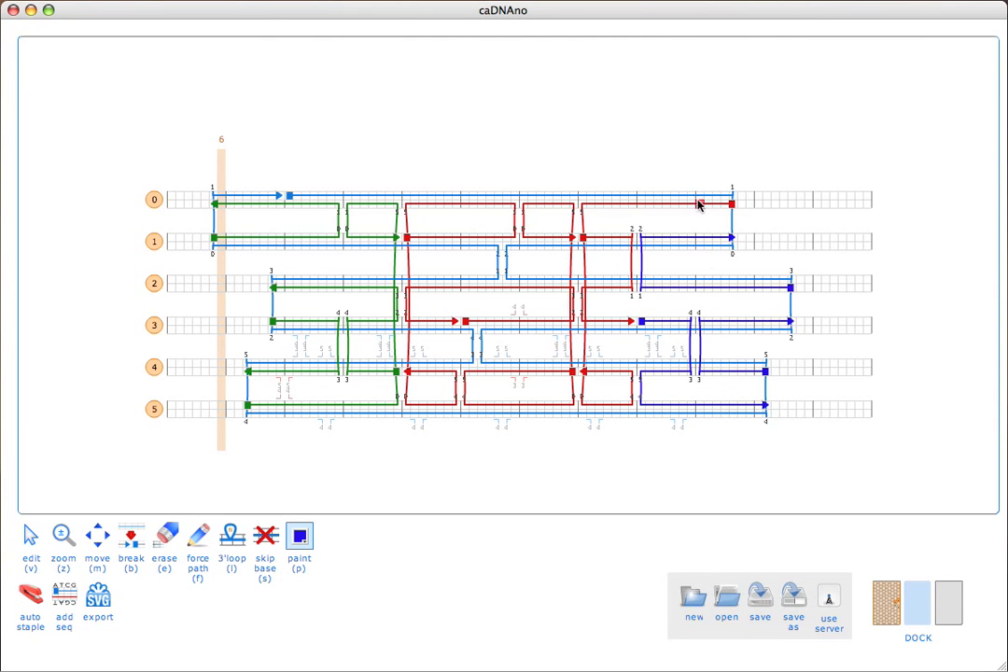
left_click(697, 203)
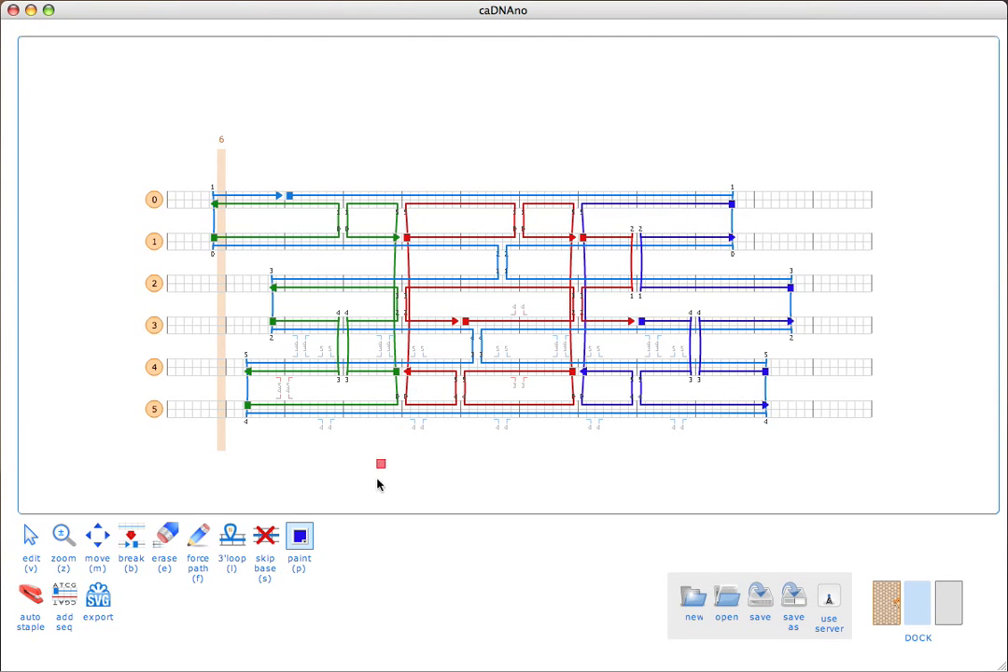
Apply the M13mp18 sequence to the scaffold at 0[14] and copy the recolored staple list to the clipboard
left_click(72, 593)
left_click(299, 536)
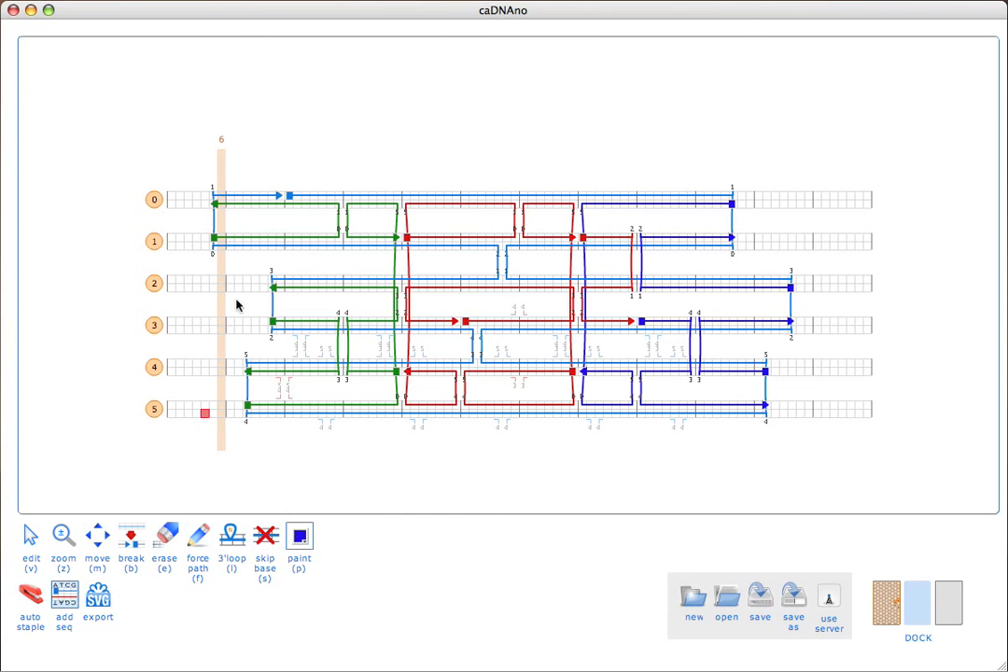
left_click(288, 196)
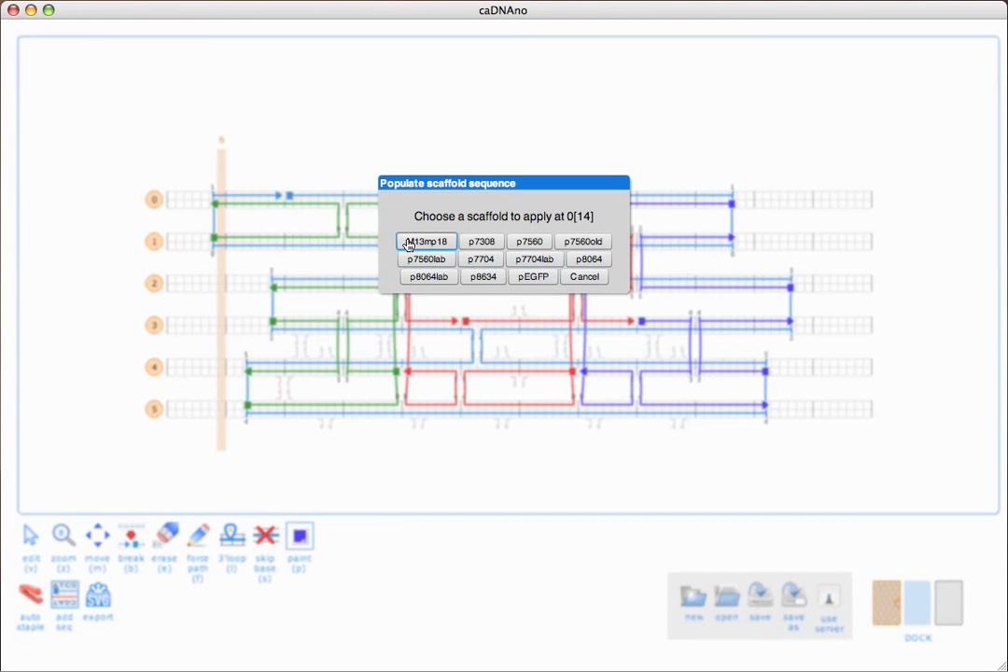
left_click(447, 245)
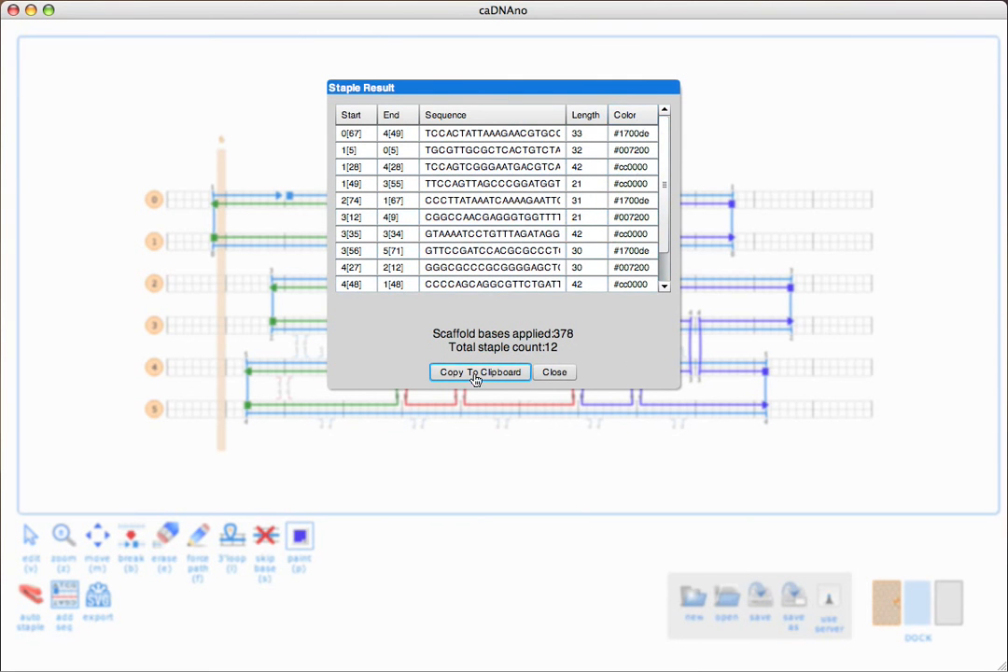
left_click(447, 373)
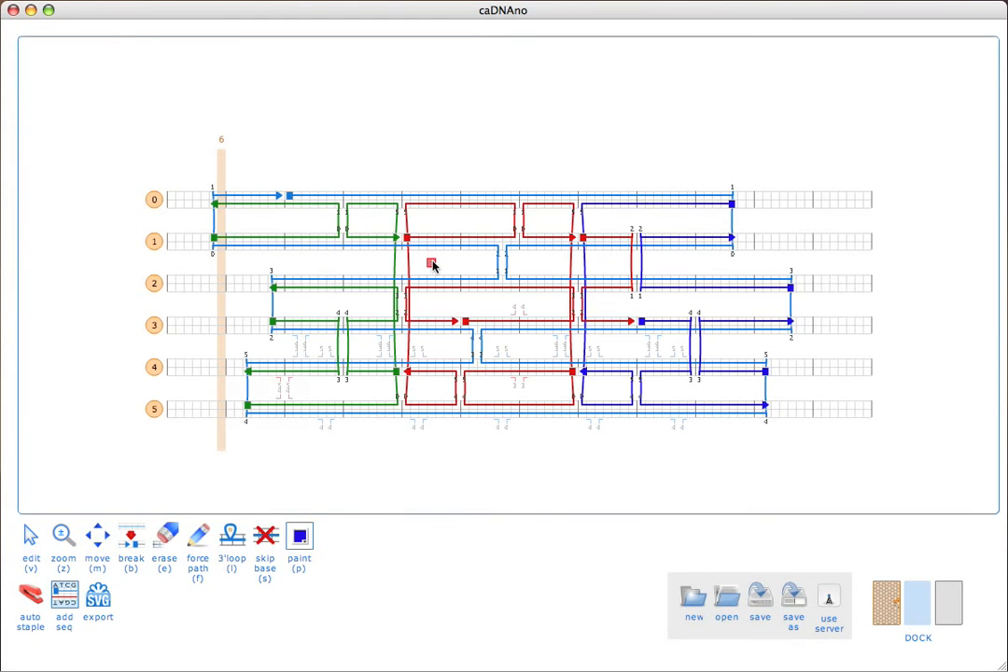
Switch to the Numbers spreadsheet and paste the recolored staple list over the old one, starting at cell B2
key("super+Tab")
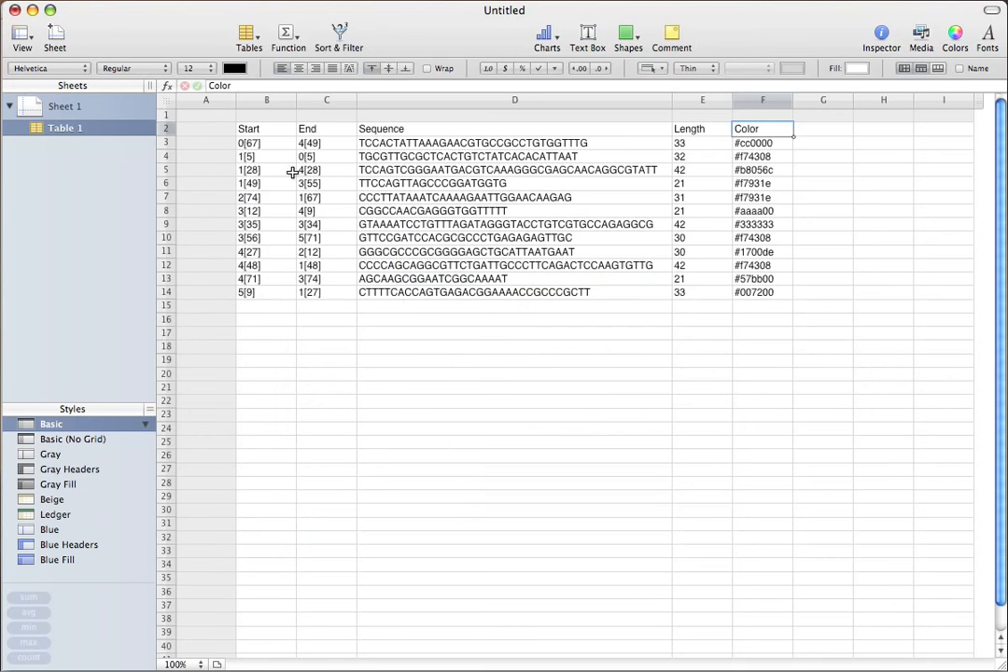
left_click(271, 131)
key("super+v")
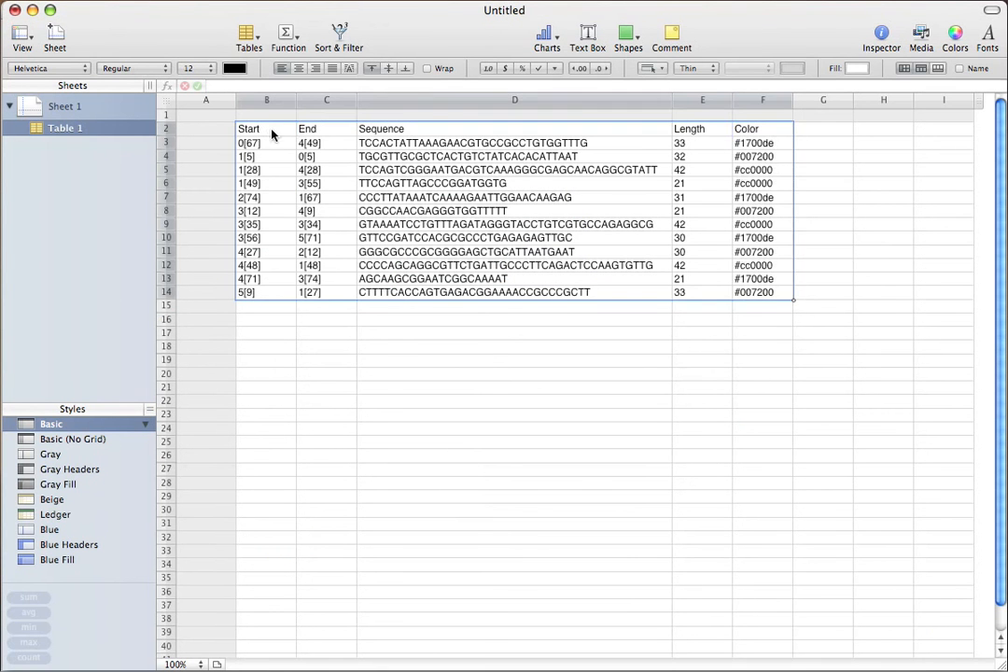
Add a conditional format rule to column F that fills cells whose text is #cc0000 with Salmon
left_click(760, 101)
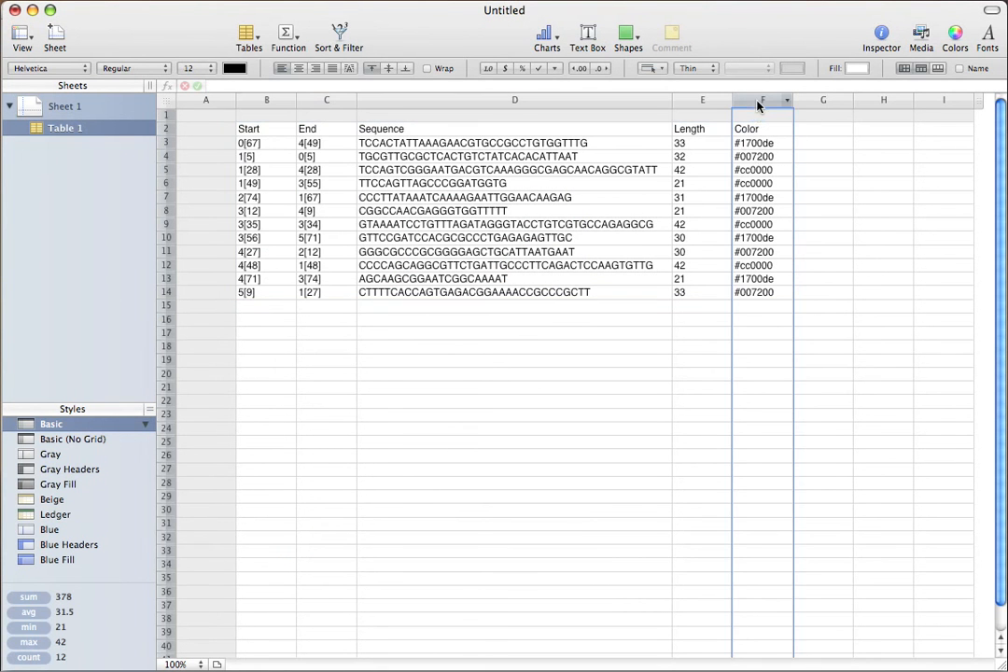
left_click(191, 0)
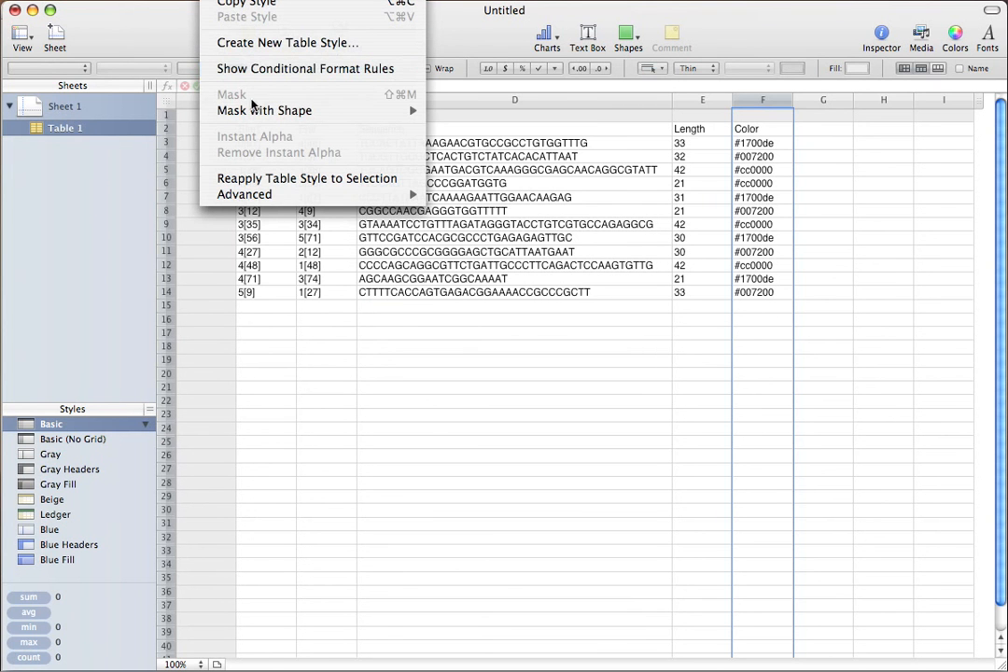
mouse_move(257, 113)
left_click(252, 69)
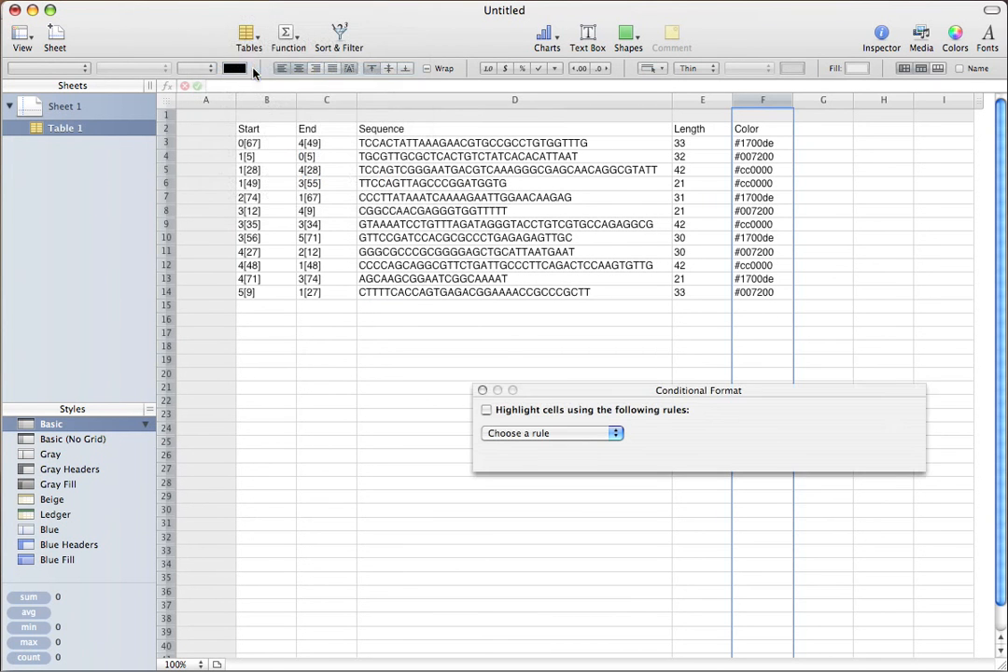
left_click(487, 409)
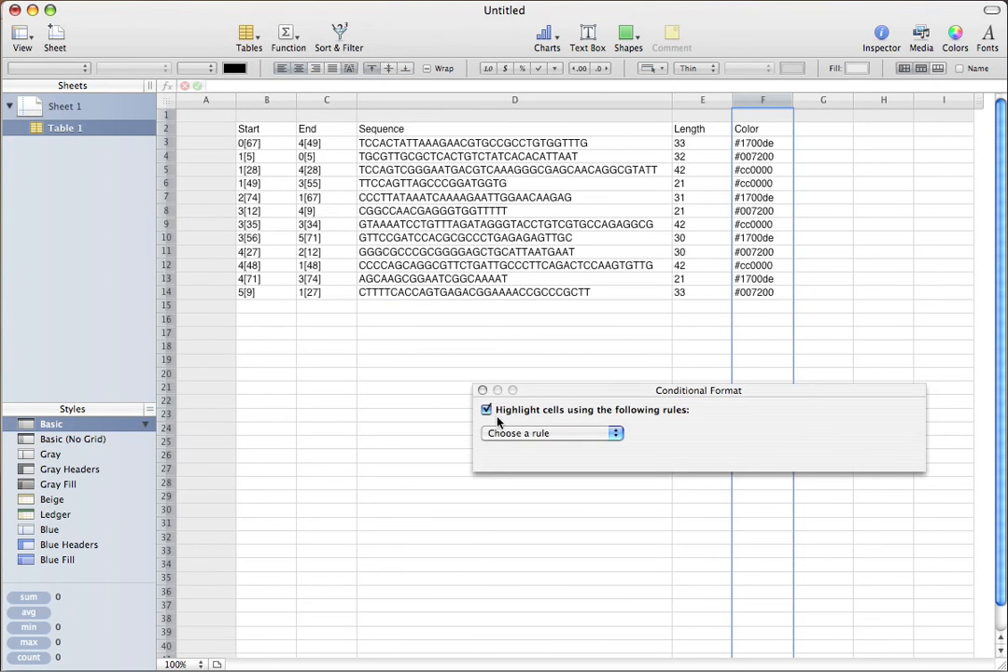
left_click(554, 433)
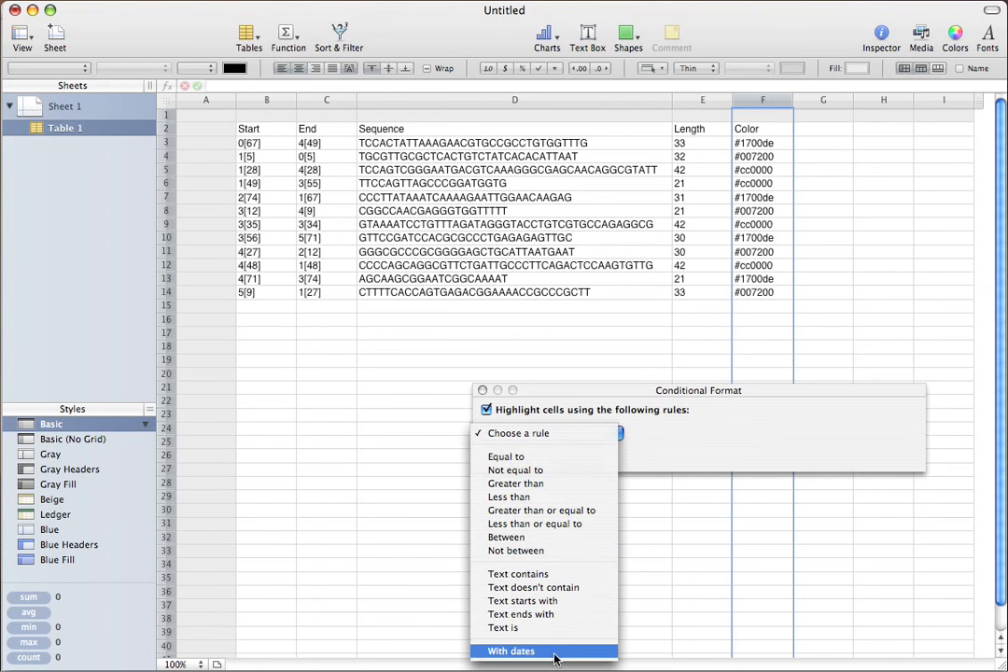
left_click(546, 625)
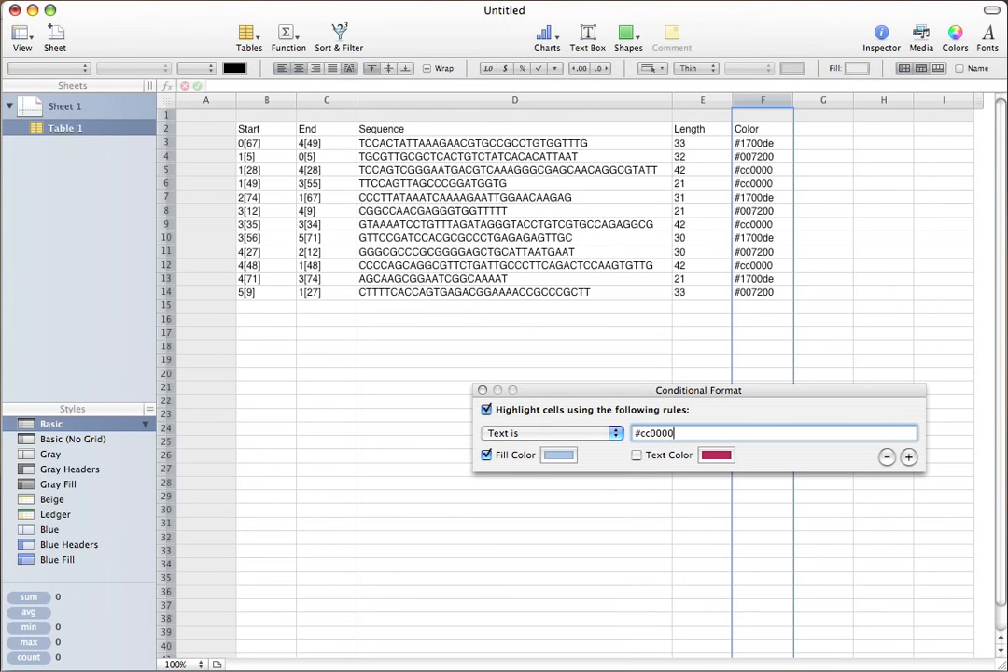
left_click(559, 454)
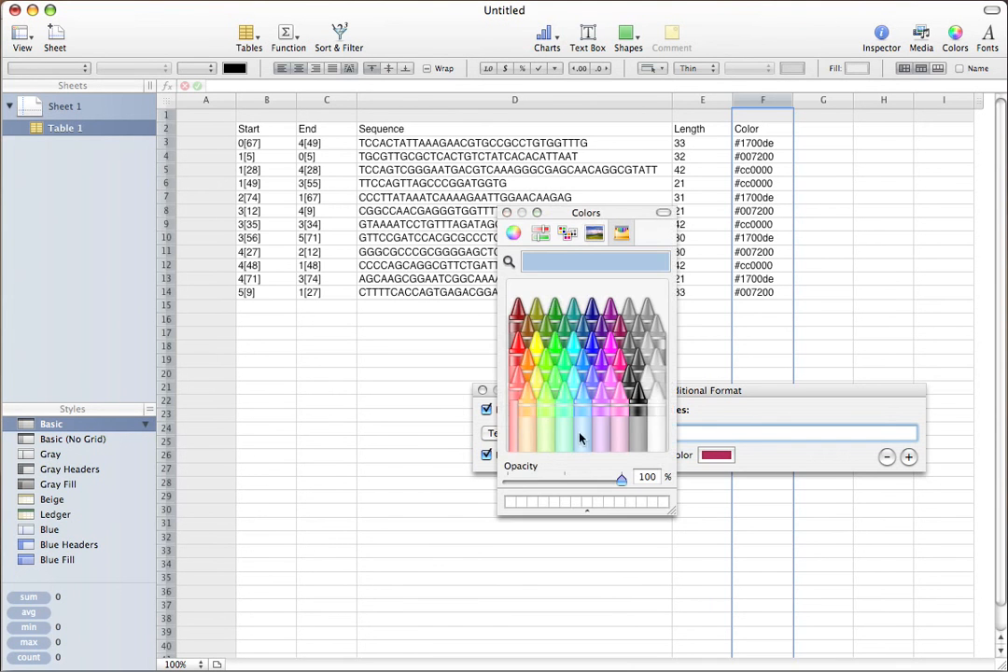
left_click(520, 380)
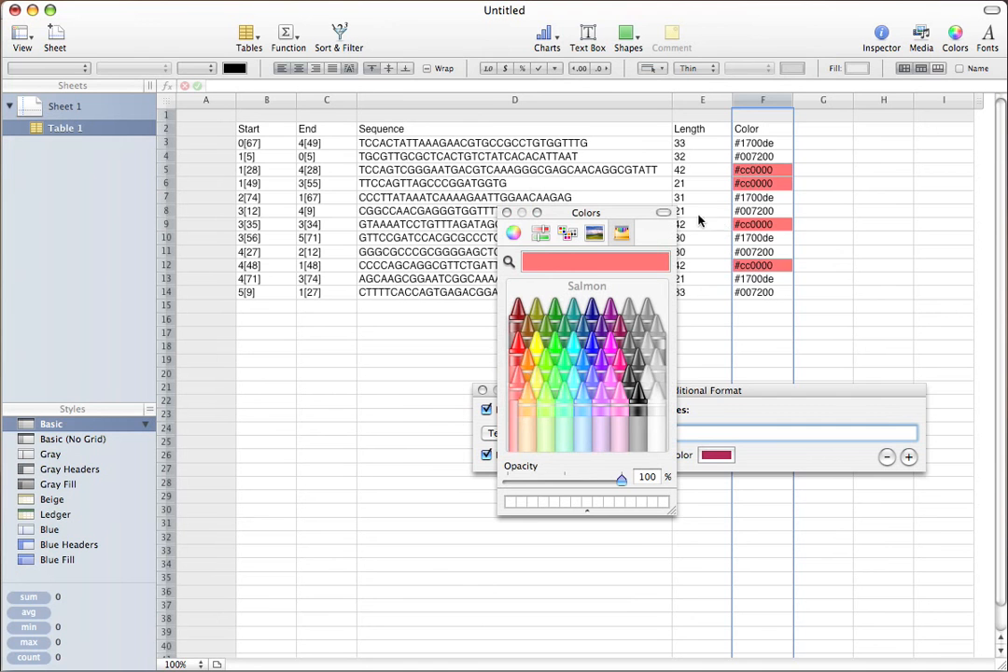
left_click(507, 212)
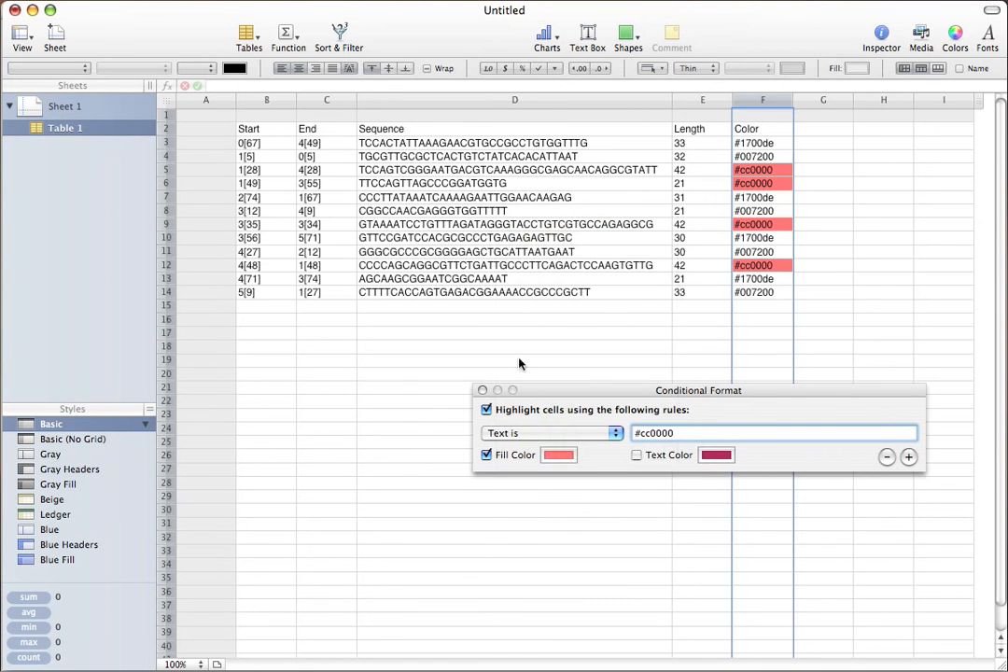
Add a second conditional format rule to column F that fills cells whose text is #1700de with Sky
left_click(907, 458)
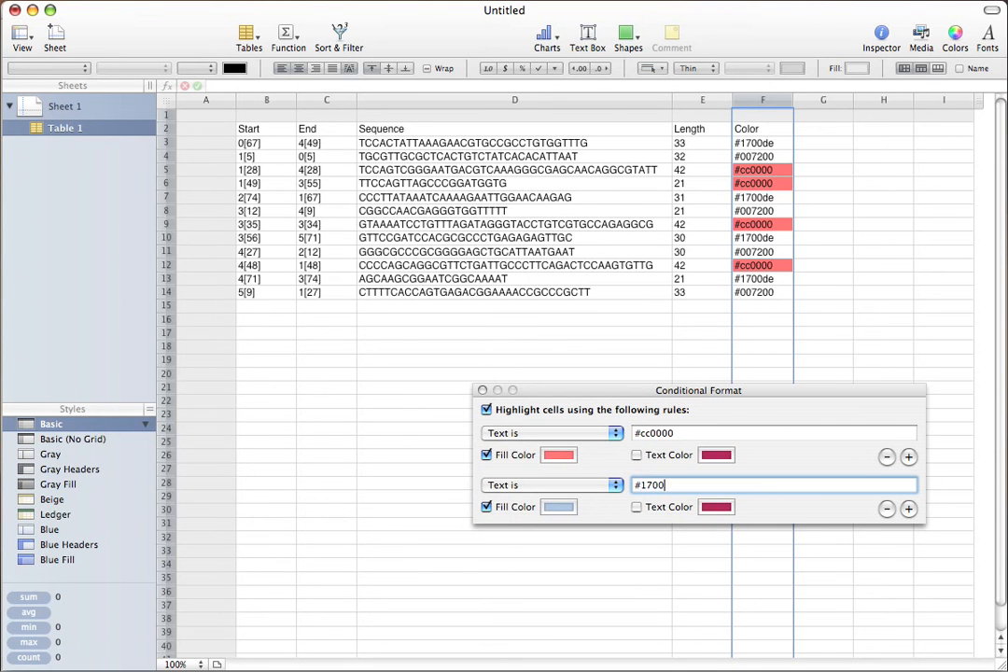
left_click(556, 507)
left_click(582, 396)
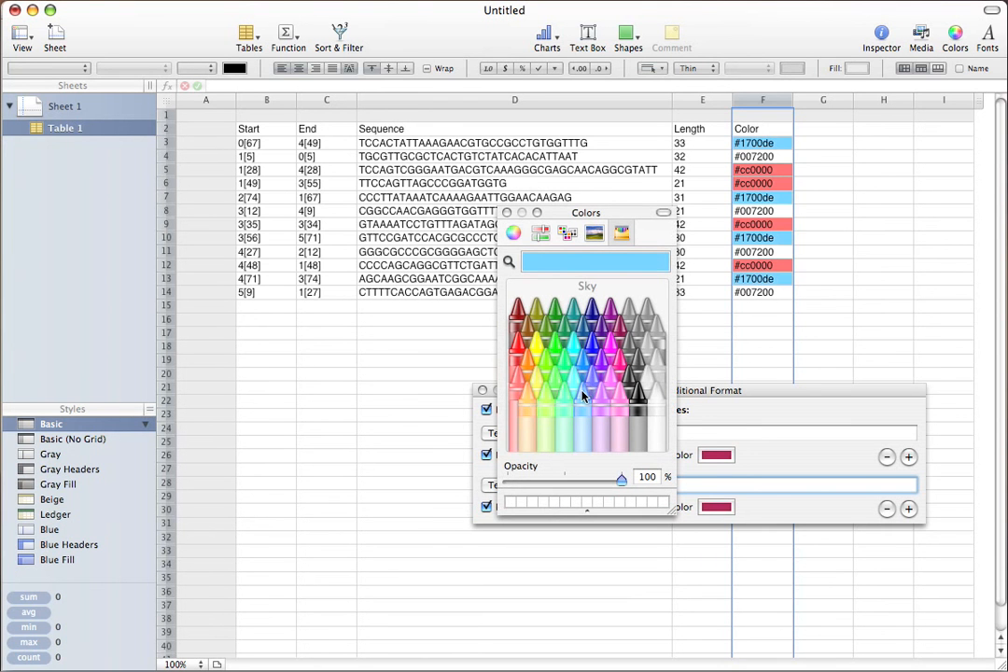
Add a third conditional format rule to column F that fills cells whose text is #007200 with Lime
left_click(481, 390)
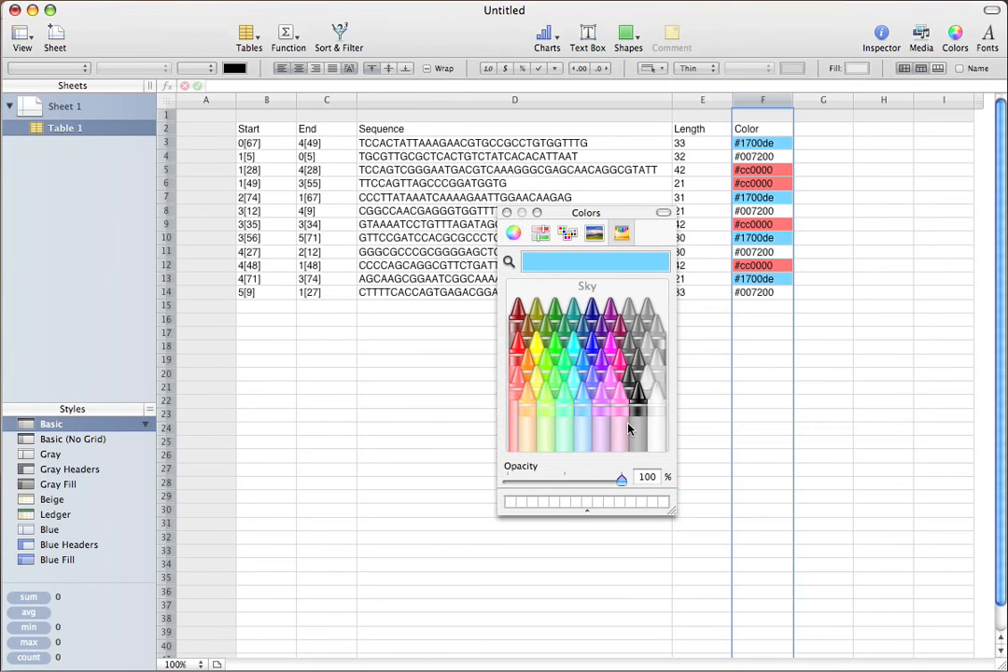
left_click(506, 213)
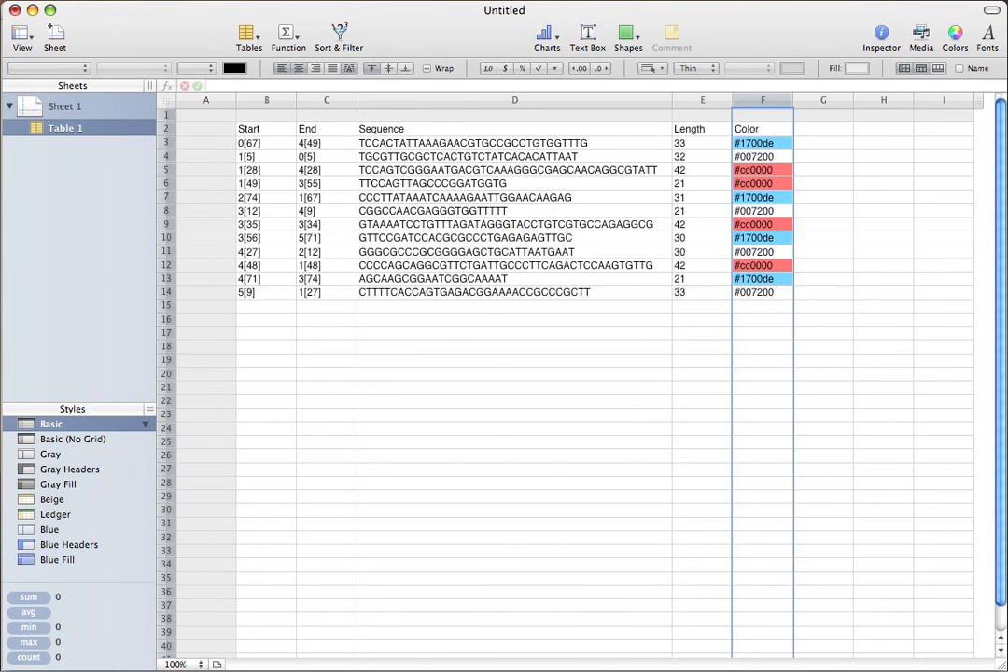
left_click(234, 0)
left_click(280, 68)
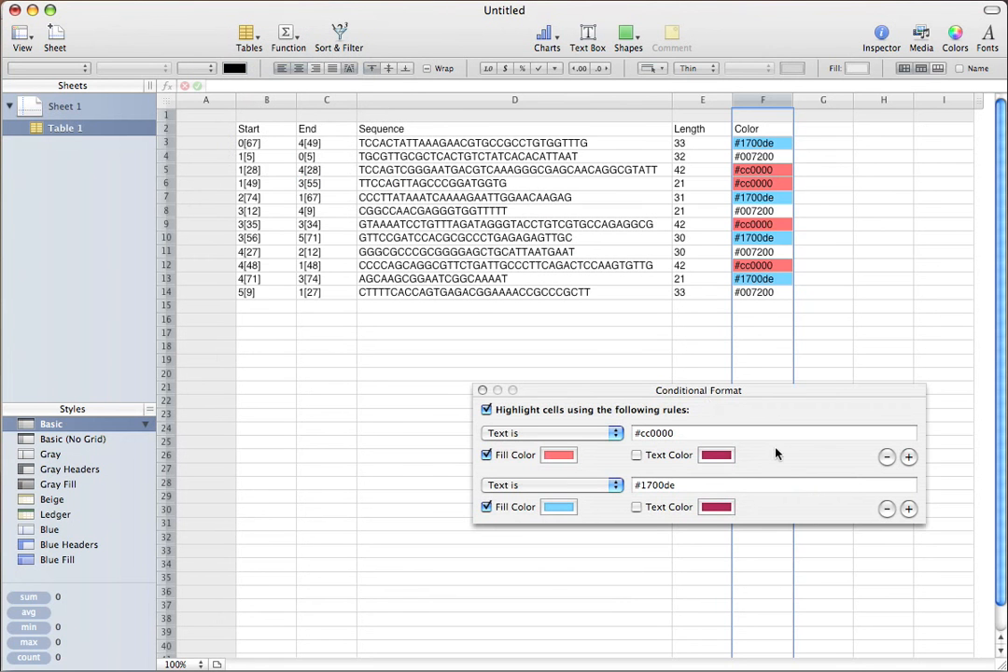
left_click(908, 508)
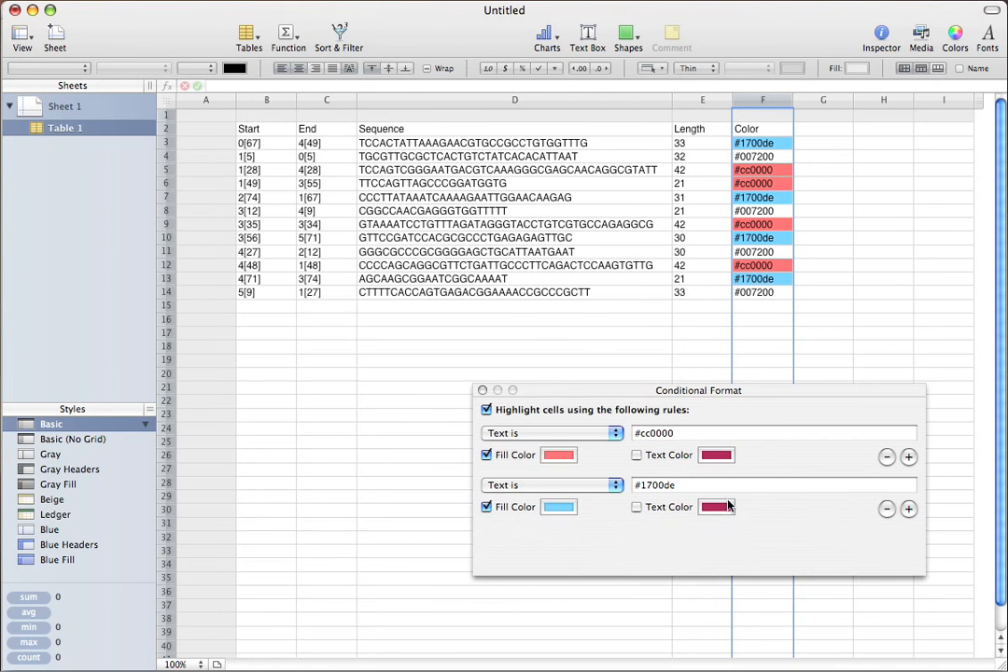
left_click(527, 541)
left_click(529, 539)
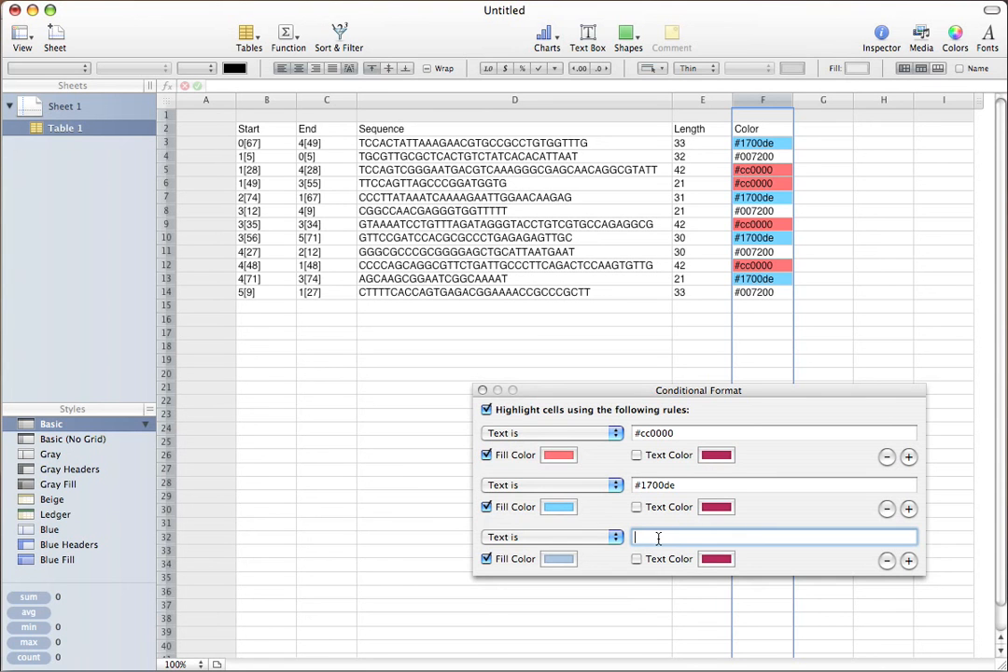
type("#007200")
left_click(558, 559)
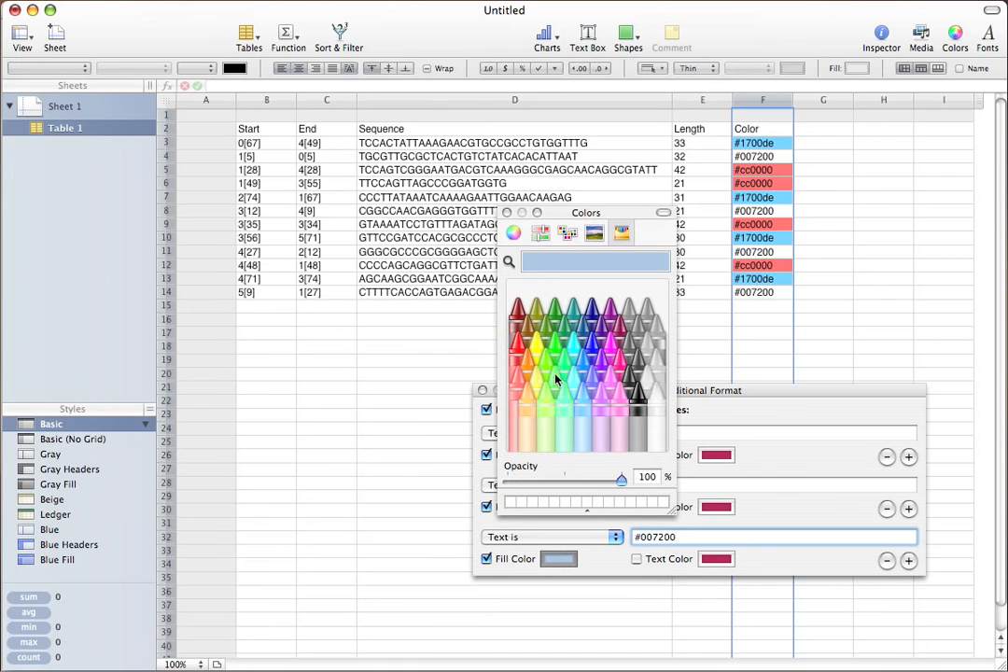
left_click(547, 371)
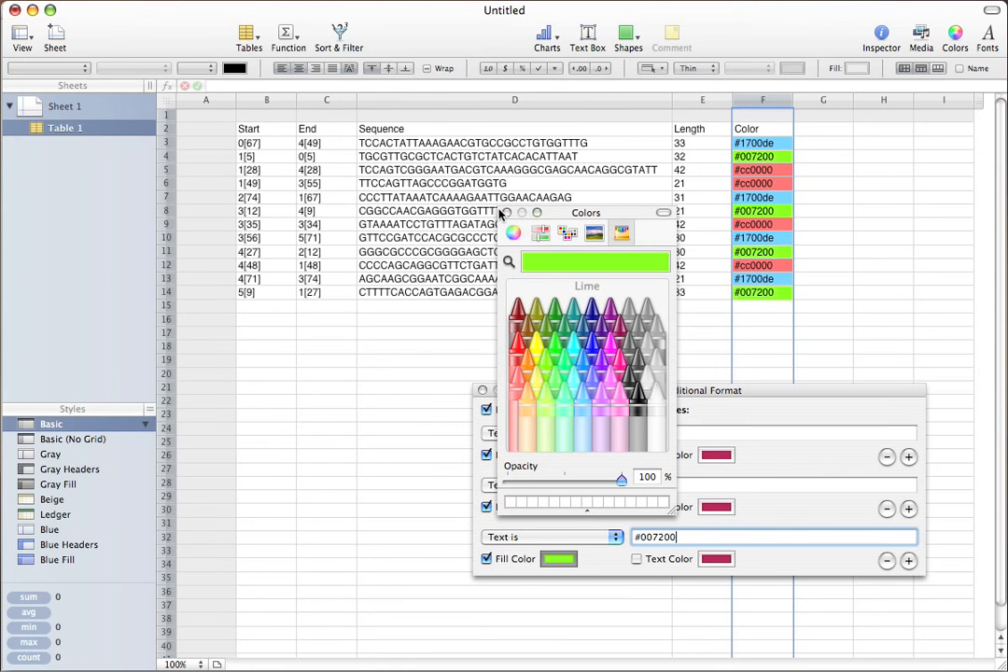
left_click(506, 214)
left_click(481, 390)
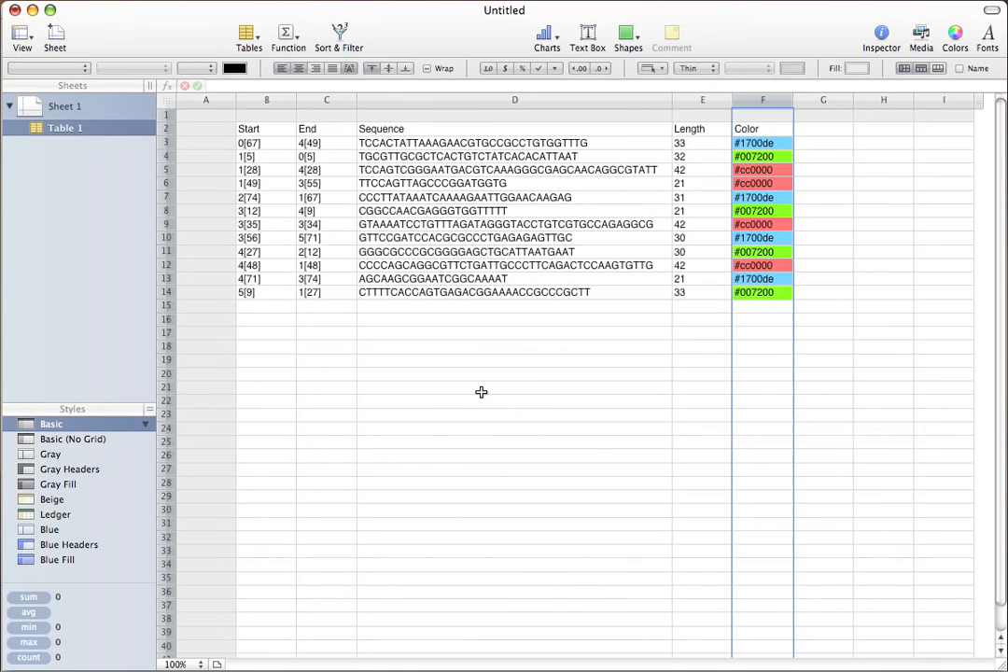
Sort the table rows in ascending order by the color codes in column F
left_click(787, 100)
left_click(798, 120)
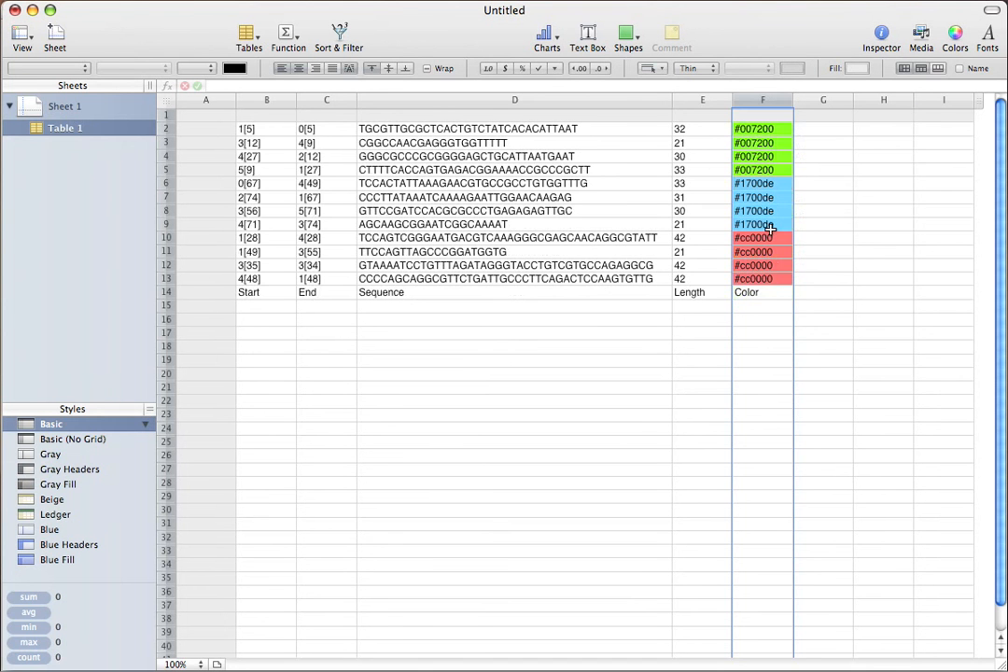
left_click_drag(776, 274, 249, 120)
left_click(665, 197)
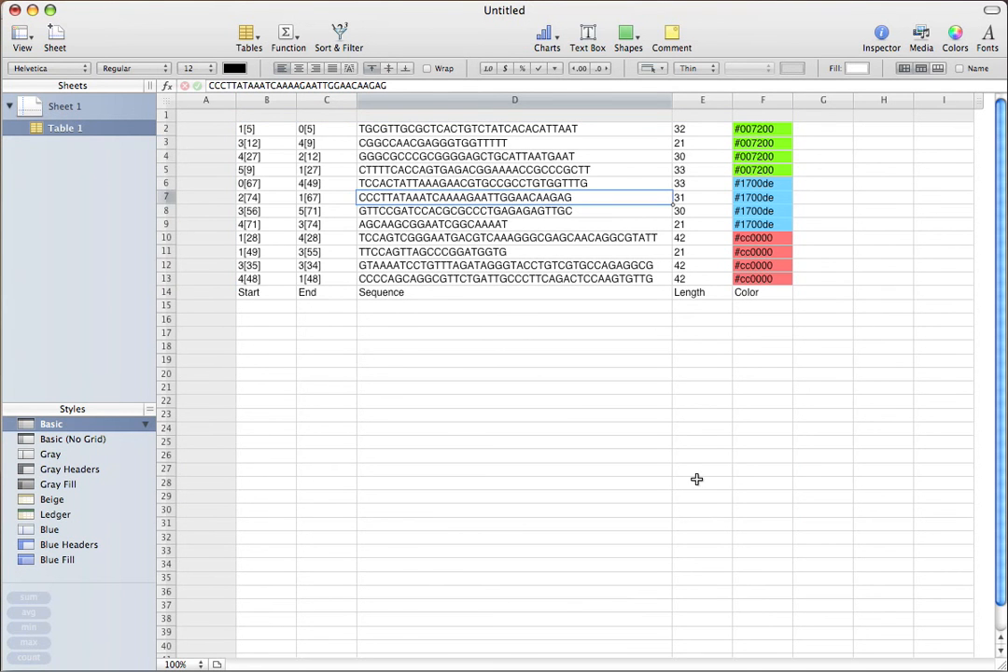
Switch to caDNAno and repaint the staple running from 1[49] to 3[55] blue, then return to the Edit tool
key("super+Tab")
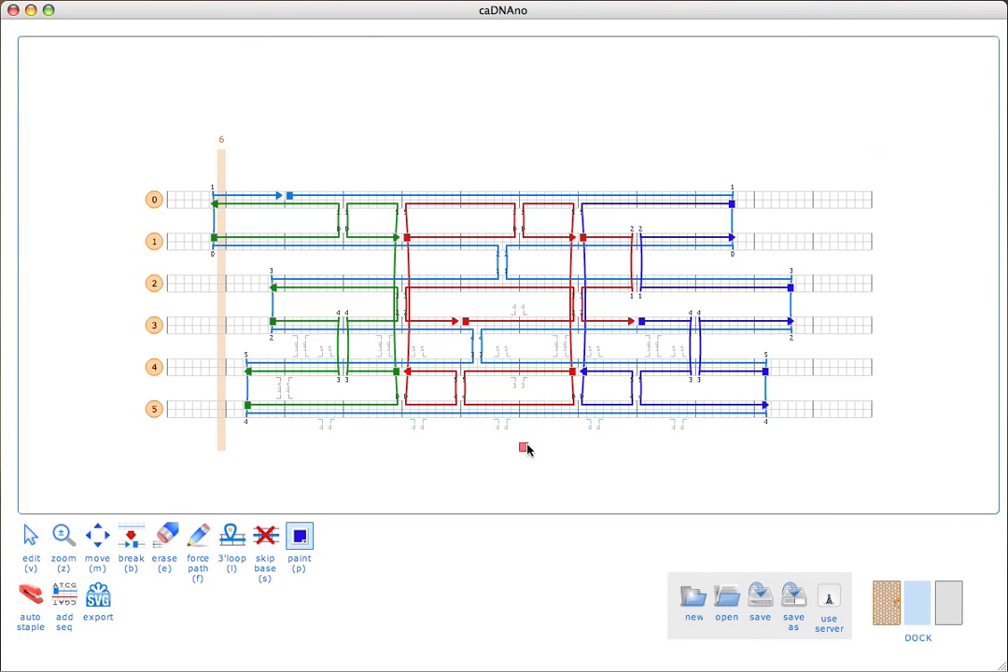
left_click(607, 289)
key("p")
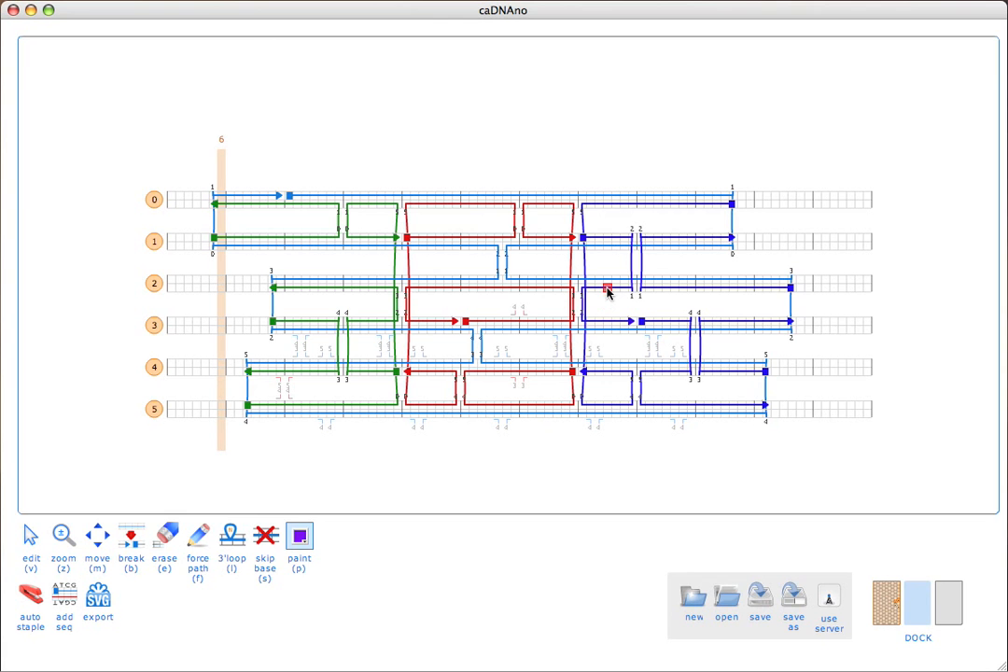
left_click(606, 289)
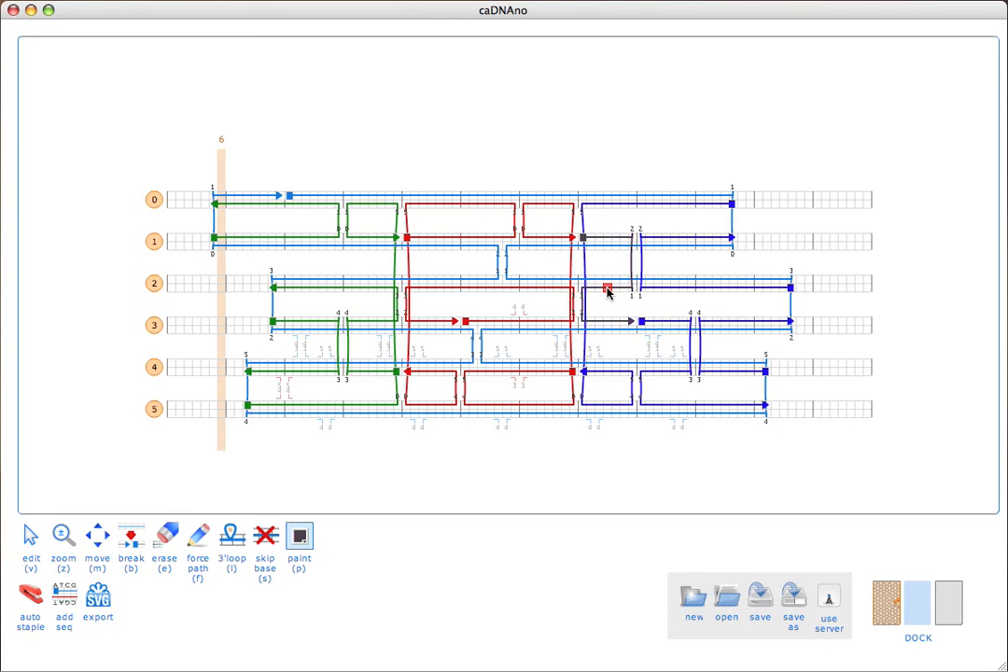
key("p")
key("p")
key("p")
key("p")
key("p")
left_click(298, 535)
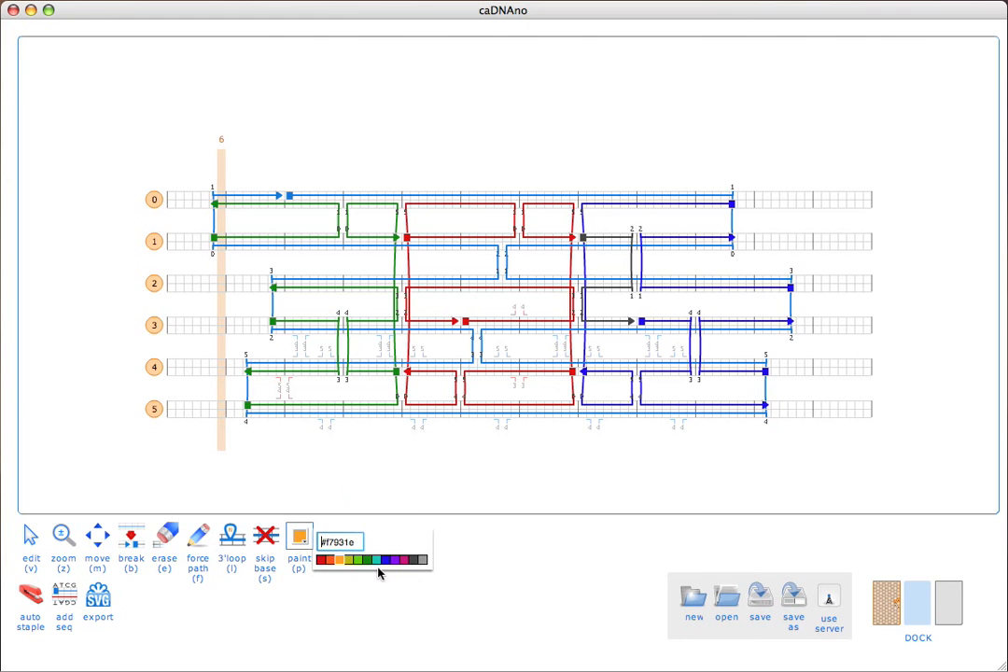
left_click(384, 560)
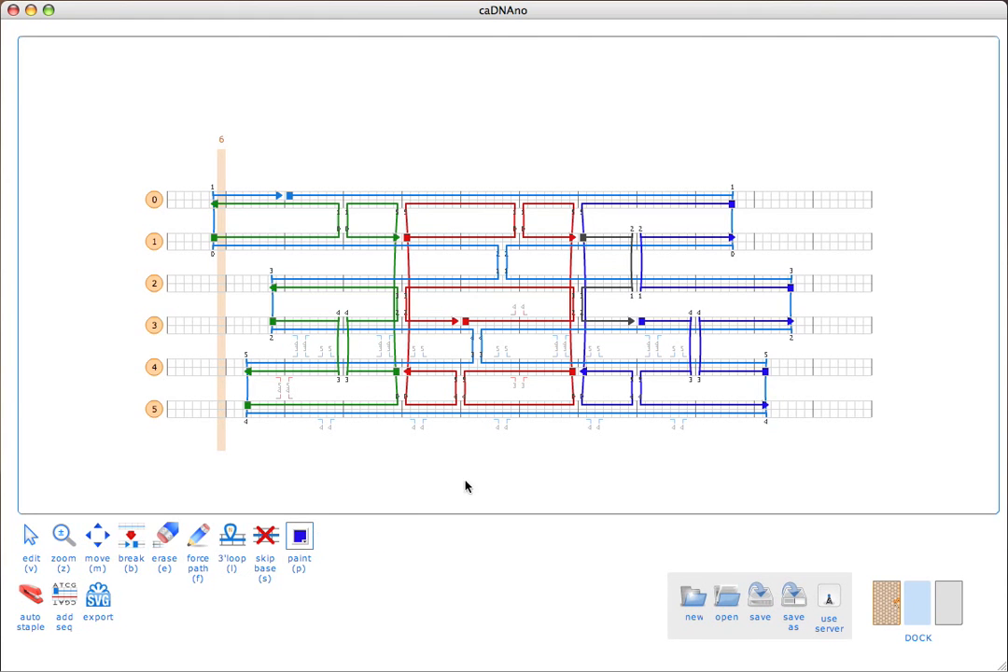
left_click(605, 237)
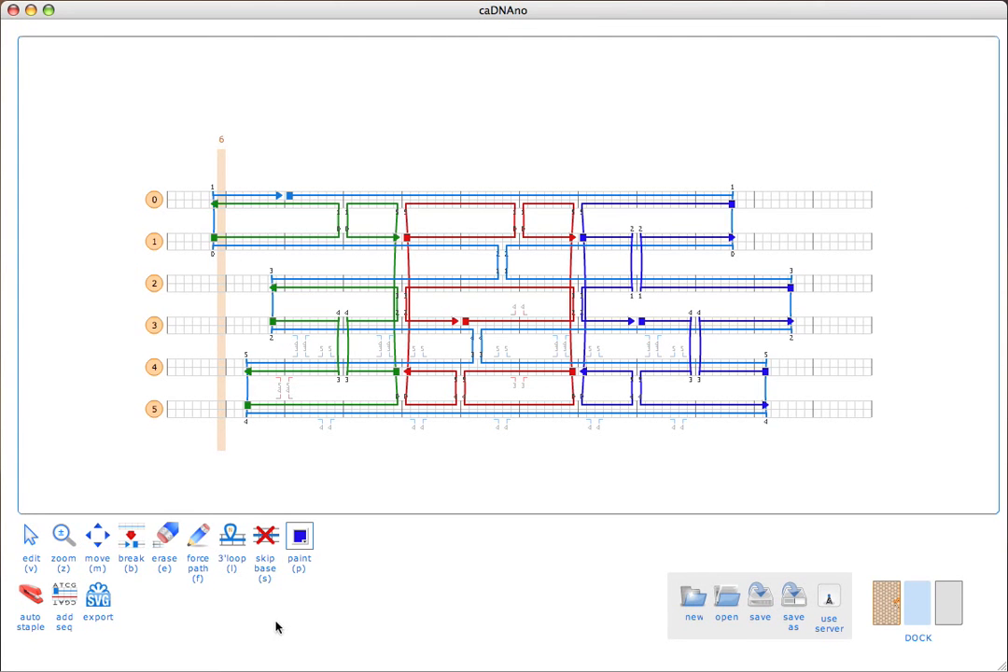
key("v")
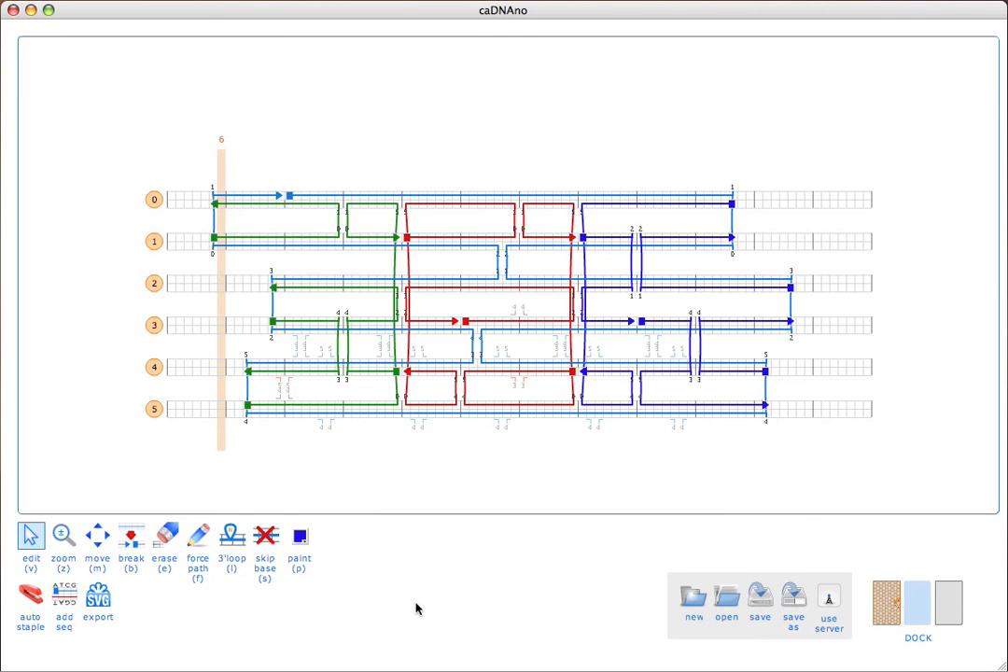
Export the design to the Desktop as a.svg and open the file in Adobe Illustrator
left_click(94, 597)
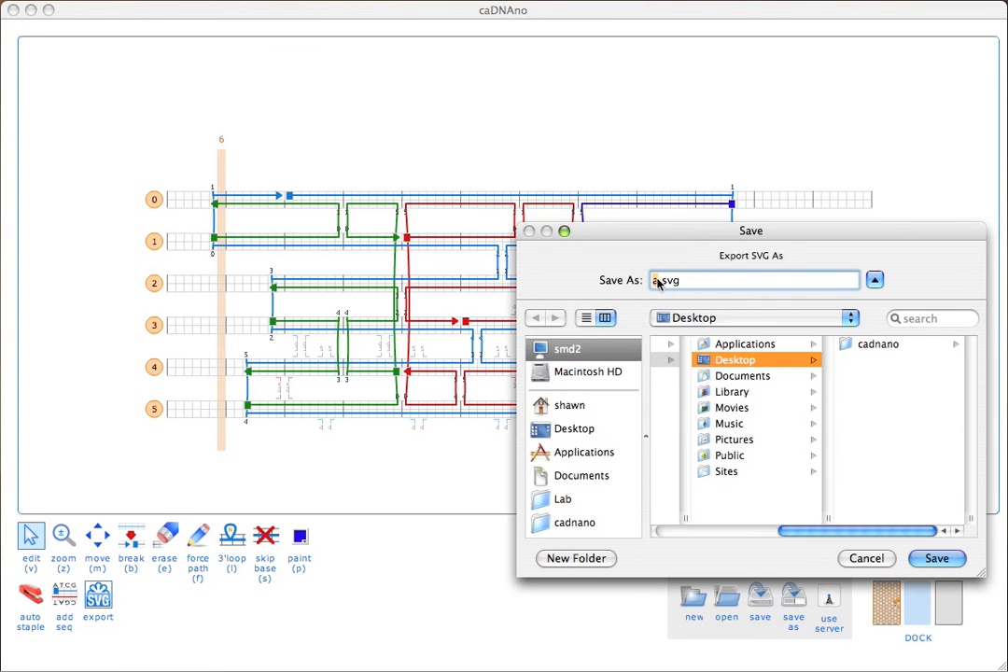
left_click(935, 563)
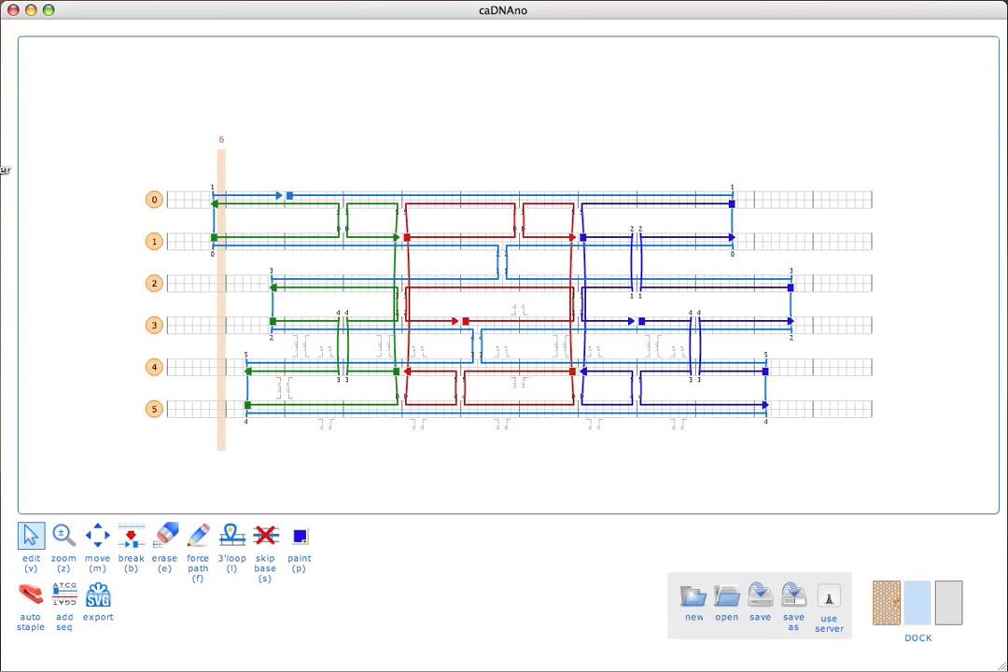
left_click(0, 169)
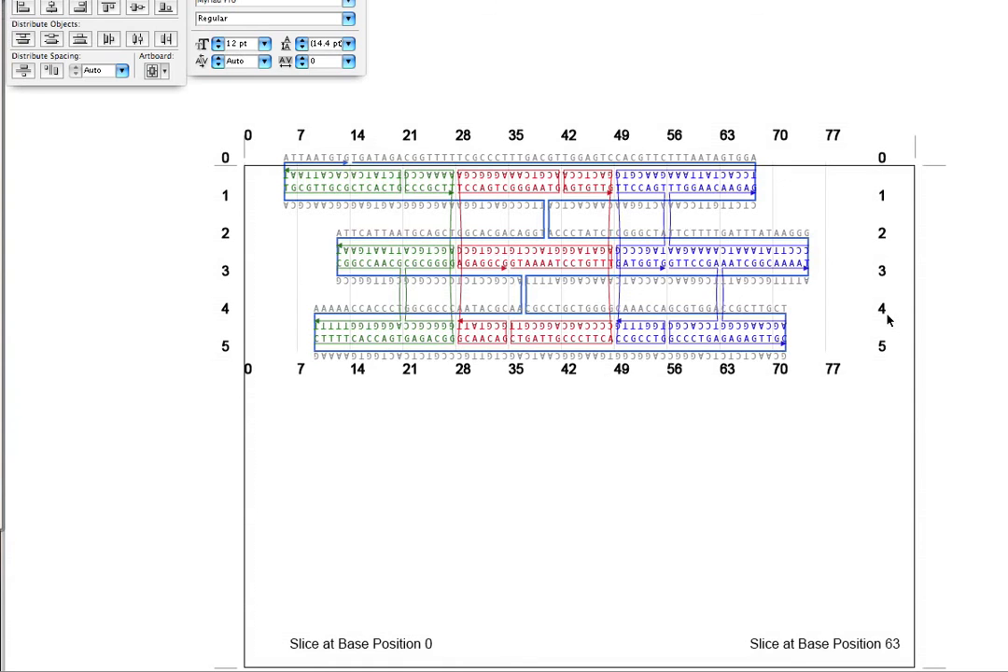
Hide the artboard and the grid around the exported strand diagram
scroll(936, 302, "up", 2)
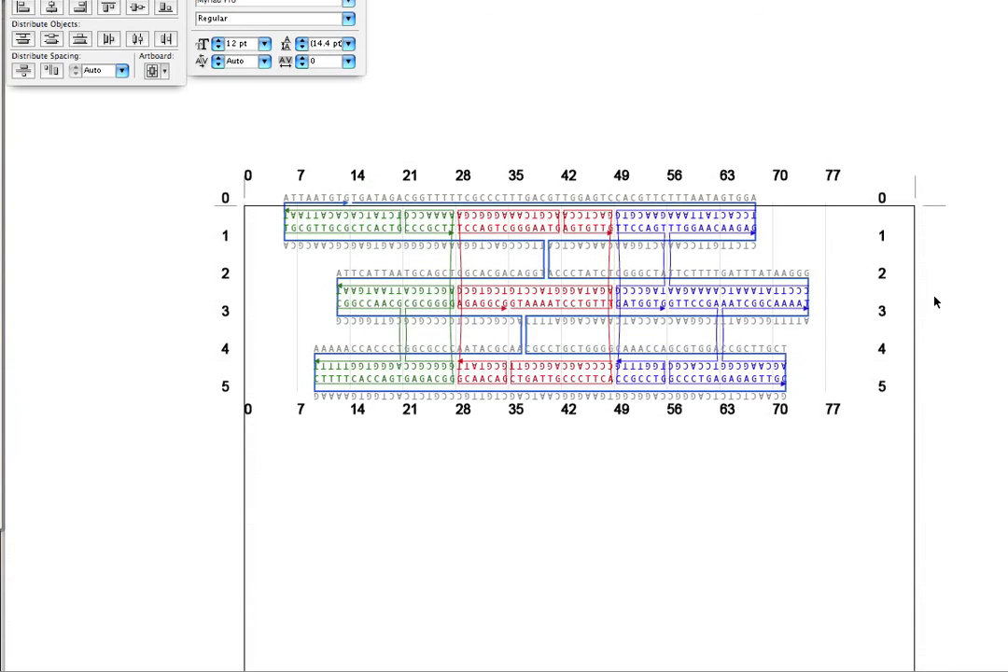
scroll(936, 301, "up", 2)
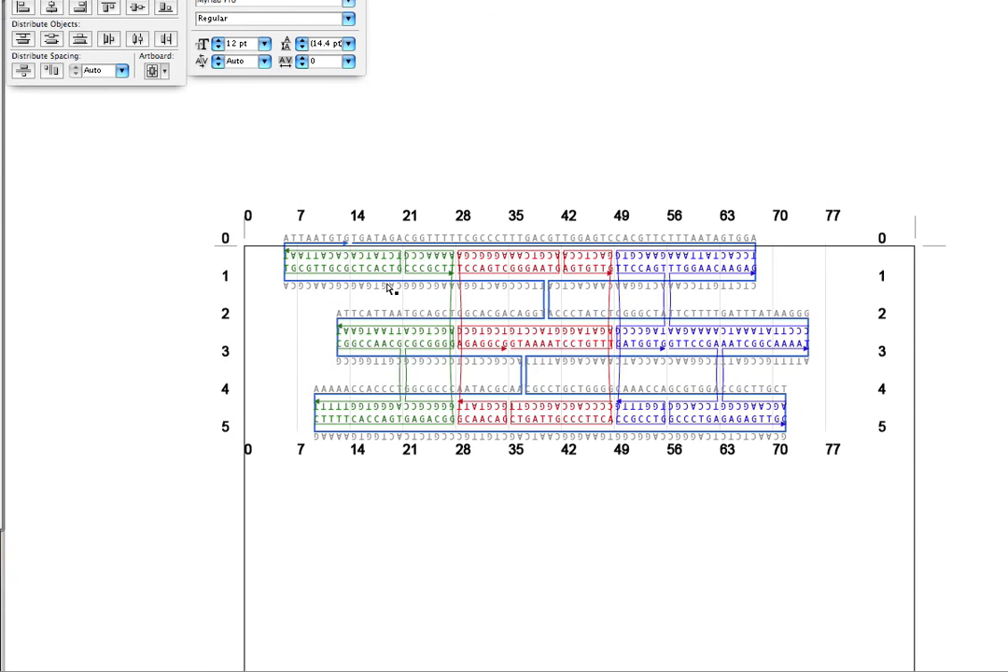
key("super+apostrophe")
key("super+equal")
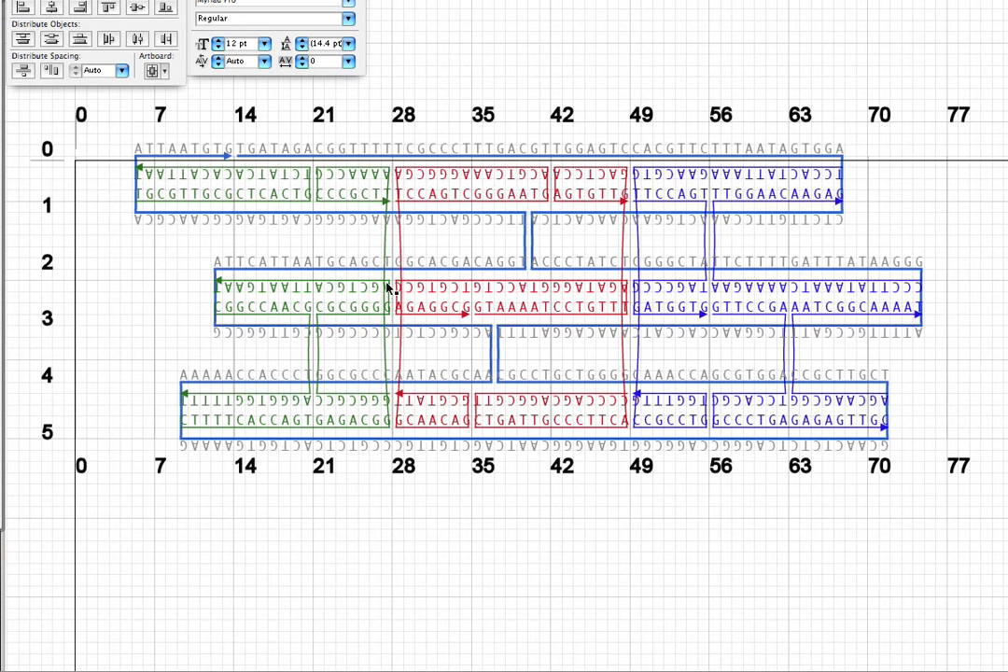
left_click(369, 0)
mouse_move(411, 0)
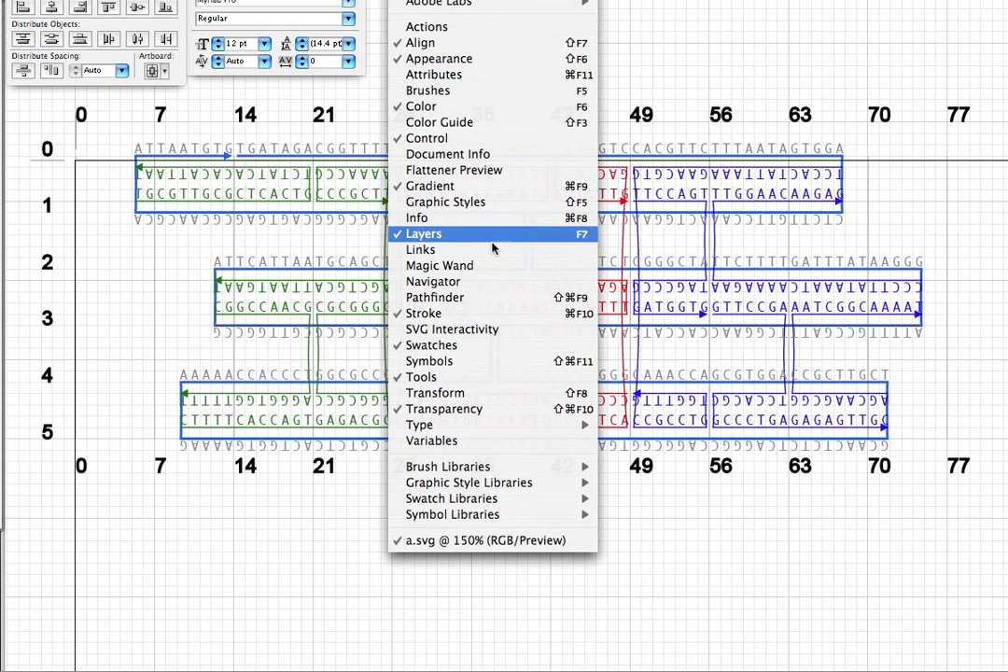
mouse_move(369, 0)
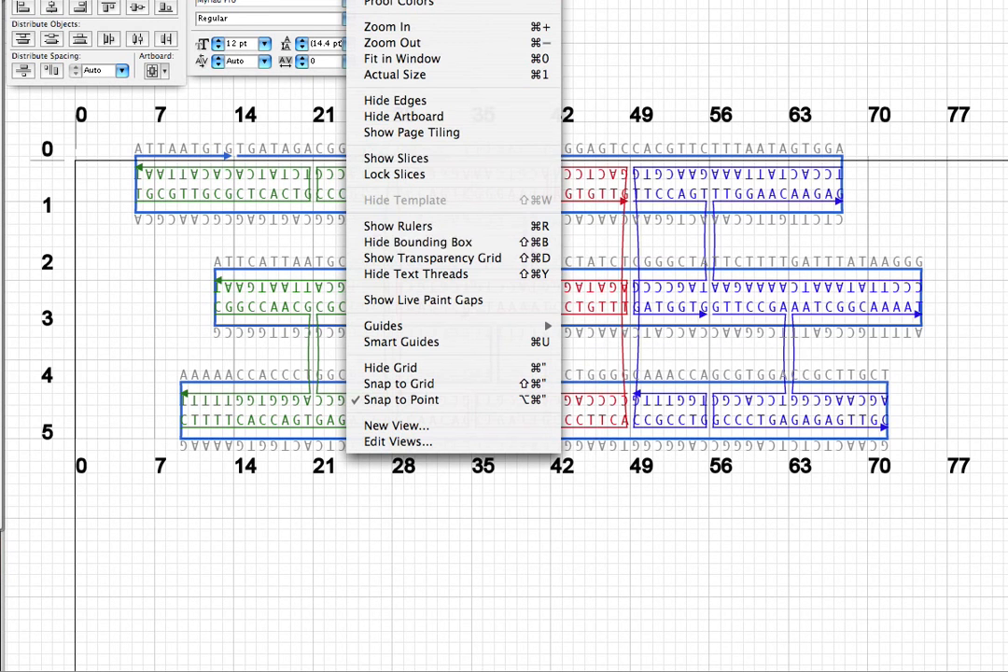
left_click(427, 117)
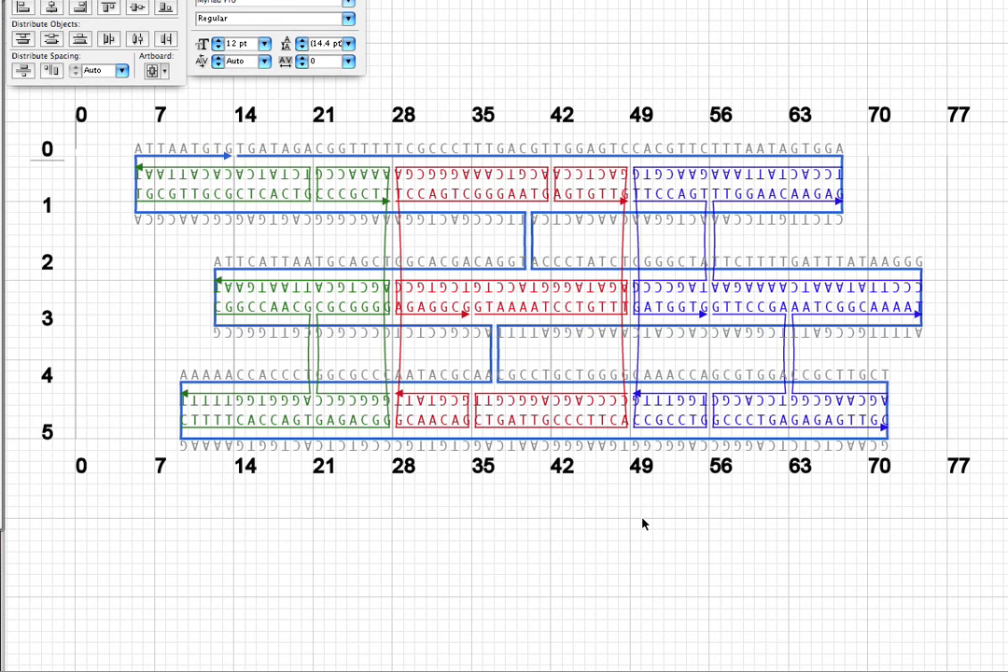
key("super+minus")
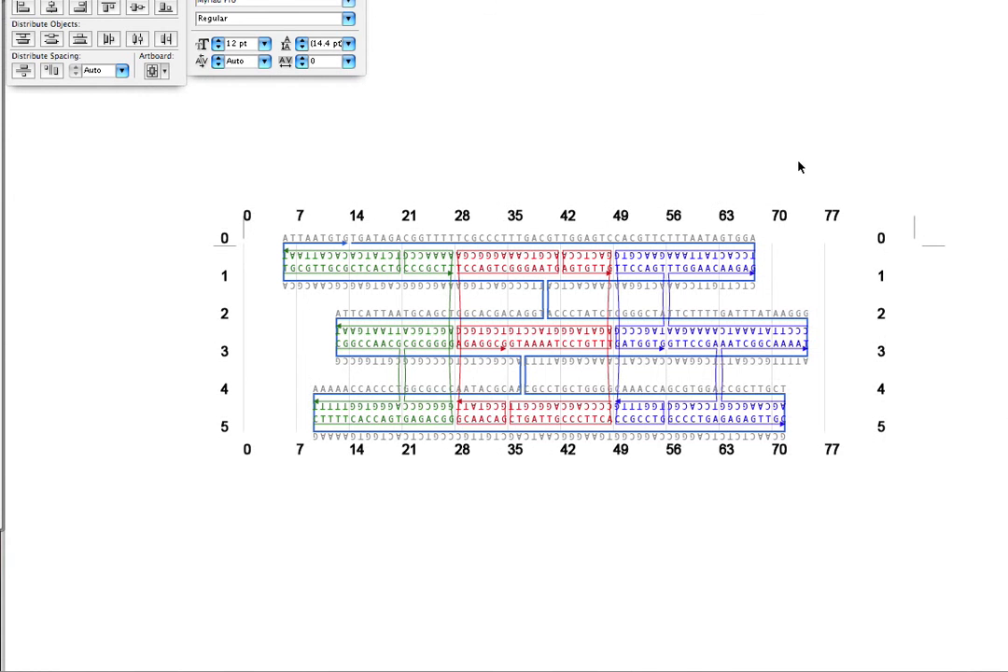
Examine the exported diagram's base sequences, staple and scaffold paths, and the slice views beneath it
scroll(799, 166, "down", 3)
scroll(915, 407, "down", 1)
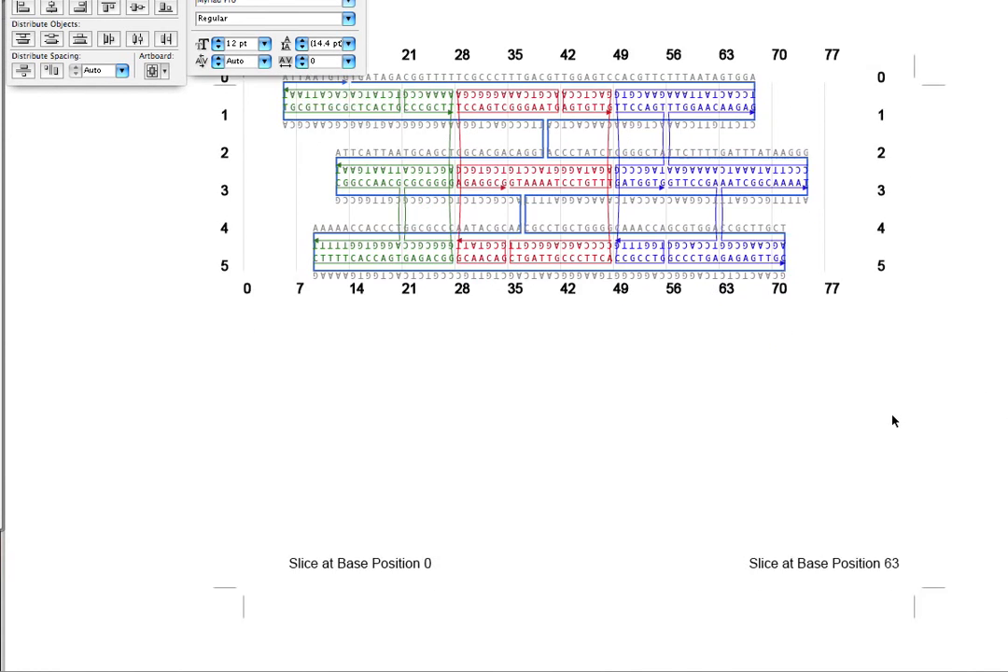
scroll(693, 299, "down", 1)
scroll(657, 374, "up", 3)
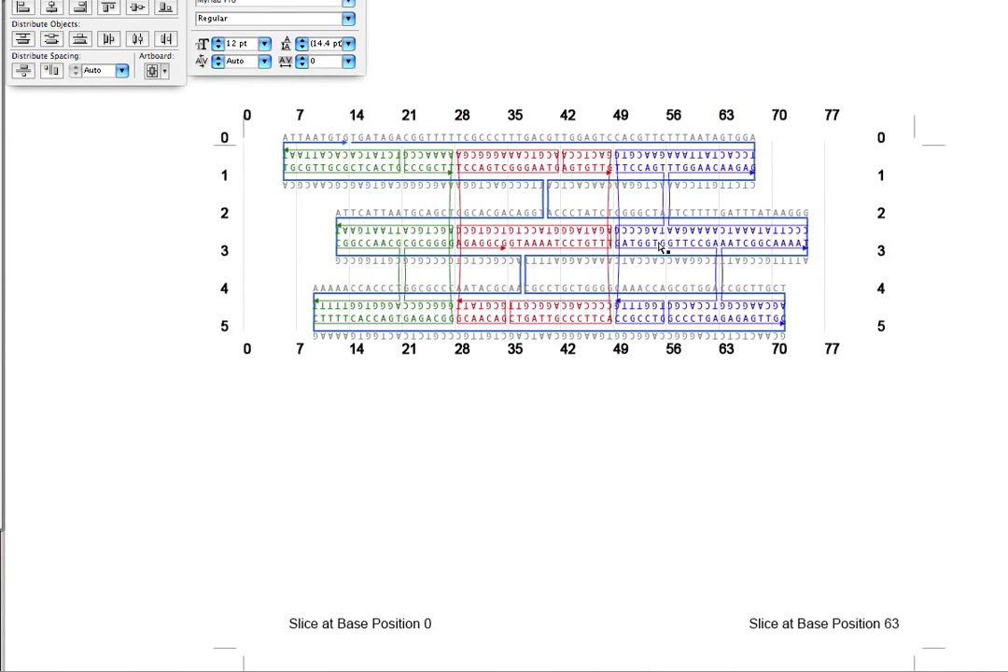
scroll(661, 247, "up", 5, "alt")
scroll(659, 247, "up", 4)
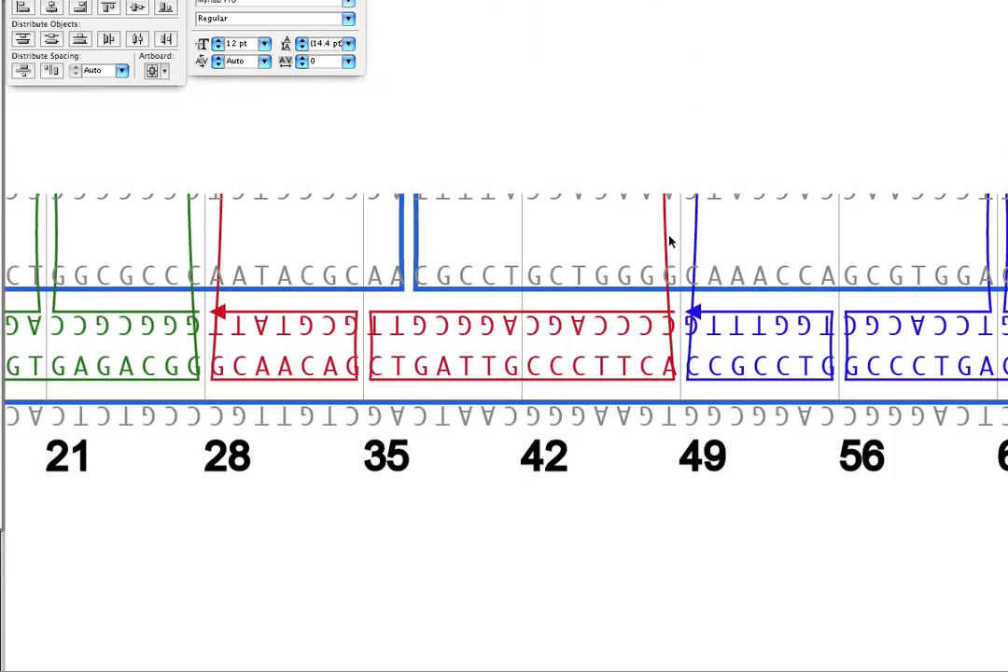
scroll(669, 242, "up", 1)
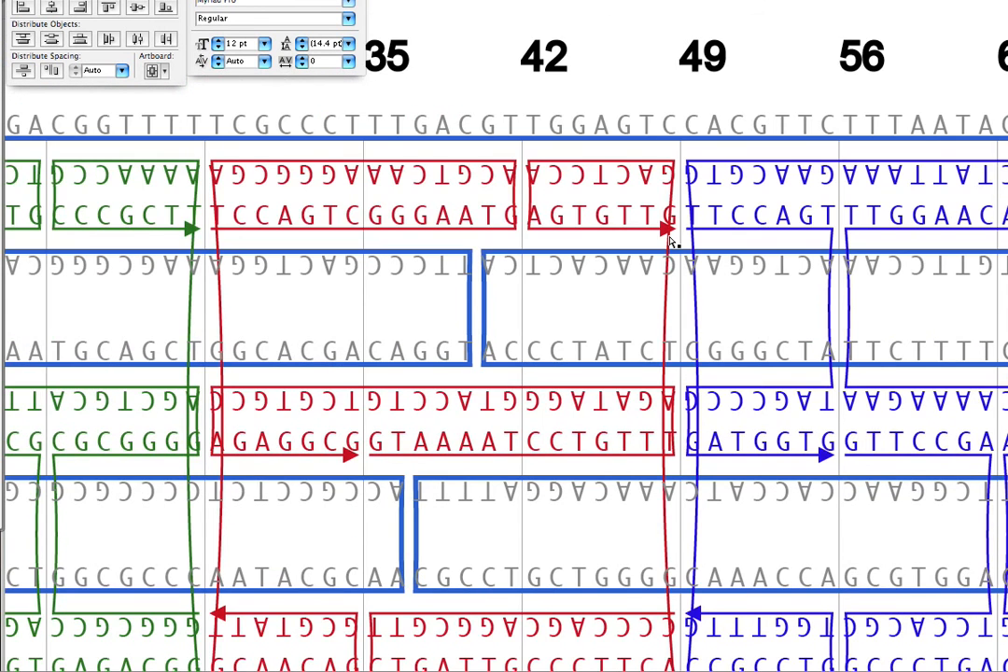
key("super+minus")
key("super+minus")
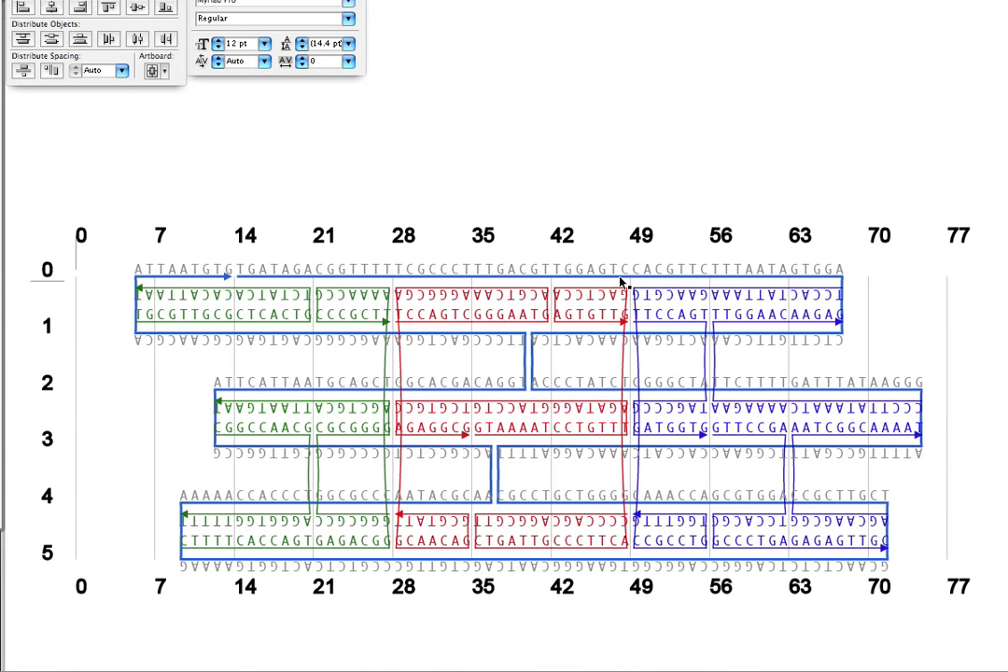
key("super+minus")
key("super+minus")
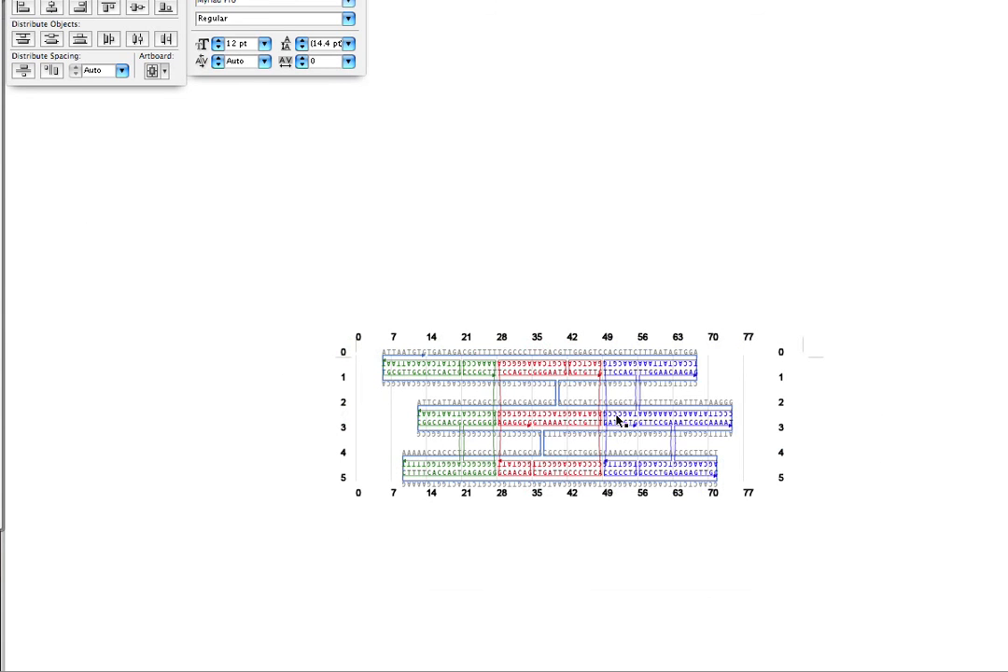
scroll(726, 446, "down", 5)
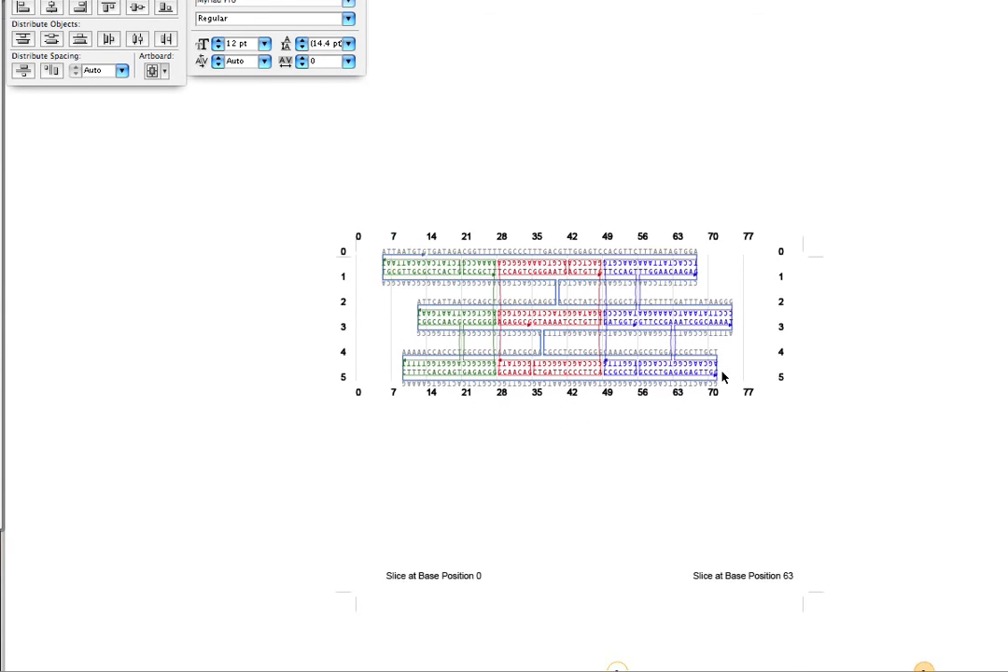
scroll(723, 378, "up", 2)
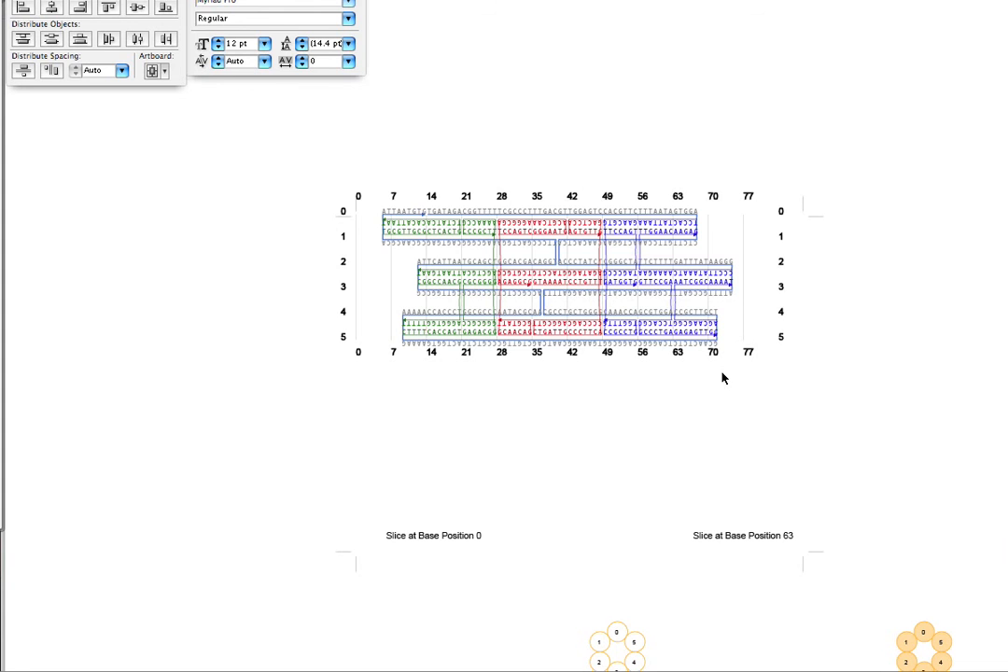
Close the exported diagram, switch back to caDNAno, and display the 3D model of the six-helix bundle beside the path view
key("super+w")
left_click(780, 79)
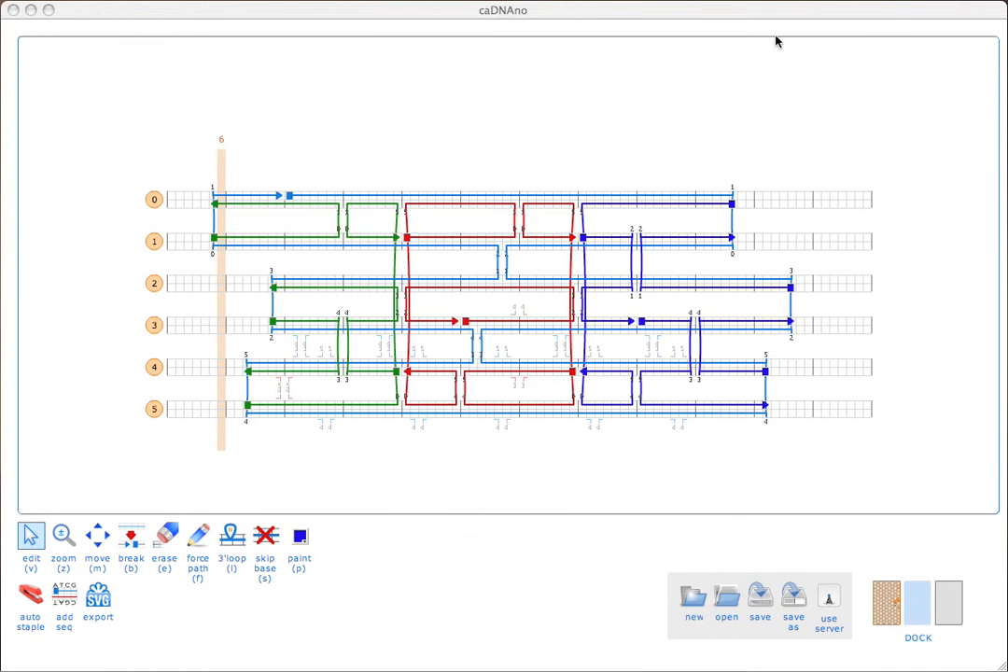
left_click(948, 602)
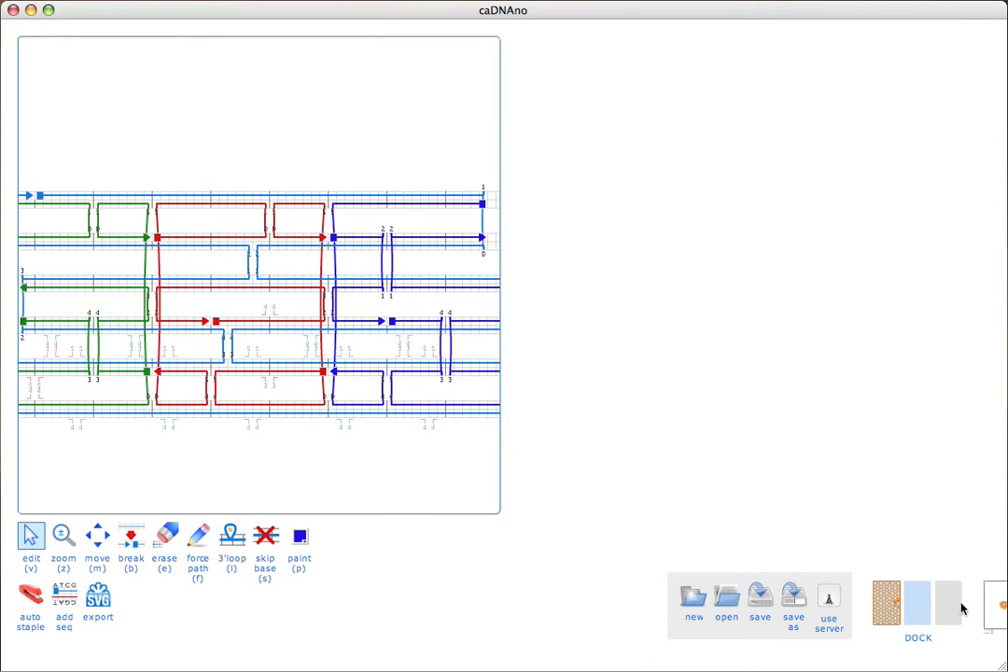
left_click_drag(798, 382, 769, 273)
left_click_drag(782, 224, 616, 544)
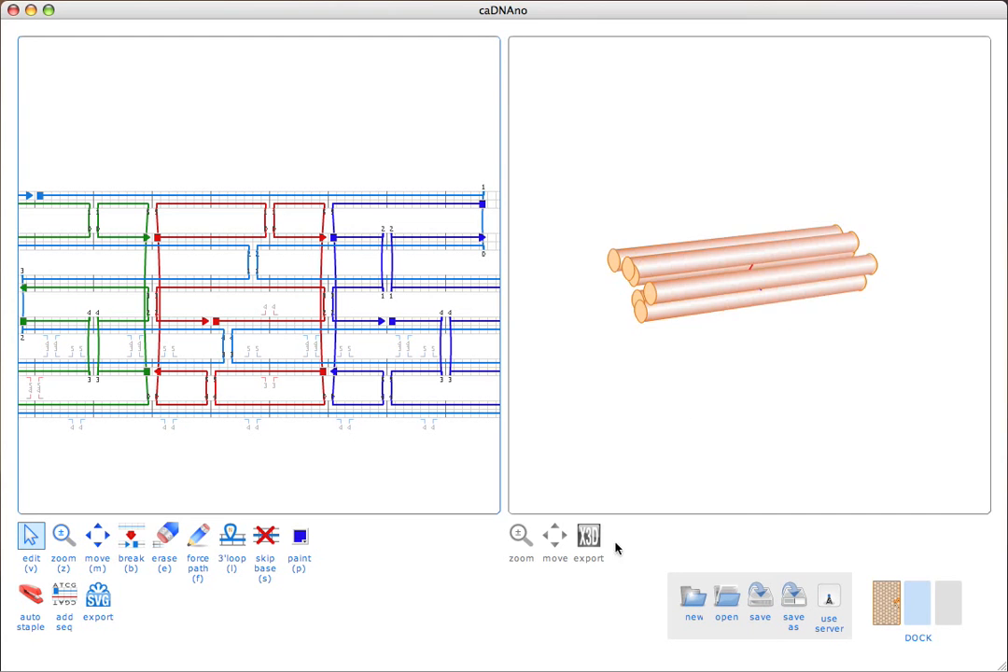
Export the 3D model to the Desktop as a.x3d and open the file in the Instant Reality viewer
left_click(588, 535)
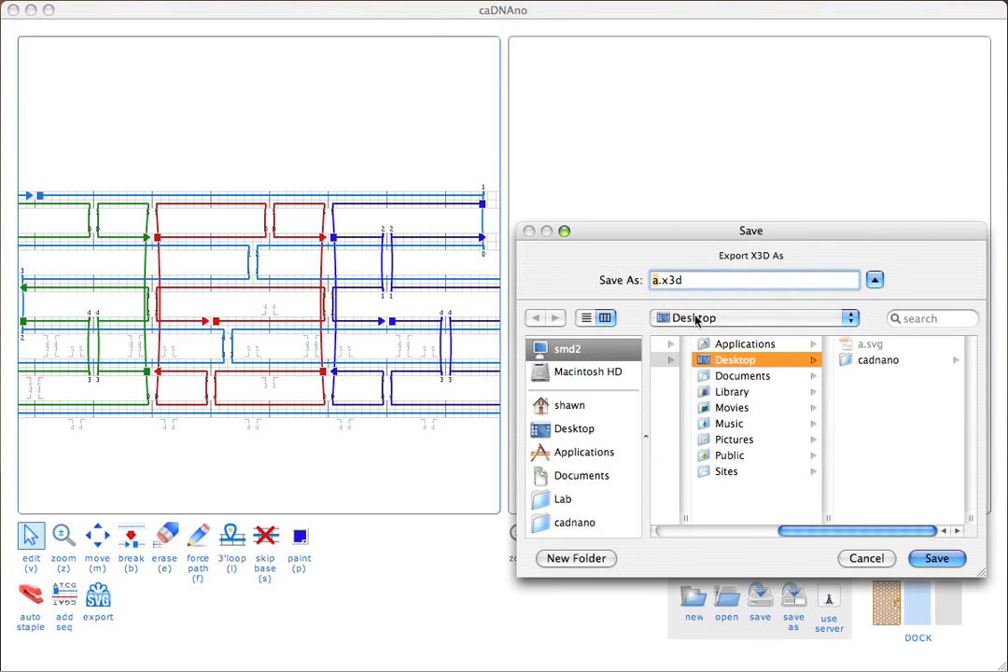
left_click(937, 558)
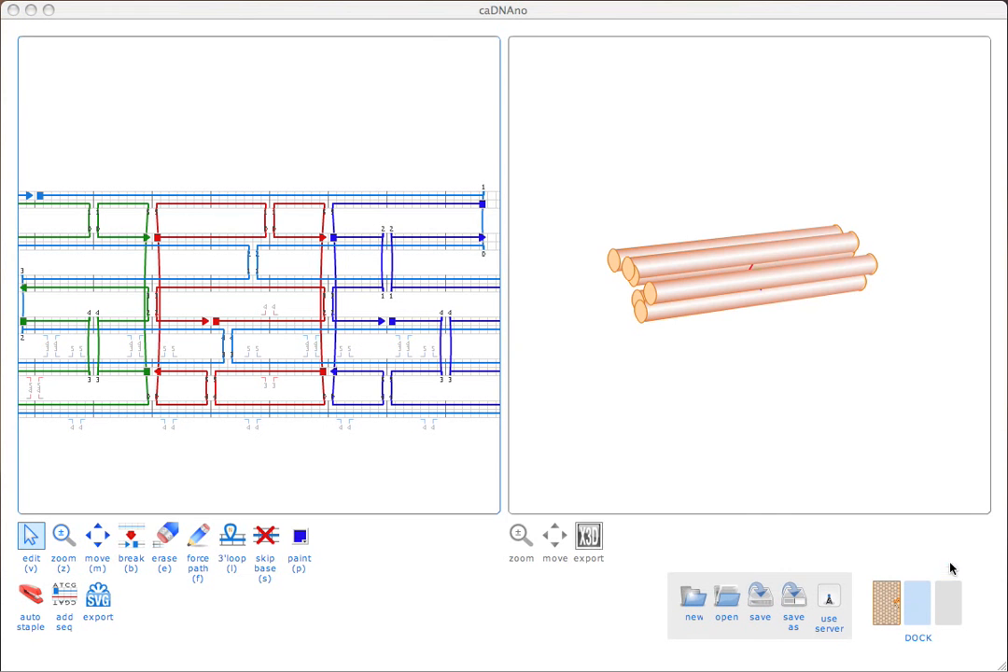
left_click(0, 170)
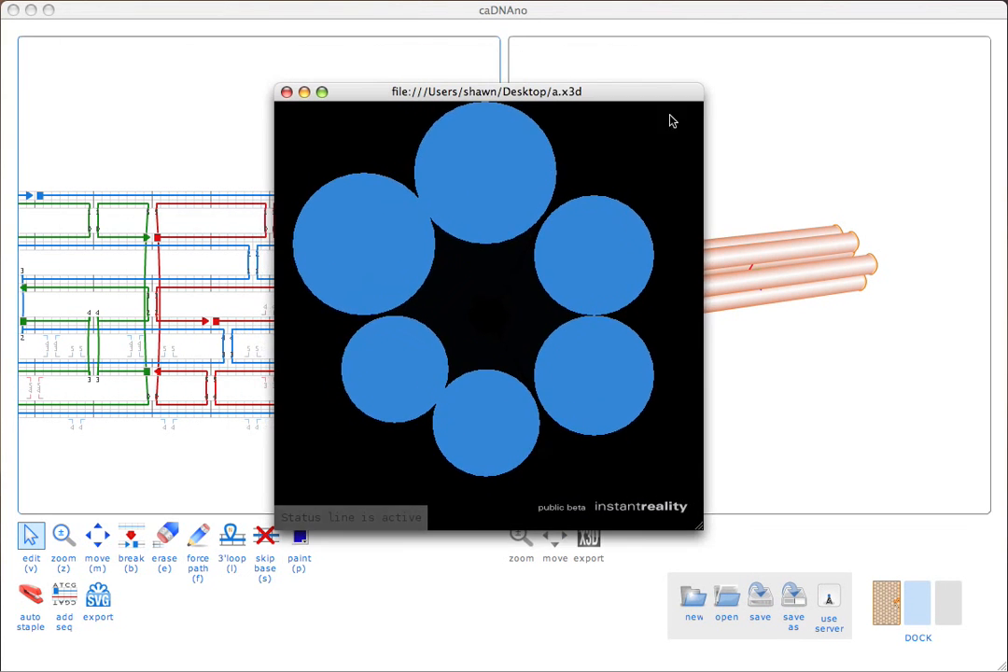
Inspect the exported cylinder model from the side and at an angle in an enlarged viewer window, then close it
left_click_drag(697, 527, 826, 633)
left_click_drag(672, 391, 673, 390)
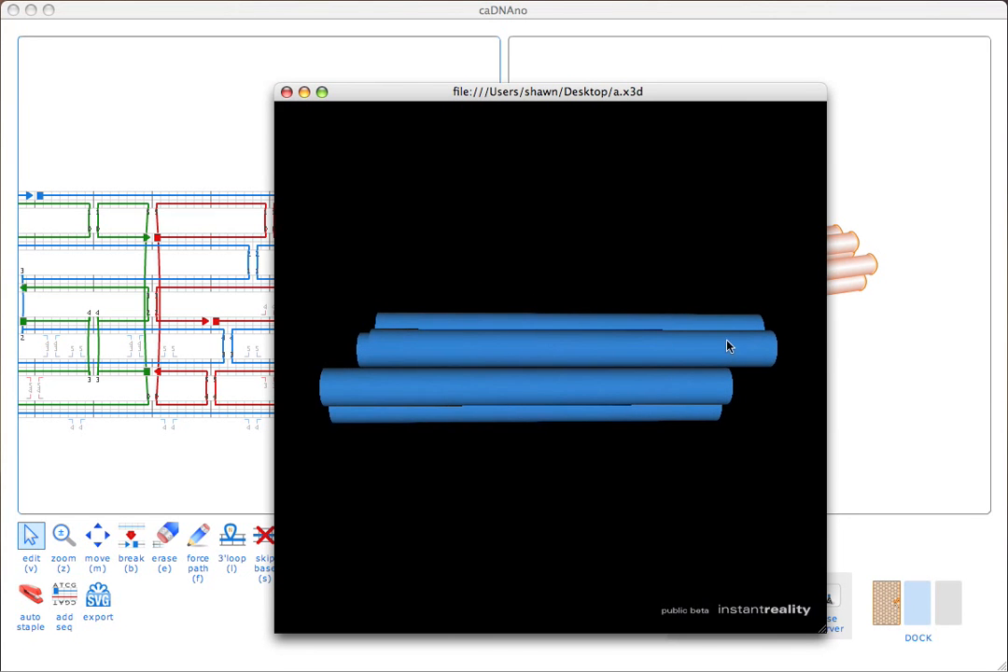
left_click_drag(727, 344, 522, 456)
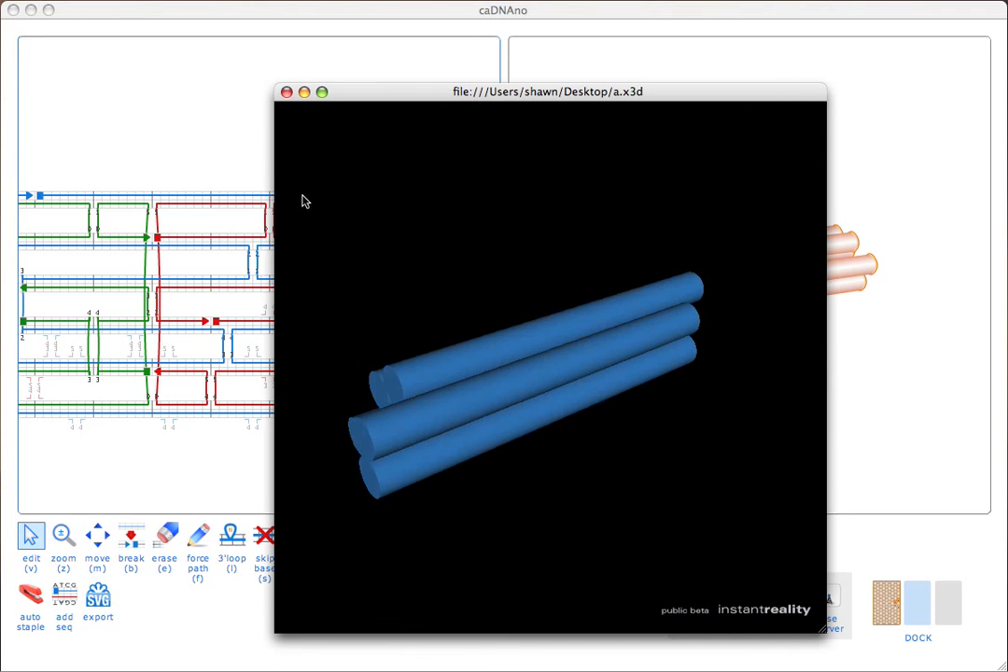
left_click(286, 93)
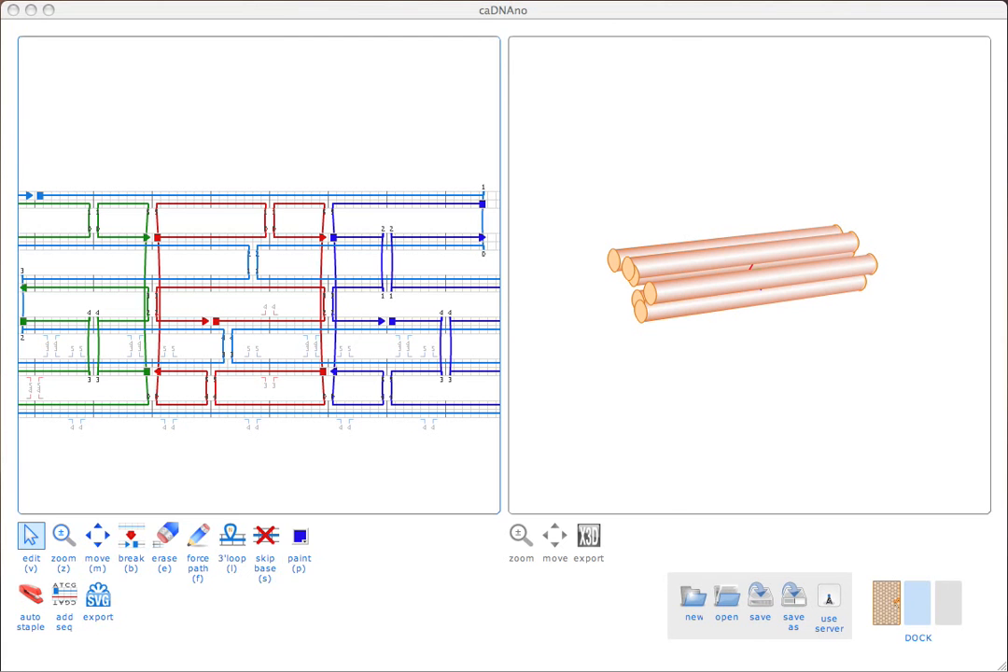
Restore the honeycomb slice view alongside the path and 3D views in caDNAno
left_click(884, 598)
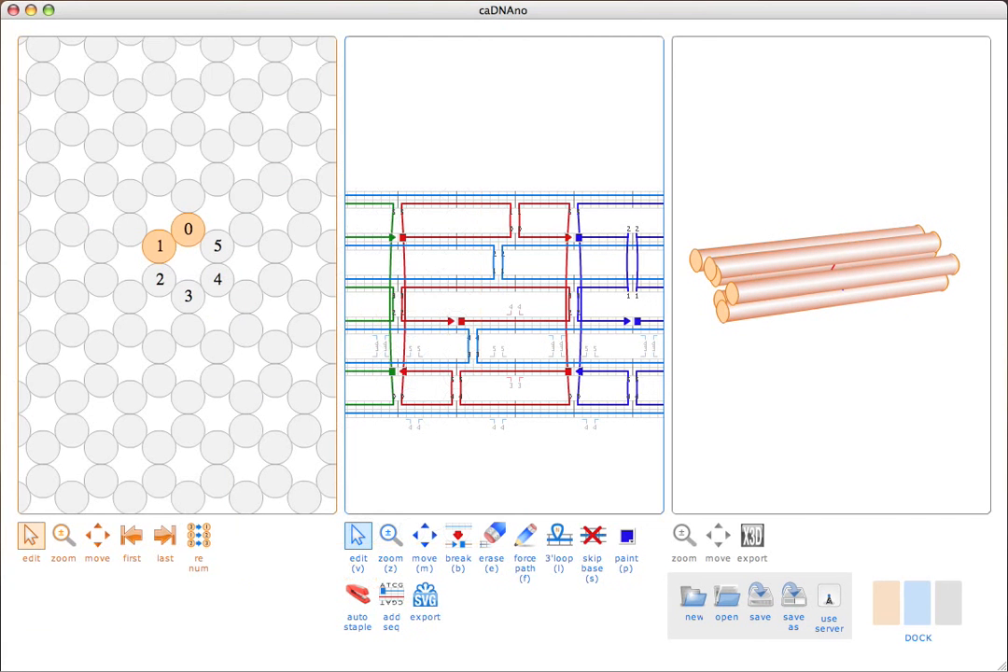